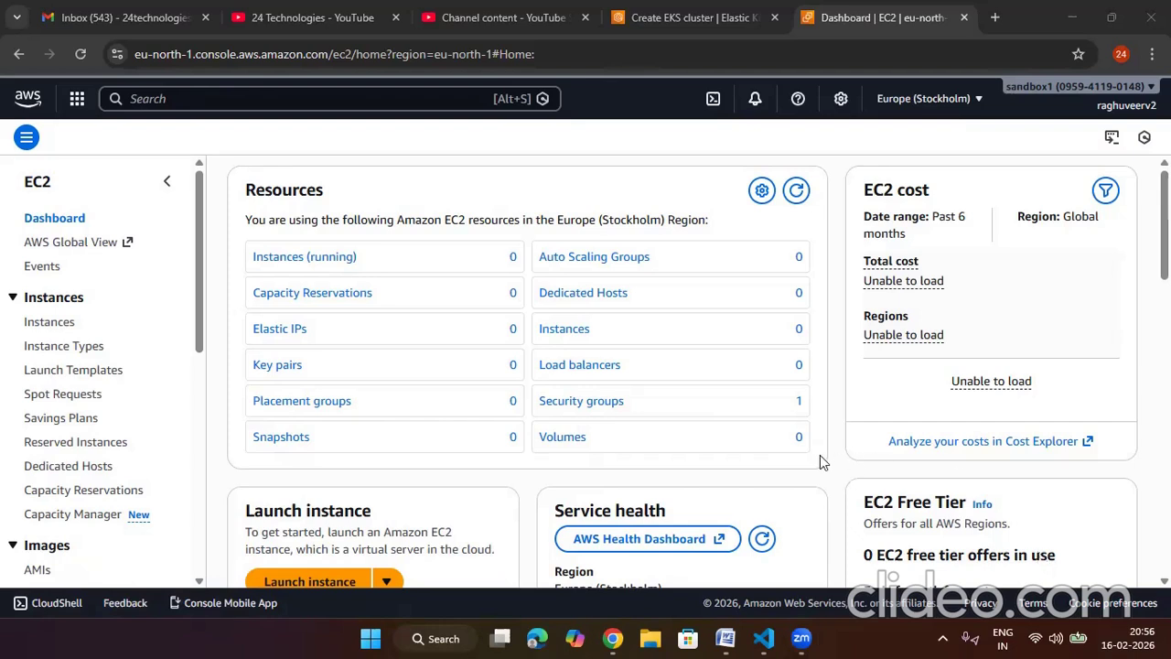
Step: Find the Elastic Kubernetes Service by searching for eks and start creating a new cluster
{"action": "left_click", "coordinate": [287, 98]}
{"action": "type", "text": "e"}
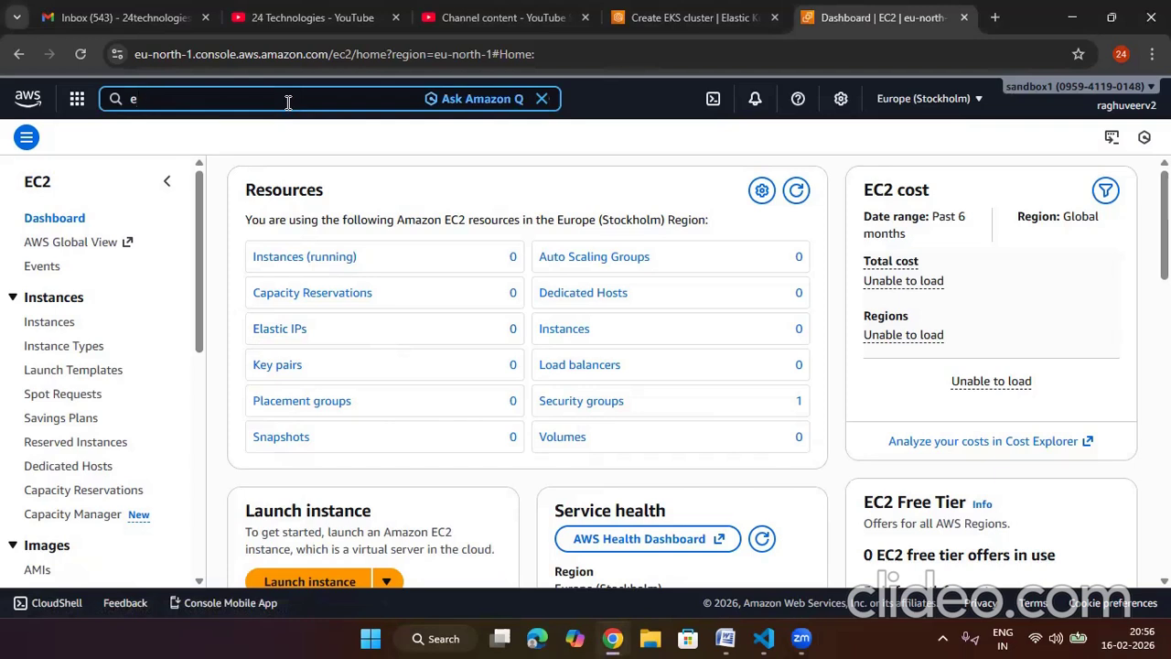
{"action": "type", "text": "ks"}
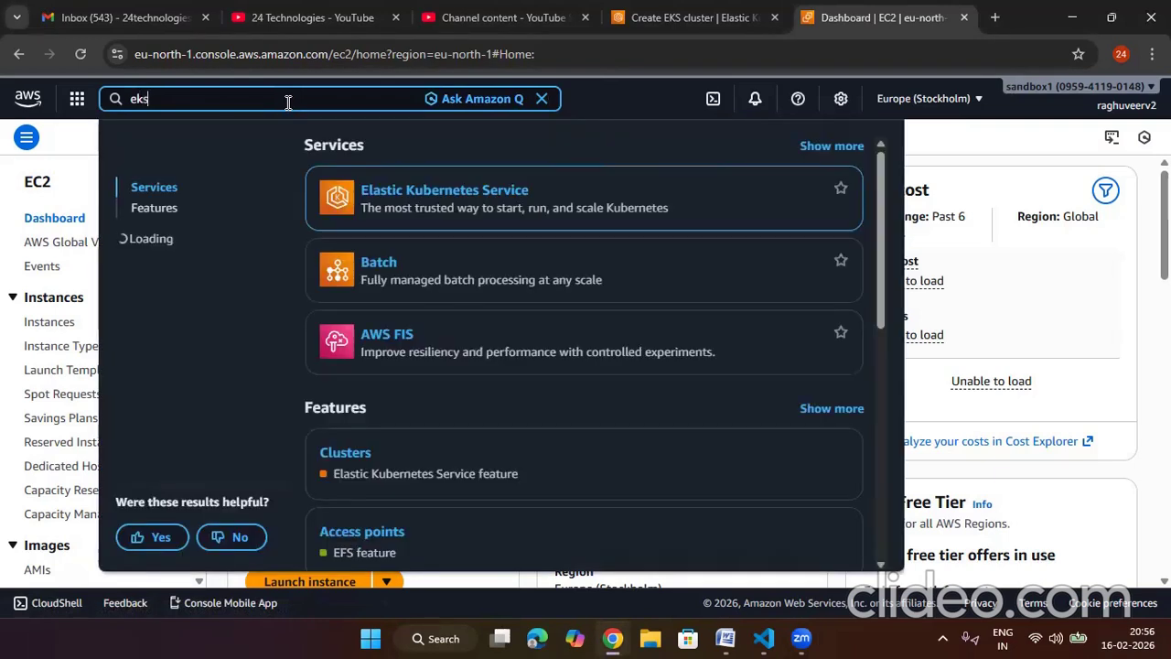
{"action": "left_click", "coordinate": [653, 236]}
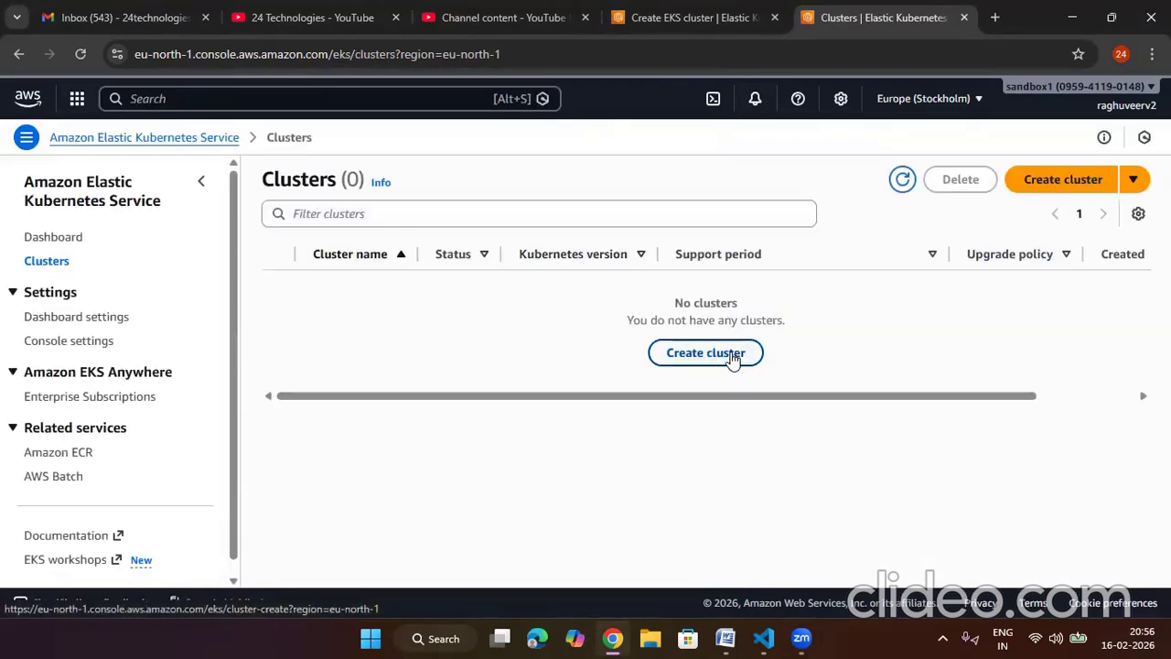
{"action": "left_click", "coordinate": [705, 353]}
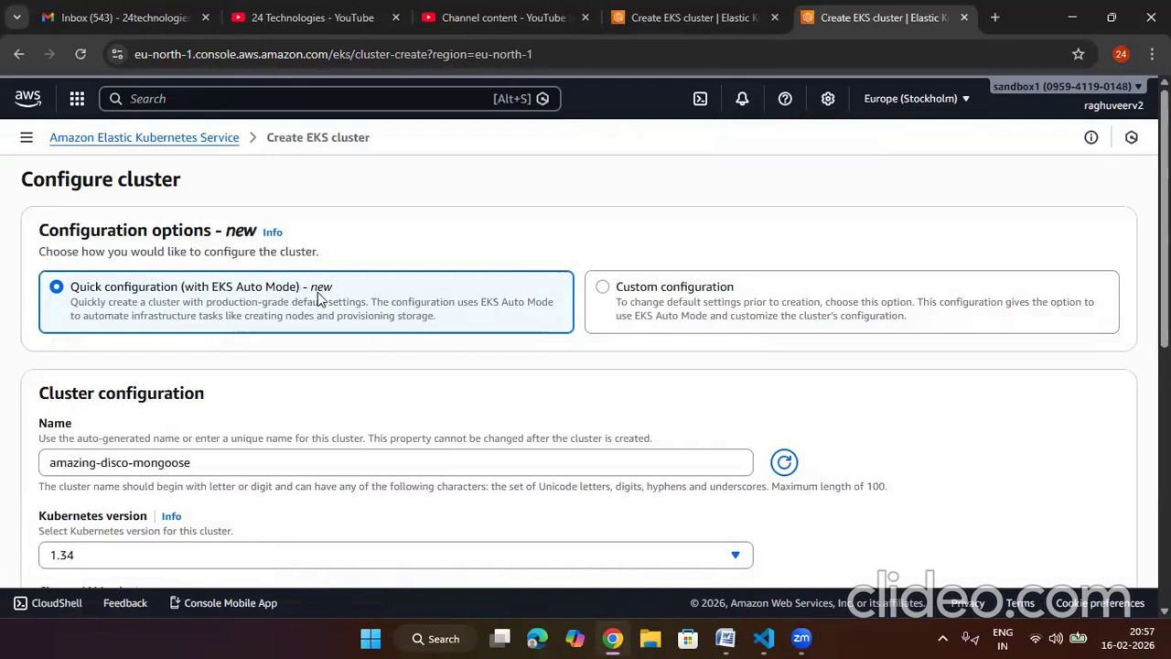
Step: Review the quick configuration settings and choose Custom configuration for the cluster, with EKS Auto Mode left enabled
{"action": "left_click_drag", "start_coordinate": [333, 287], "coordinate": [311, 290]}
{"action": "scroll", "coordinate": [310, 371], "scroll_direction": "down", "scroll_amount": 4}
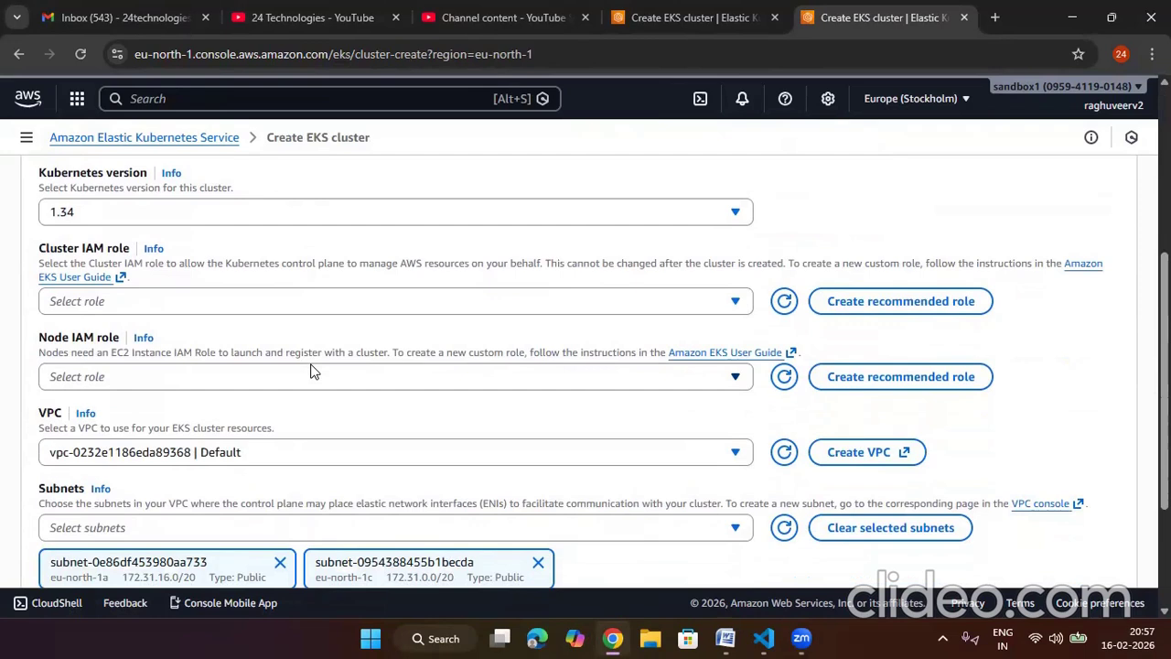
{"action": "scroll", "coordinate": [261, 367], "scroll_direction": "up", "scroll_amount": 4}
{"action": "left_click", "coordinate": [611, 291]}
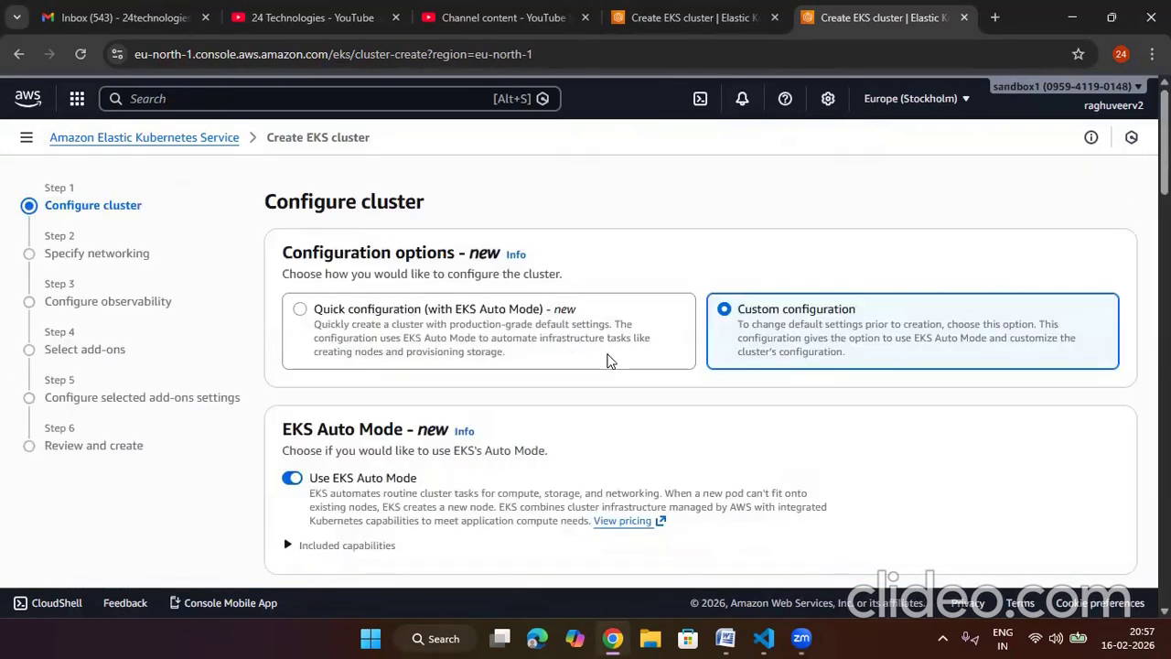
{"action": "scroll", "coordinate": [611, 361], "scroll_direction": "down", "scroll_amount": 2}
{"action": "left_click", "coordinate": [296, 309]}
{"action": "left_click", "coordinate": [356, 313]}
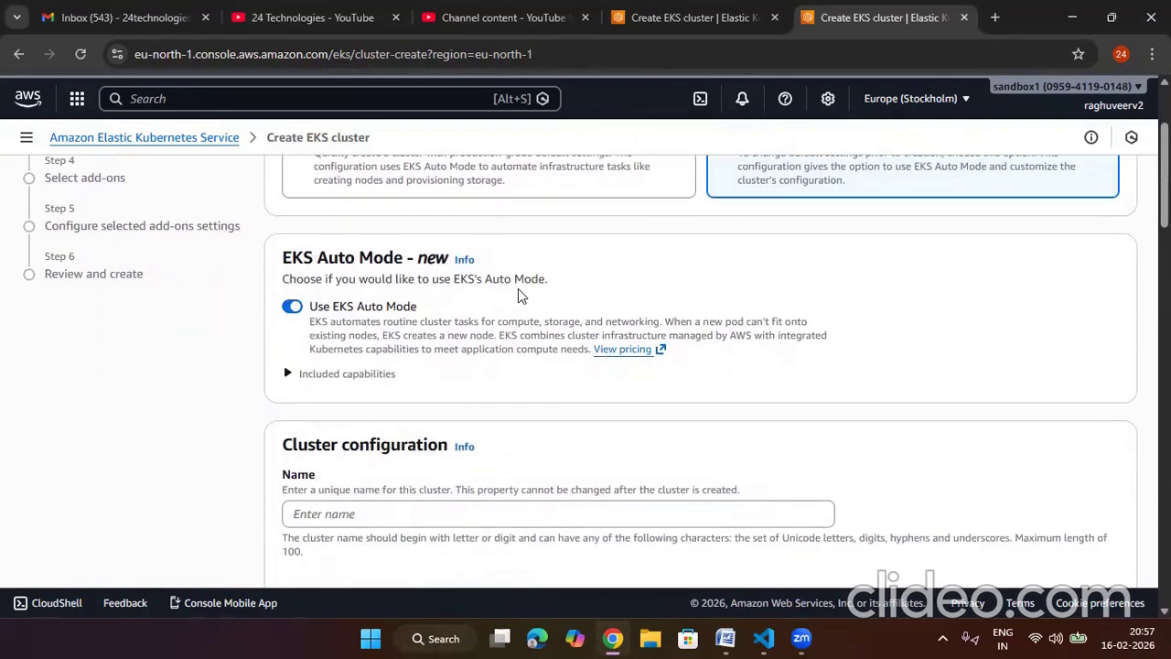
Step: Name the cluster with the owner's first name followed by -cluster-eks
{"action": "scroll", "coordinate": [518, 294], "scroll_direction": "down", "scroll_amount": 2}
{"action": "left_click", "coordinate": [440, 342]}
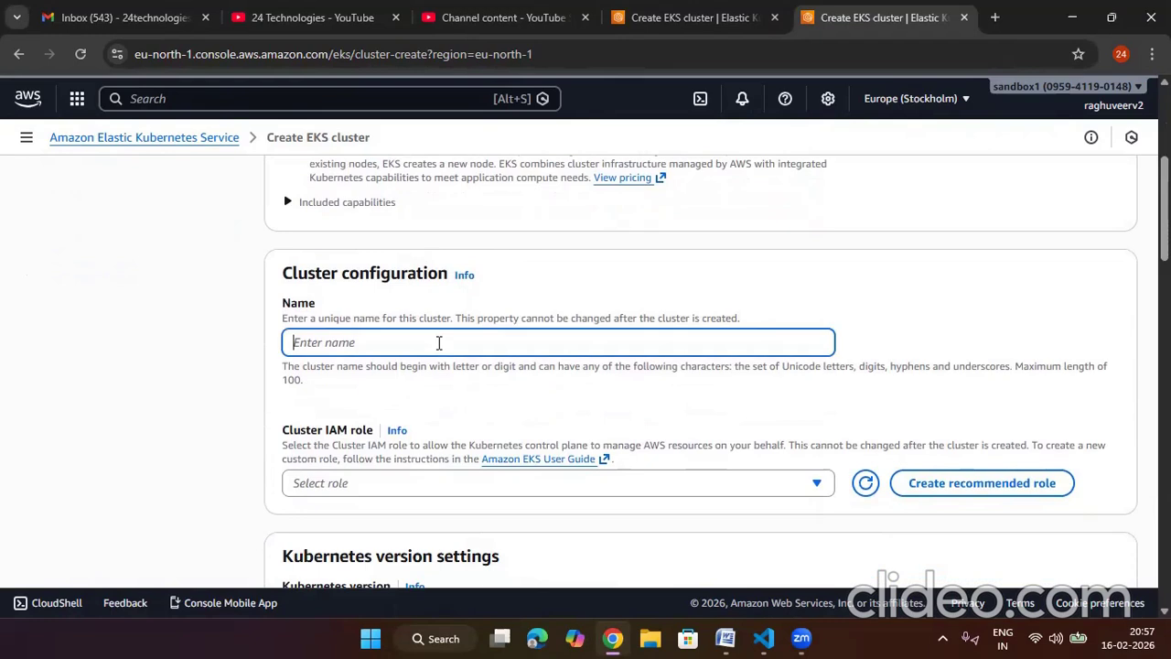
{"action": "type", "text": "raghuveer-cluster-eks"}
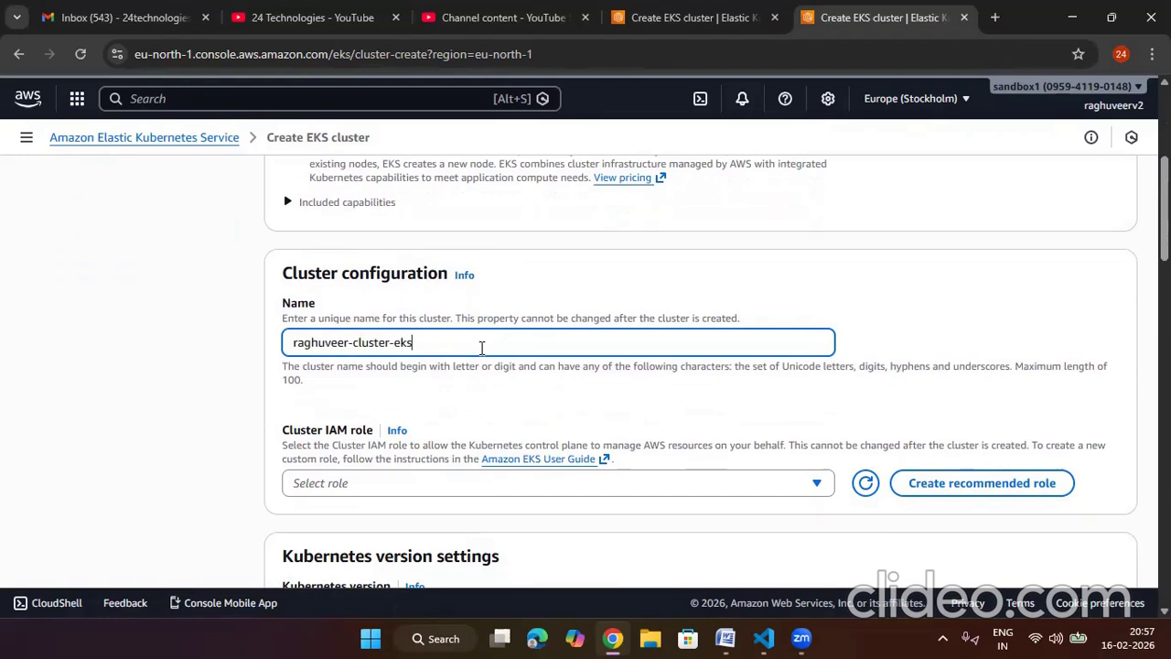
{"action": "left_click", "coordinate": [897, 314]}
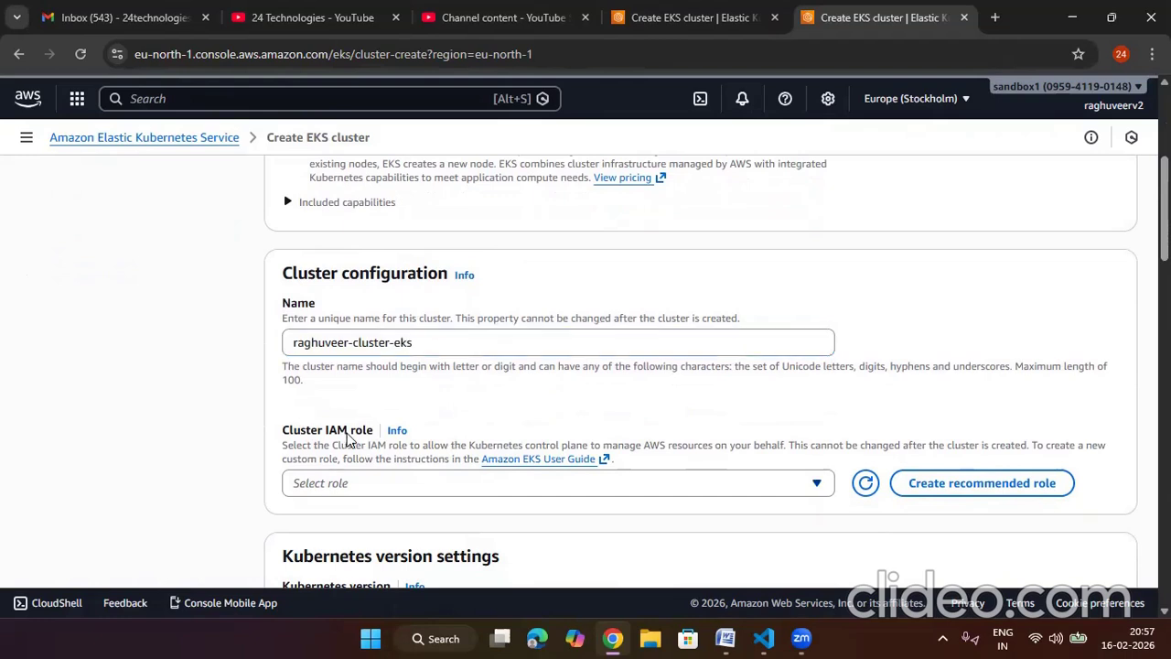
{"action": "left_click_drag", "start_coordinate": [374, 428], "coordinate": [283, 429]}
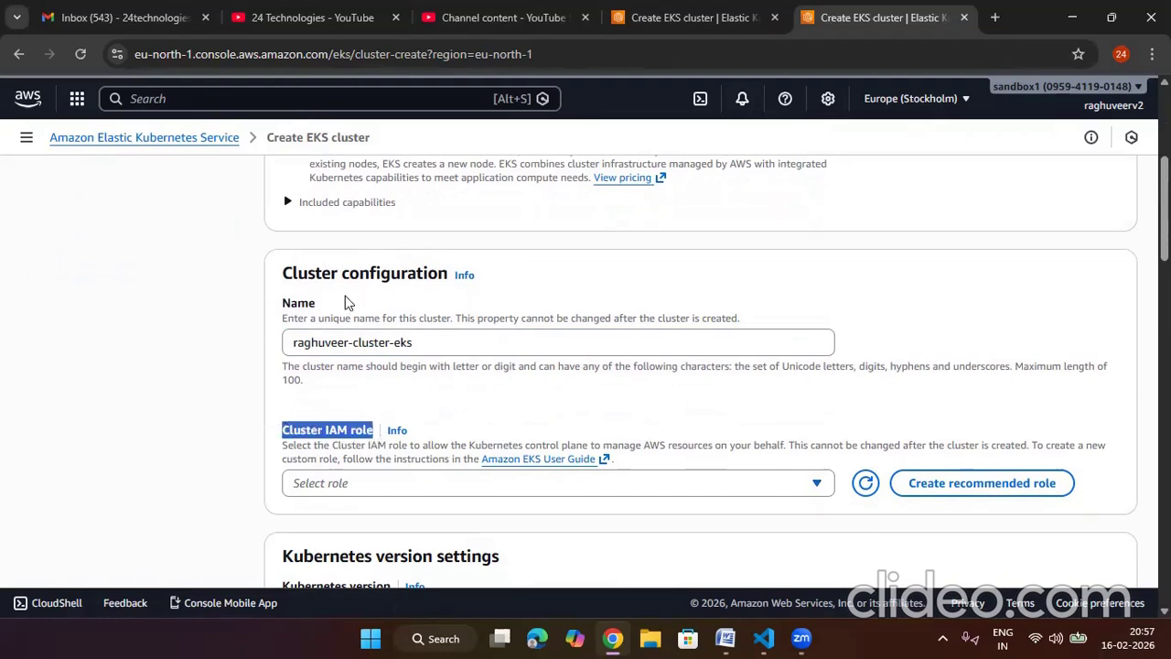
{"action": "left_click", "coordinate": [565, 417]}
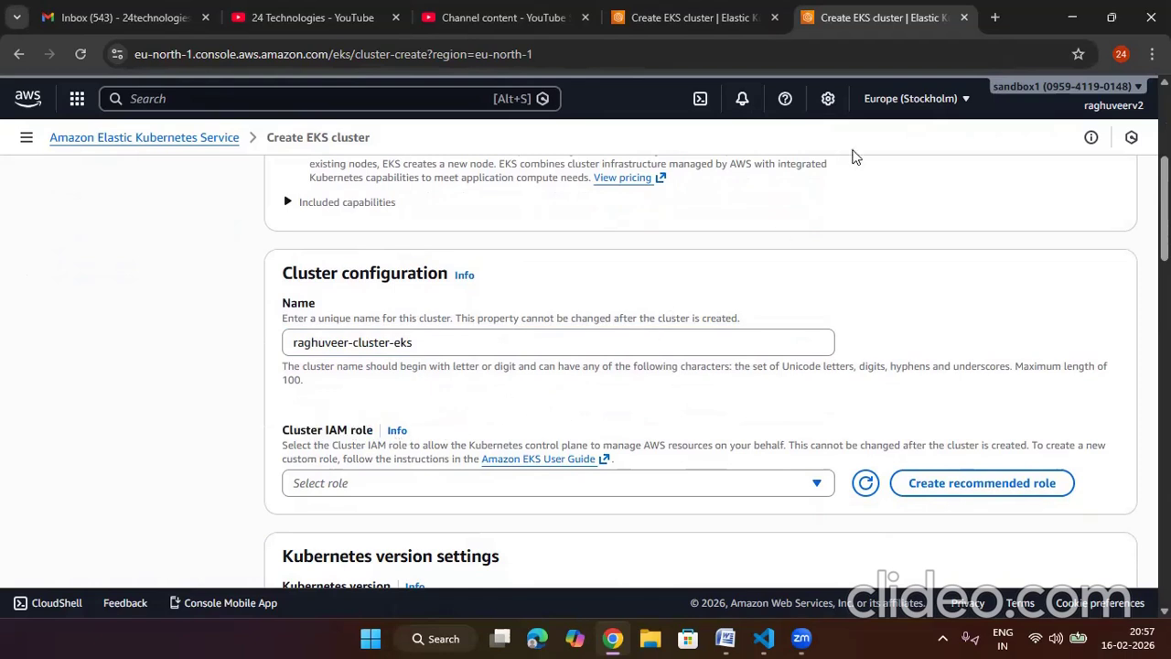
Step: In the other open AWS console tab, search for iam and open the IAM roles list
{"action": "left_click", "coordinate": [709, 28]}
{"action": "left_click", "coordinate": [844, 22]}
{"action": "left_click", "coordinate": [718, 24]}
{"action": "left_click", "coordinate": [212, 91]}
{"action": "type", "text": "iam"}
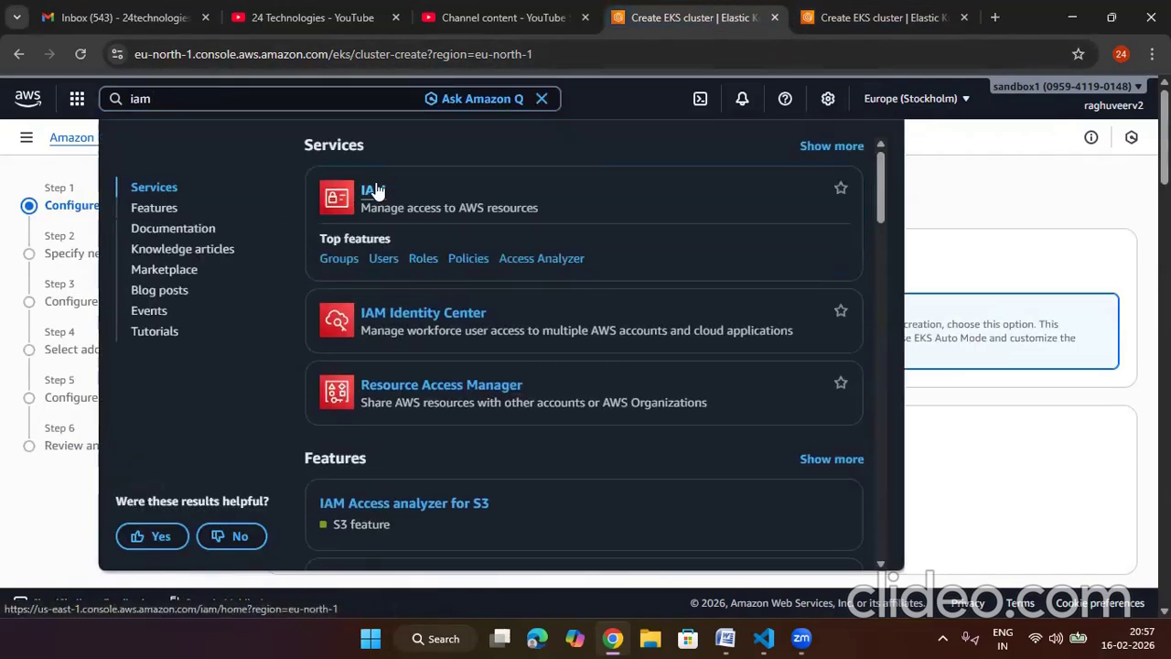
{"action": "left_click", "coordinate": [526, 233]}
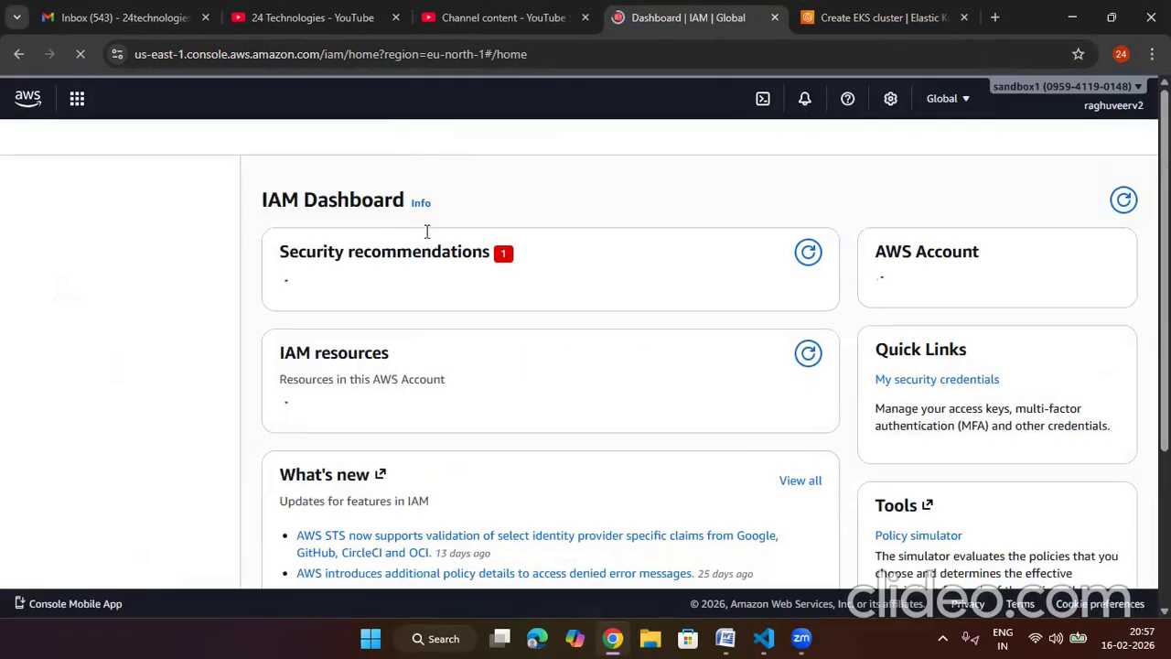
{"action": "left_click", "coordinate": [39, 410]}
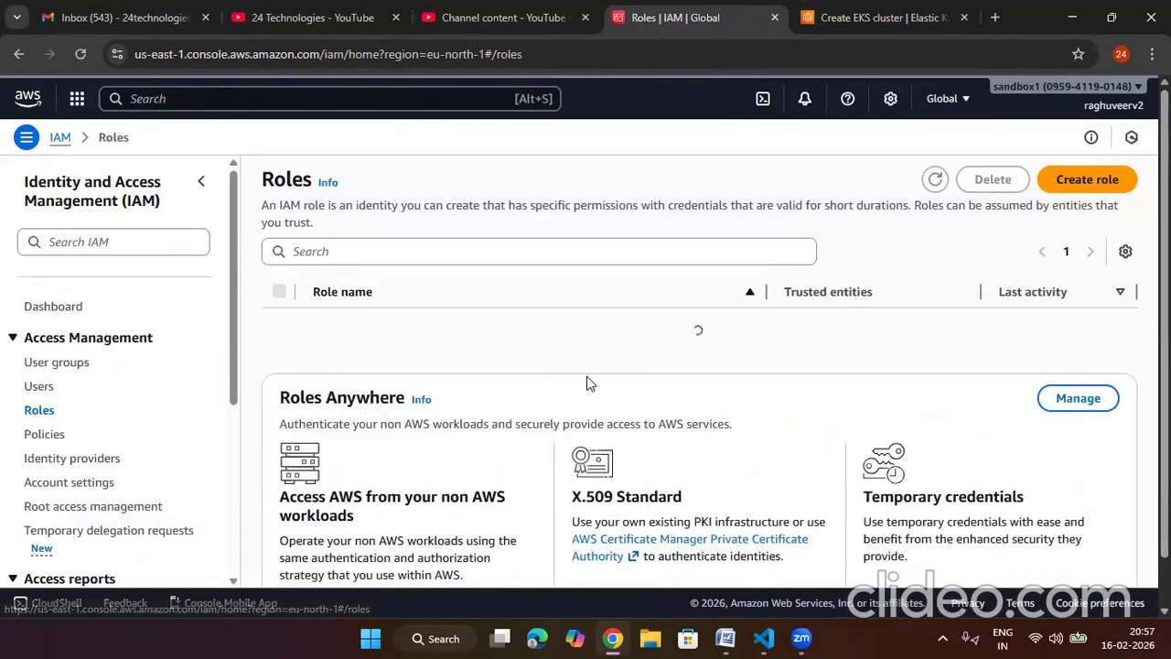
Step: Search the IAM roles for EkscluserRole and copy that name
{"action": "left_click", "coordinate": [473, 252]}
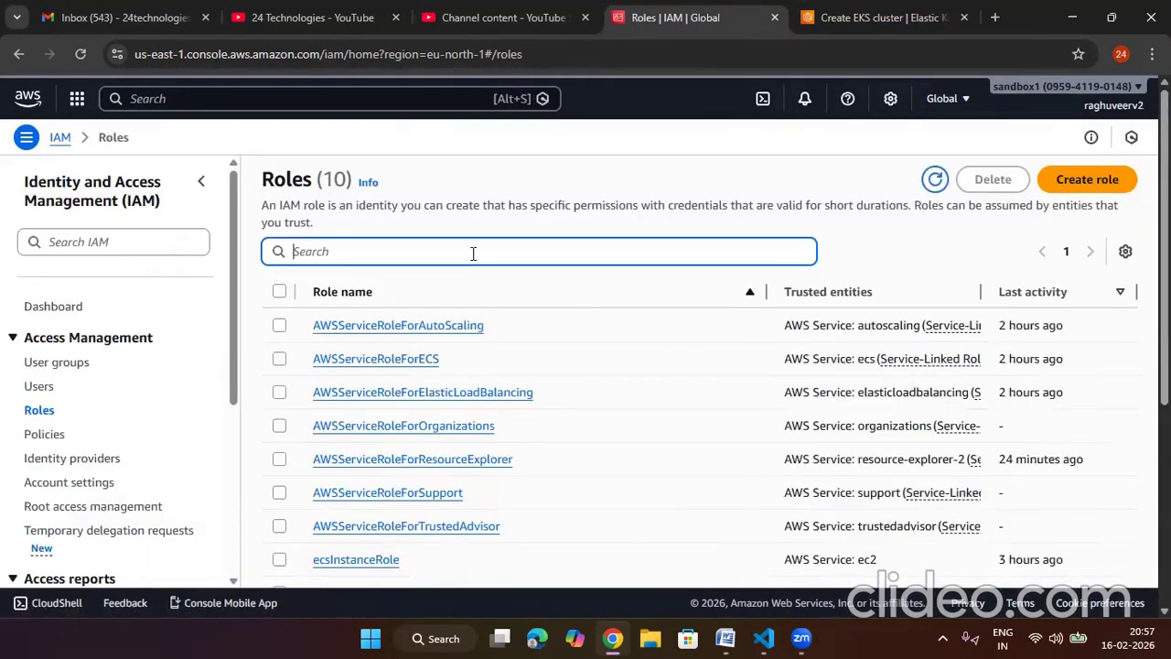
{"action": "type", "text": "ekscu"}
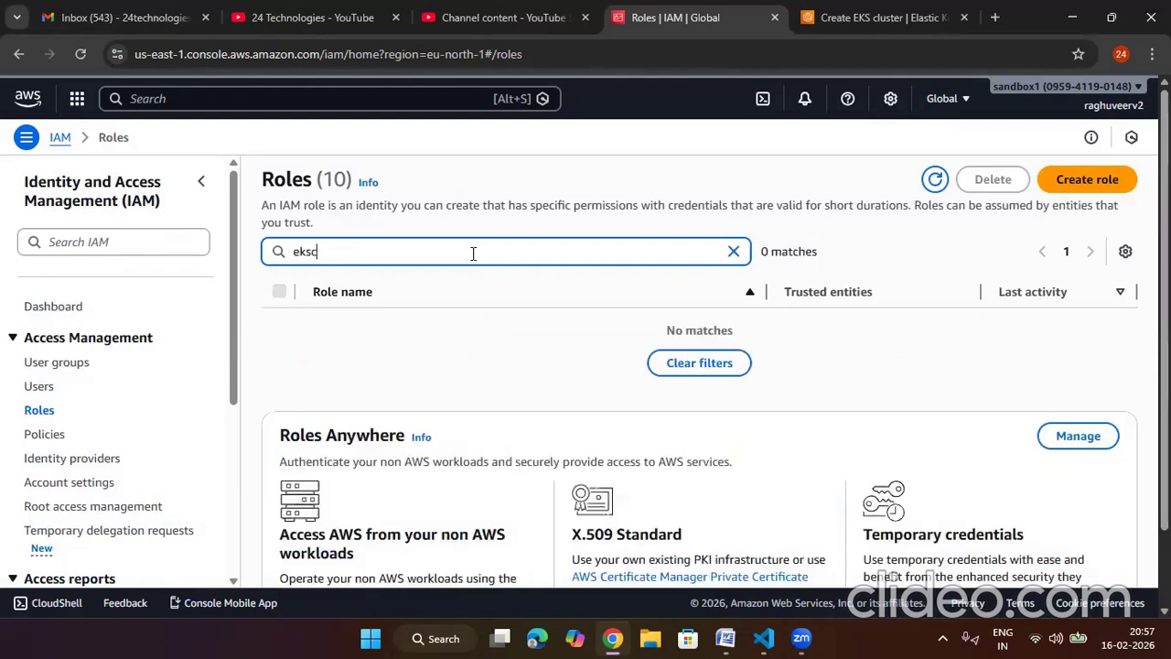
{"action": "key", "text": "BackSpace"}
{"action": "key", "text": "BackSpace"}
{"action": "key", "text": "BackSpace"}
{"action": "key", "text": "BackSpace"}
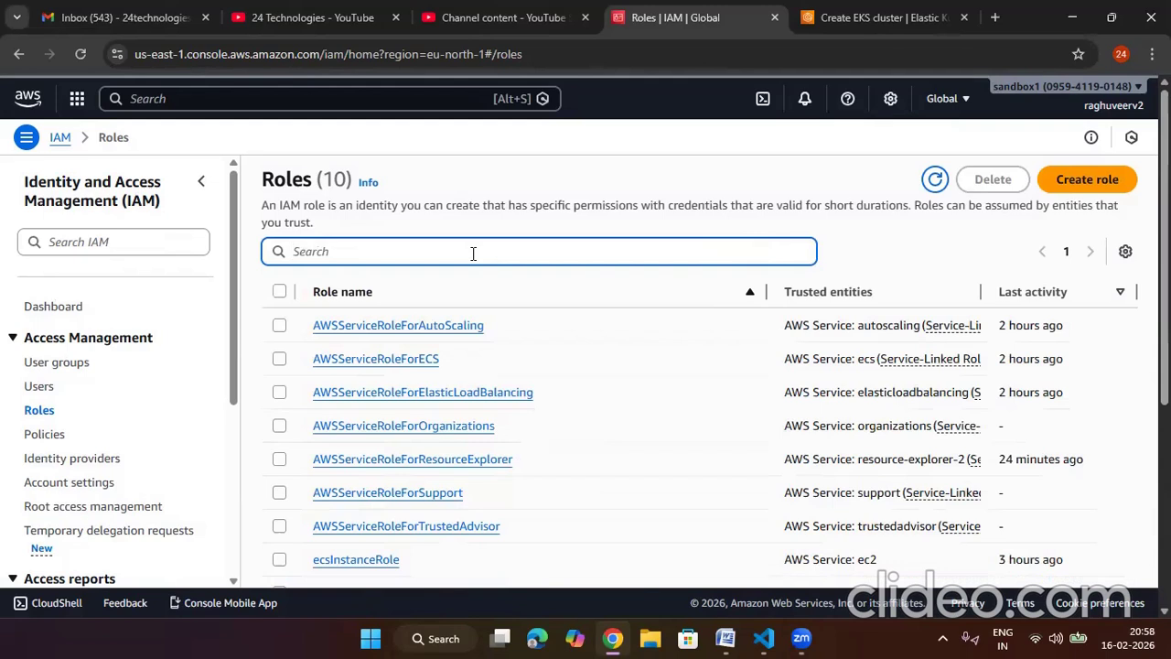
{"action": "type", "text": "Ek"}
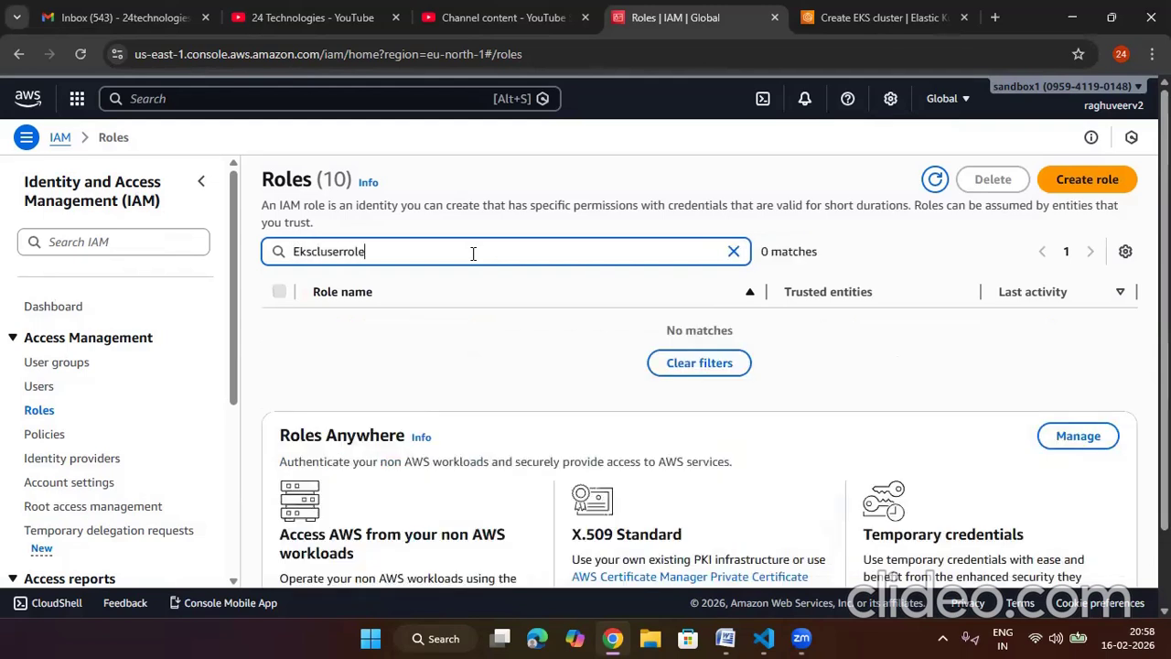
{"action": "type", "text": "sclusterRole"}
{"action": "key", "text": "ctrl+a"}
{"action": "key", "text": "ctrl+c"}
Step: Start creating a role with AWS service as the trusted entity type and EKS as the service
{"action": "left_click", "coordinate": [1075, 180]}
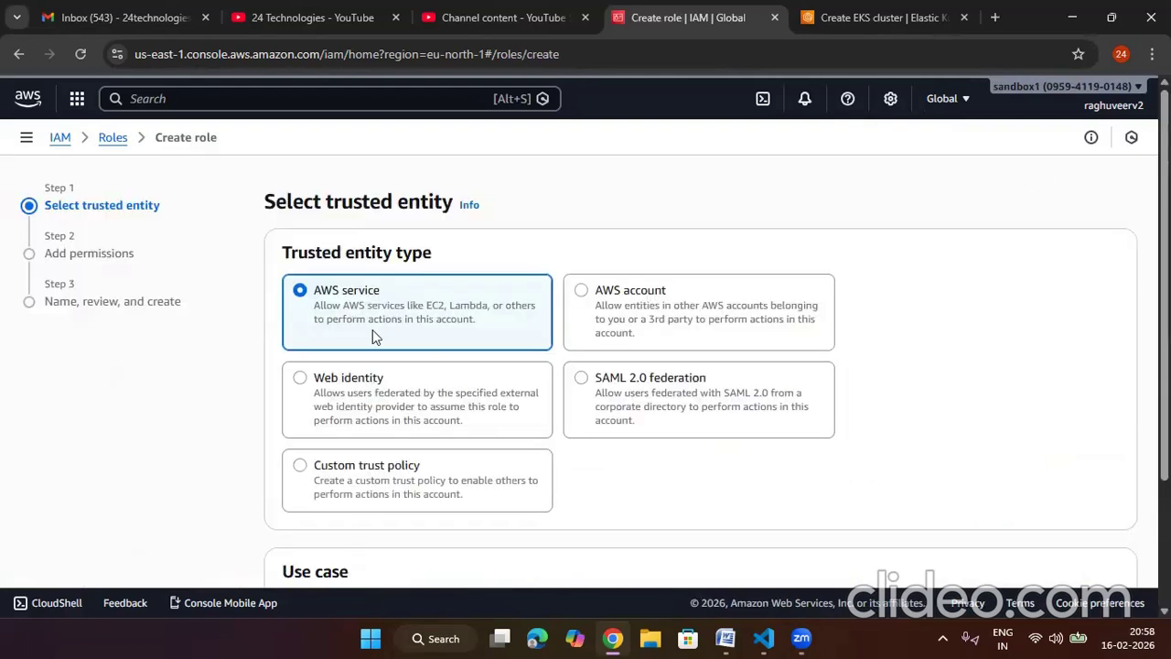
{"action": "scroll", "coordinate": [357, 275], "scroll_direction": "down", "scroll_amount": 1}
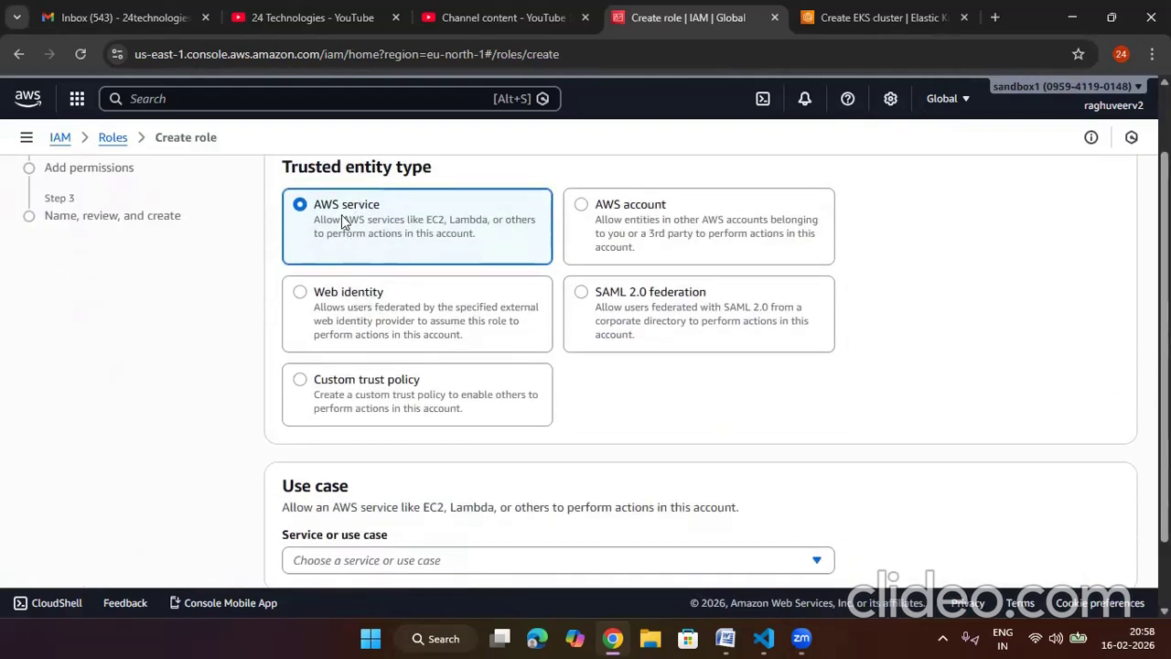
{"action": "scroll", "coordinate": [361, 311], "scroll_direction": "down", "scroll_amount": 1}
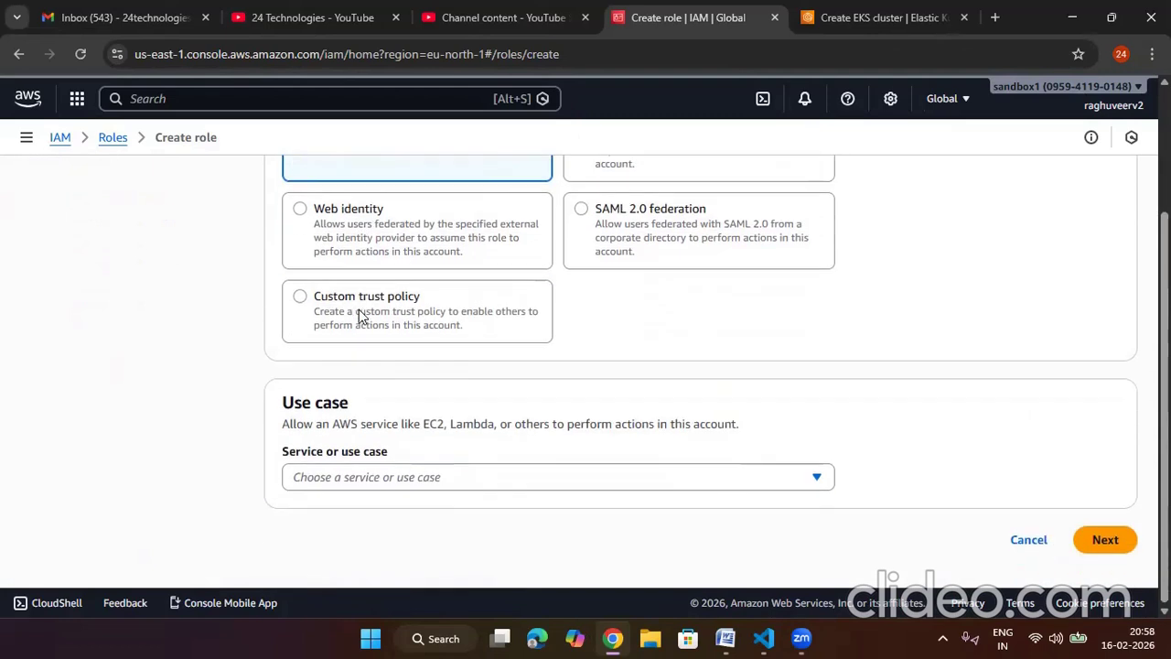
{"action": "left_click", "coordinate": [379, 483]}
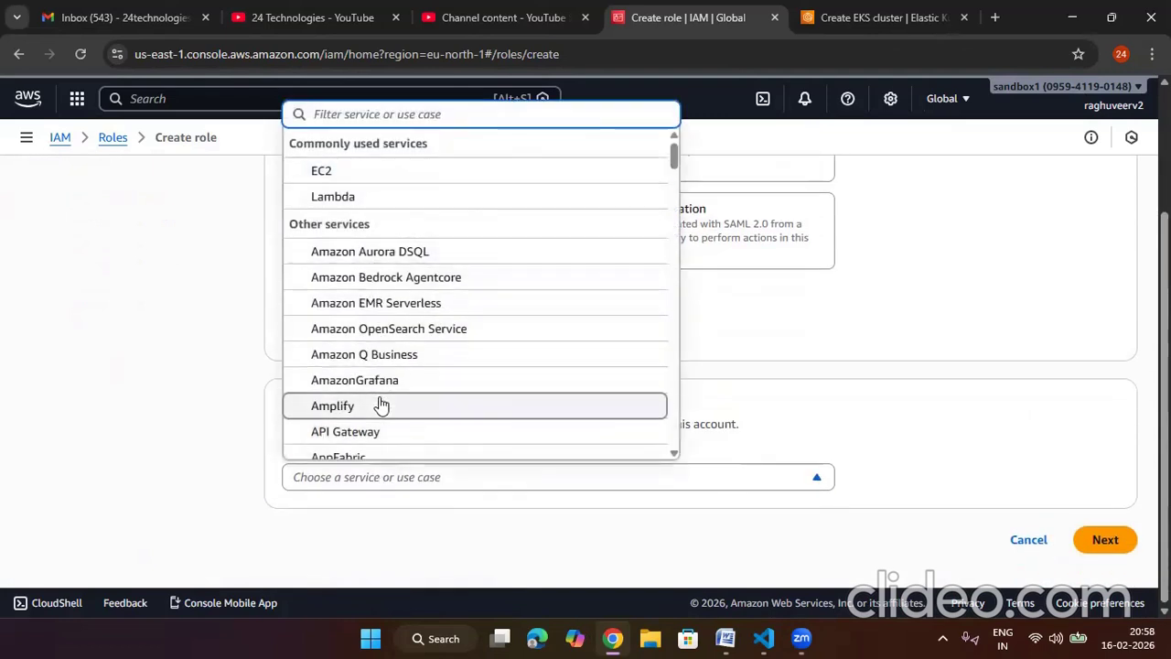
{"action": "type", "text": "e"}
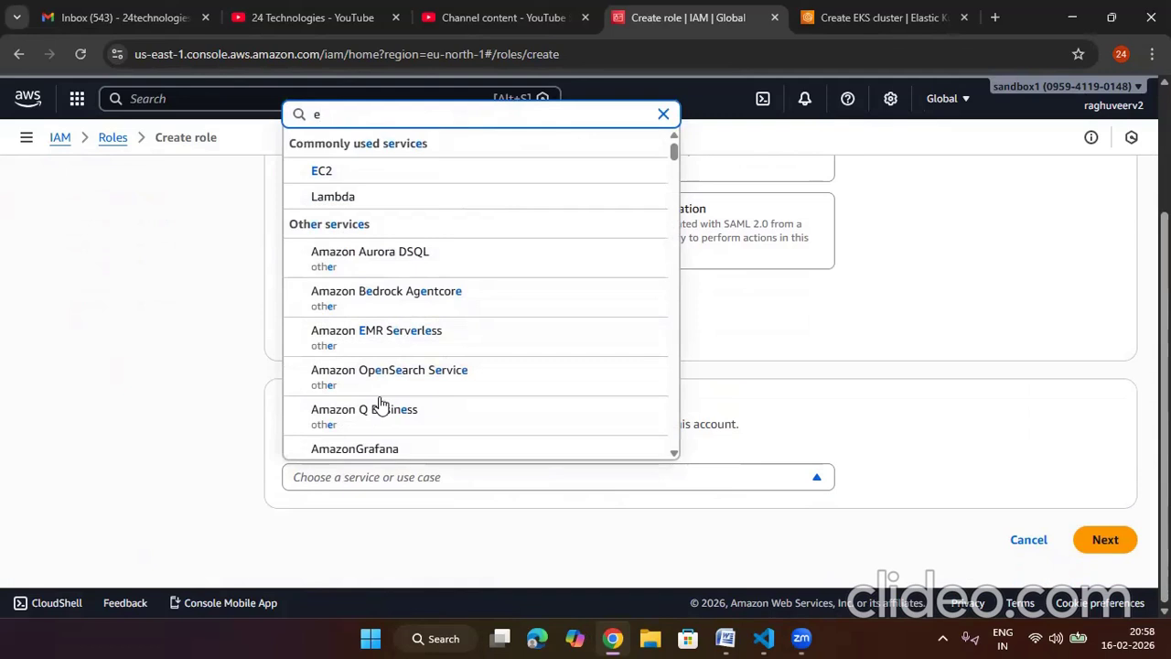
{"action": "type", "text": "k"}
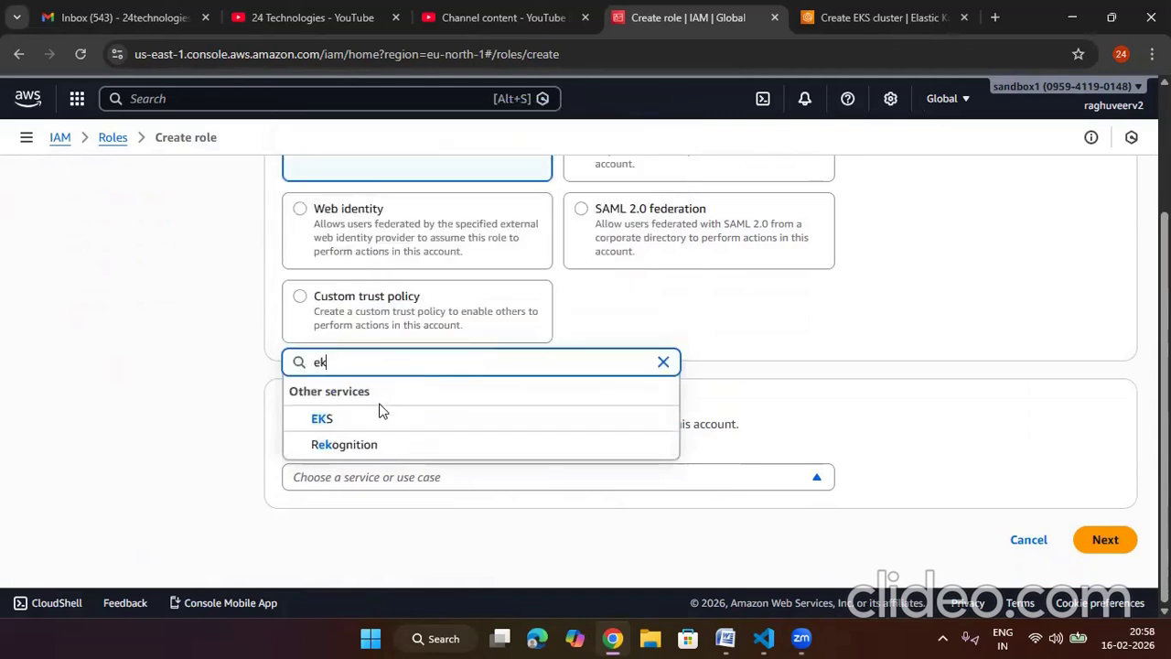
{"action": "left_click", "coordinate": [382, 425]}
{"action": "scroll", "coordinate": [489, 388], "scroll_direction": "down", "scroll_amount": 2}
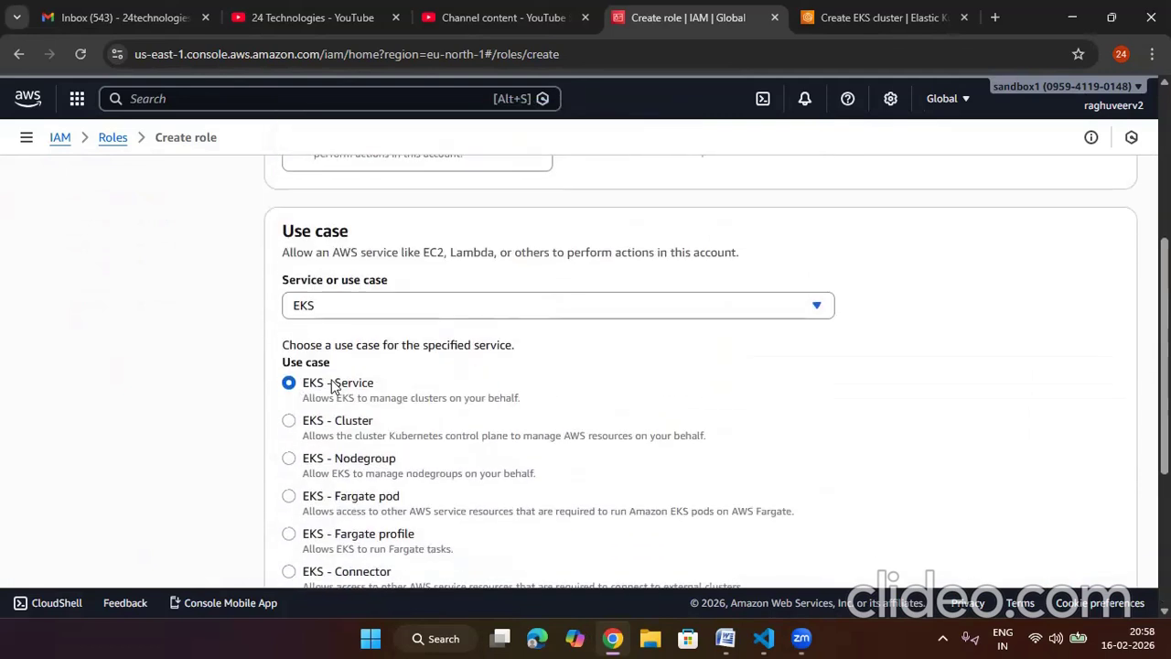
Step: Choose the EKS - Cluster use case and accept the AmazonEKSClusterPolicy permissions to reach the role's naming and review page
{"action": "left_click", "coordinate": [304, 426]}
{"action": "scroll", "coordinate": [418, 431], "scroll_direction": "down", "scroll_amount": 3}
{"action": "scroll", "coordinate": [411, 446], "scroll_direction": "up", "scroll_amount": 5}
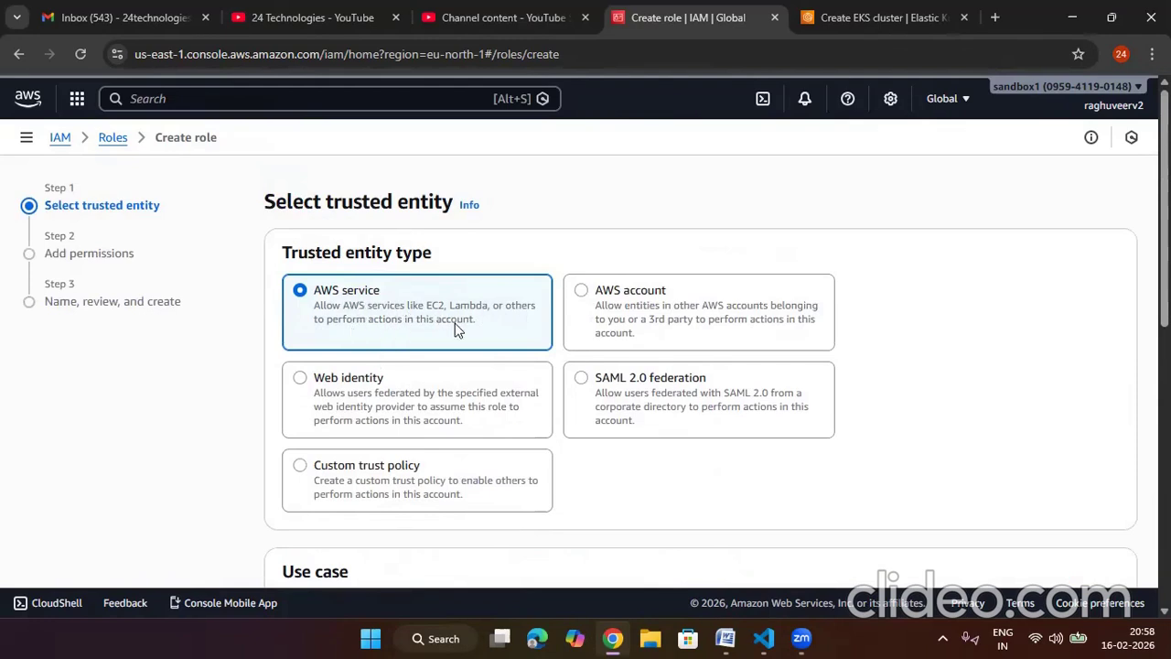
{"action": "scroll", "coordinate": [457, 329], "scroll_direction": "down", "scroll_amount": 4}
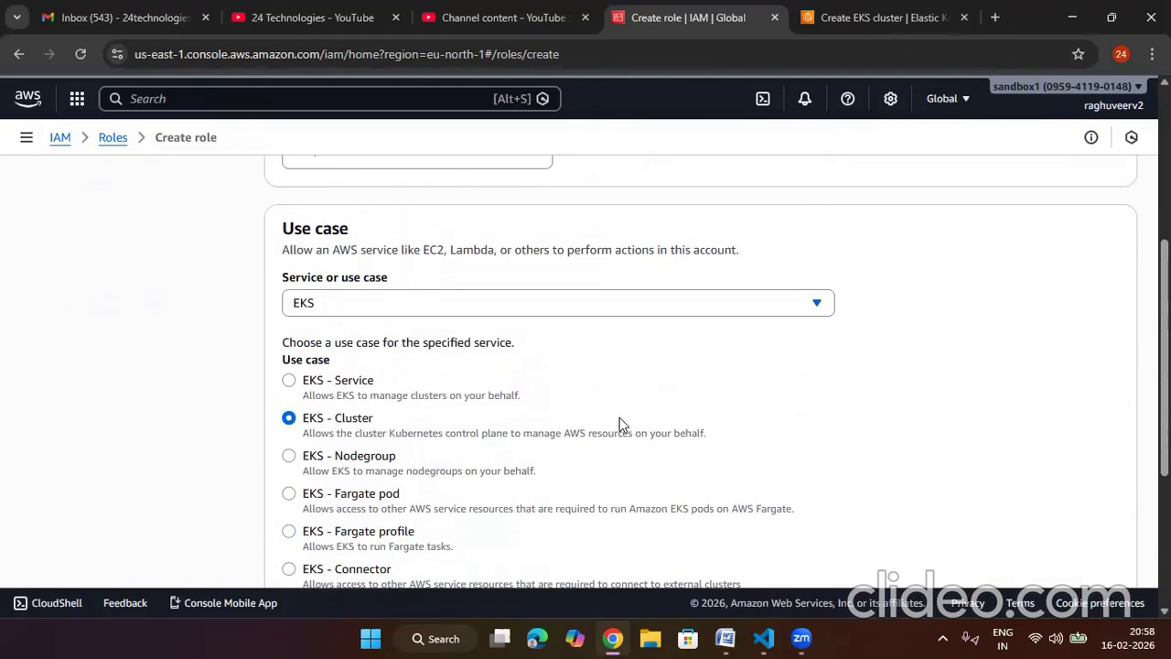
{"action": "scroll", "coordinate": [632, 439], "scroll_direction": "down", "scroll_amount": 2}
{"action": "scroll", "coordinate": [696, 458], "scroll_direction": "down", "scroll_amount": 2}
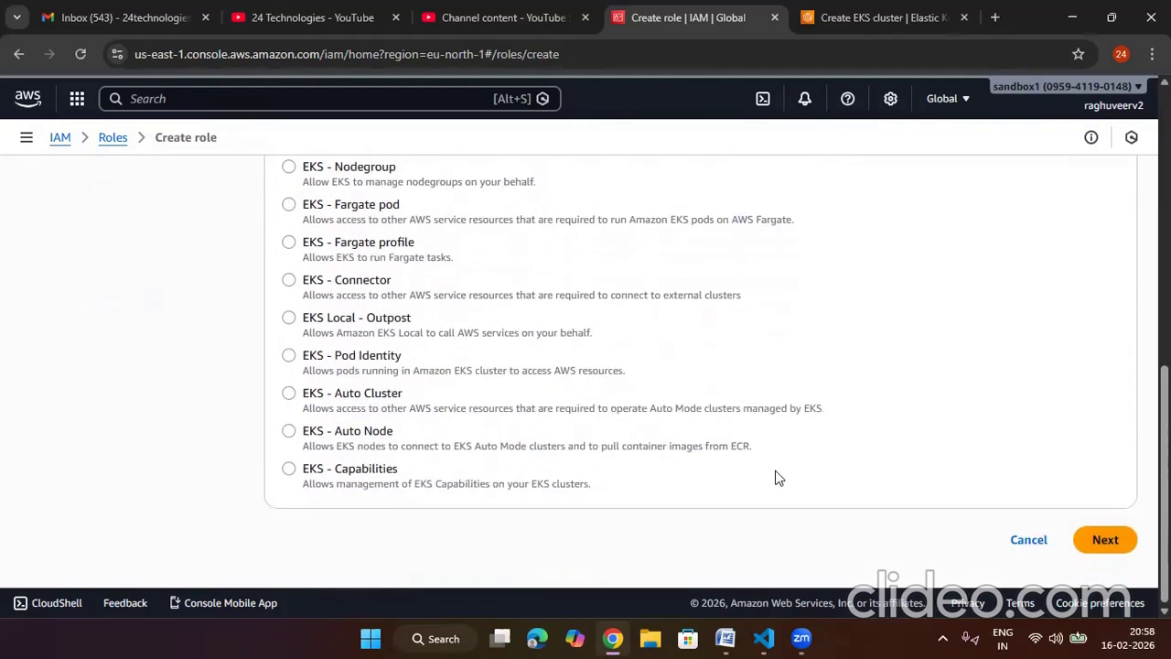
{"action": "left_click", "coordinate": [1105, 540]}
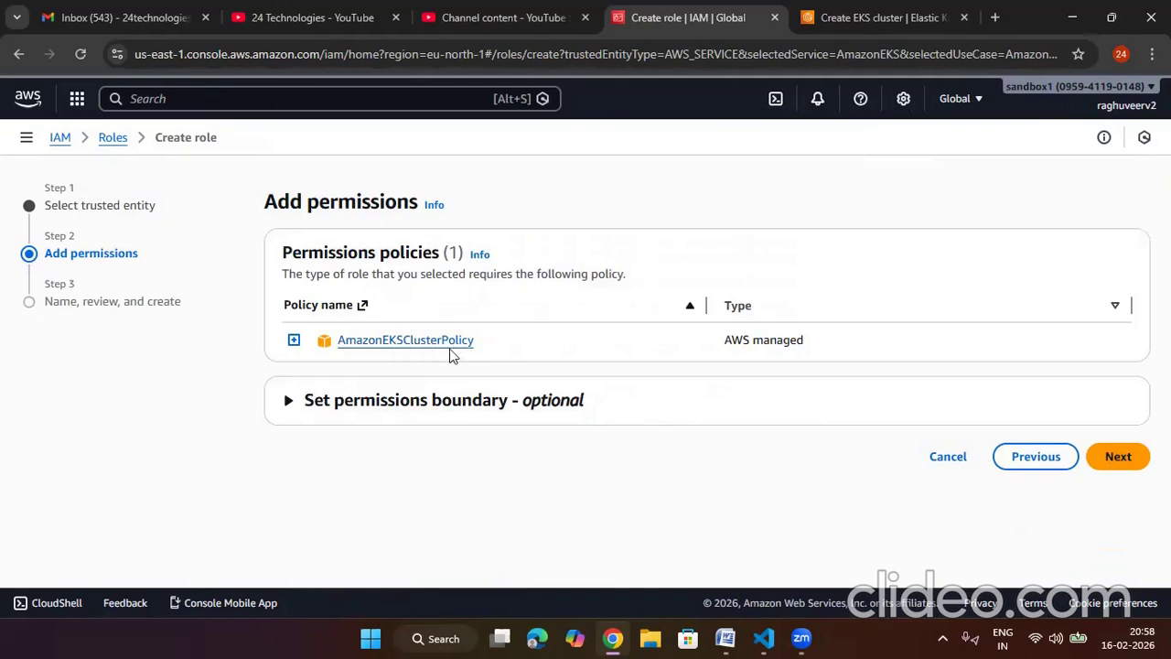
{"action": "left_click", "coordinate": [1118, 457]}
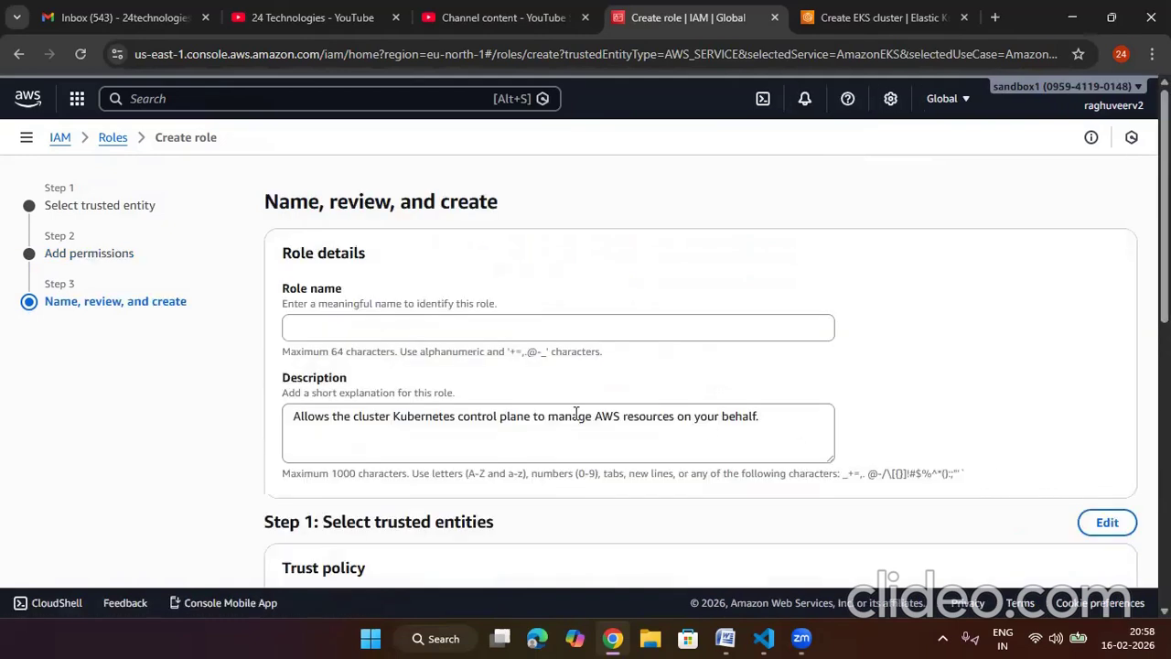
Step: Name the role EkscluserRole using the copied text and review its trust policy and permissions
{"action": "left_click", "coordinate": [395, 330]}
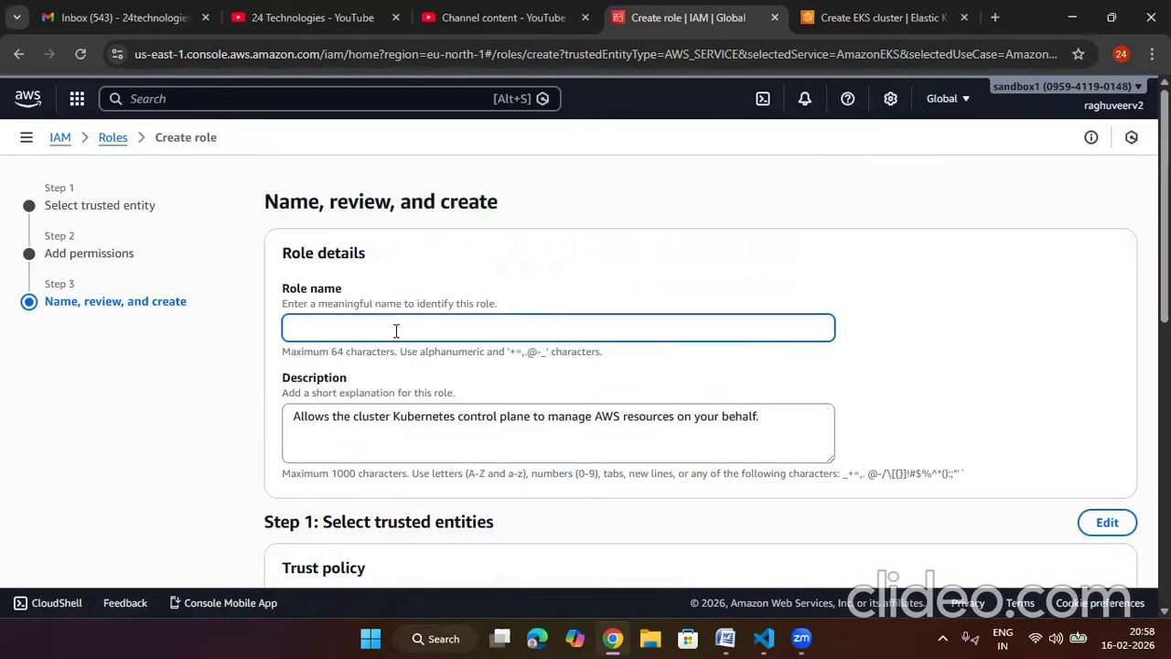
{"action": "key", "text": "ctrl+v"}
{"action": "left_click", "coordinate": [723, 307]}
{"action": "scroll", "coordinate": [522, 376], "scroll_direction": "down", "scroll_amount": 1}
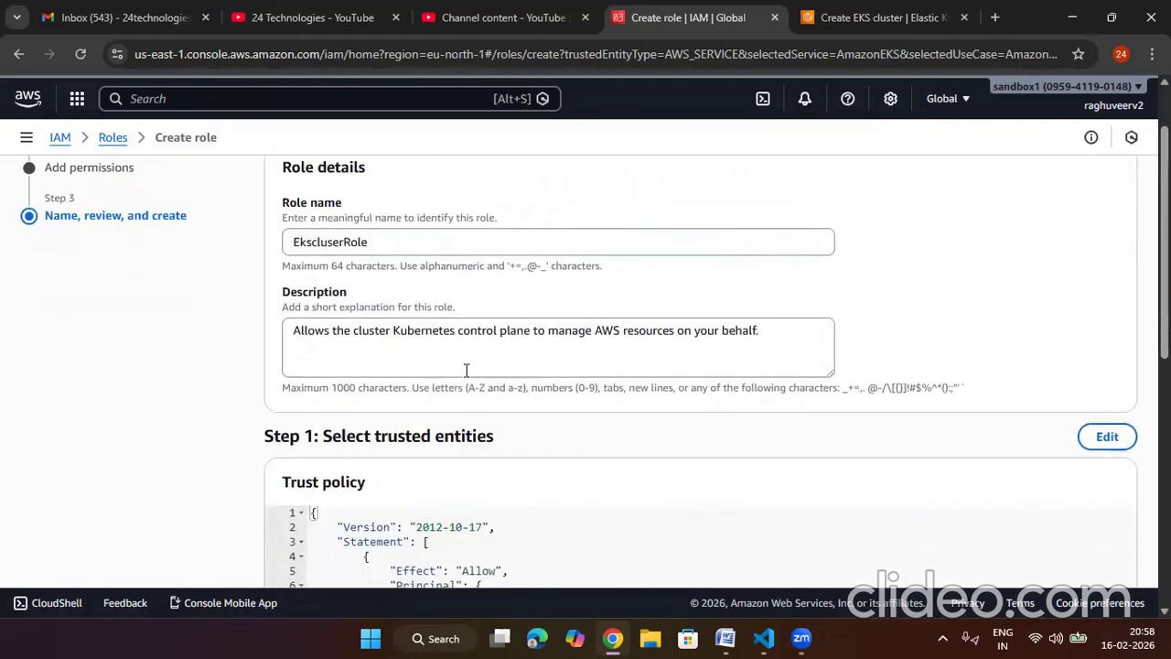
{"action": "scroll", "coordinate": [439, 371], "scroll_direction": "down", "scroll_amount": 4}
{"action": "scroll", "coordinate": [437, 302], "scroll_direction": "up", "scroll_amount": 2}
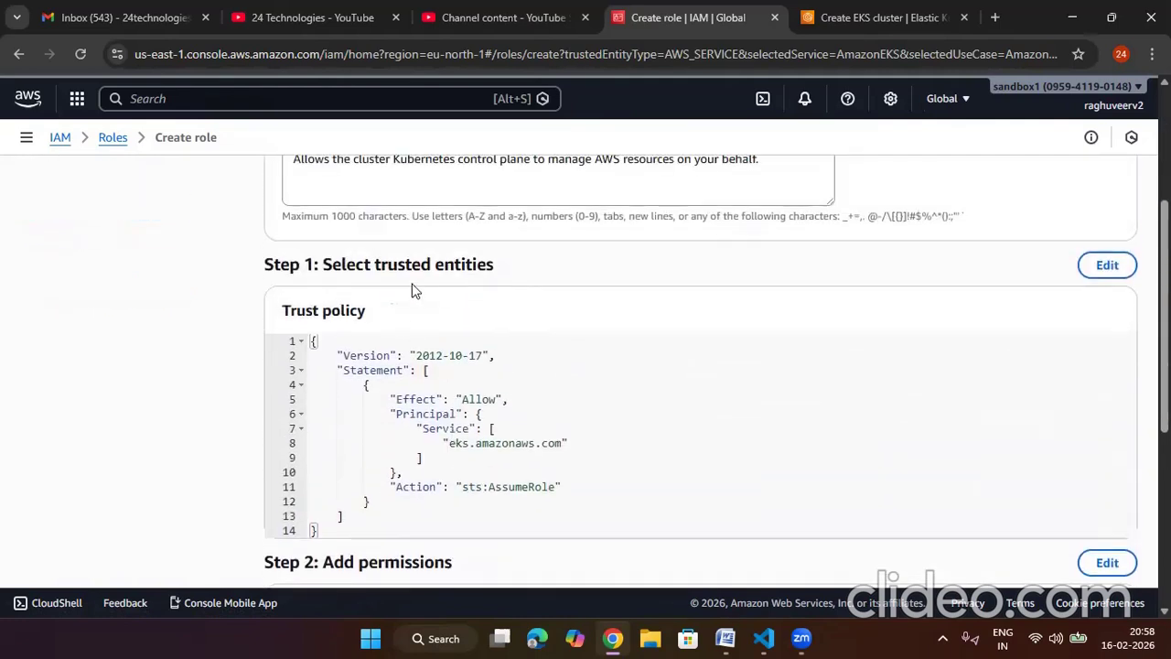
{"action": "scroll", "coordinate": [517, 350], "scroll_direction": "down", "scroll_amount": 5}
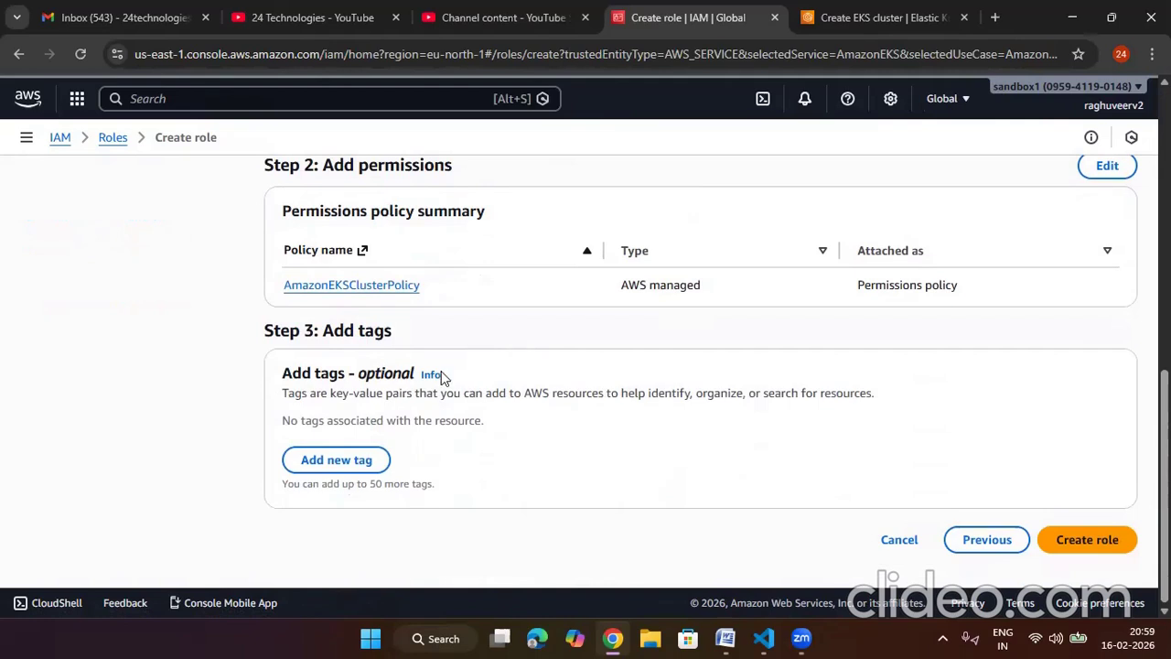
Step: Create the EkscluserRole role and return to the EKS cluster creation page
{"action": "left_click", "coordinate": [1078, 538]}
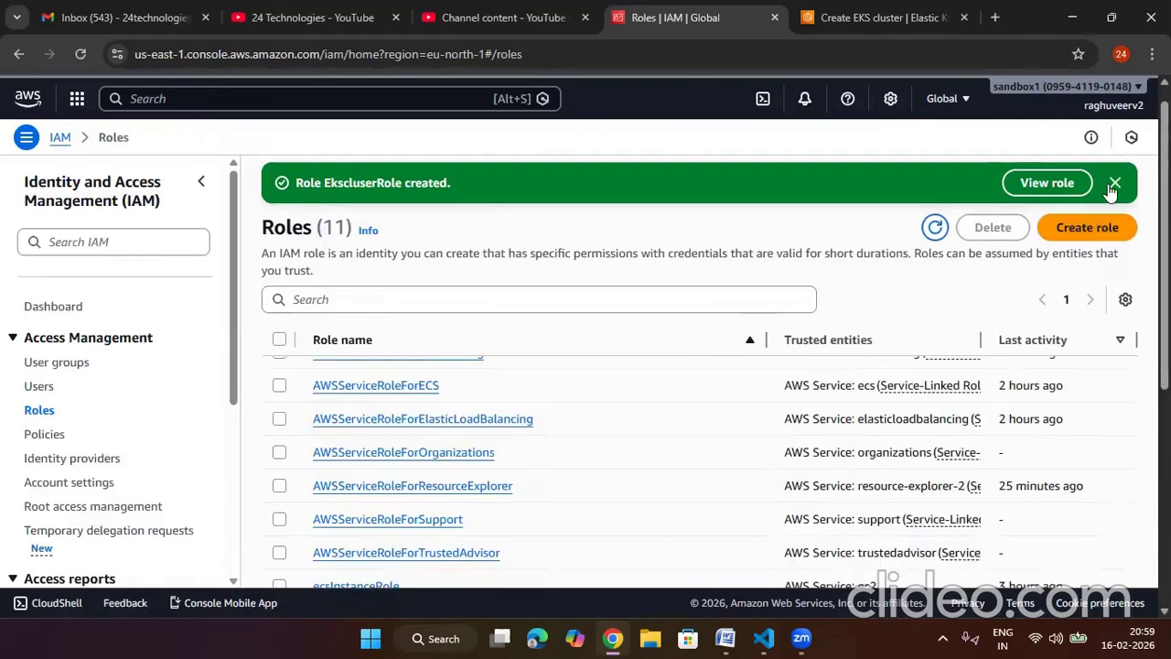
{"action": "left_click", "coordinate": [1114, 183]}
{"action": "left_click", "coordinate": [878, 17]}
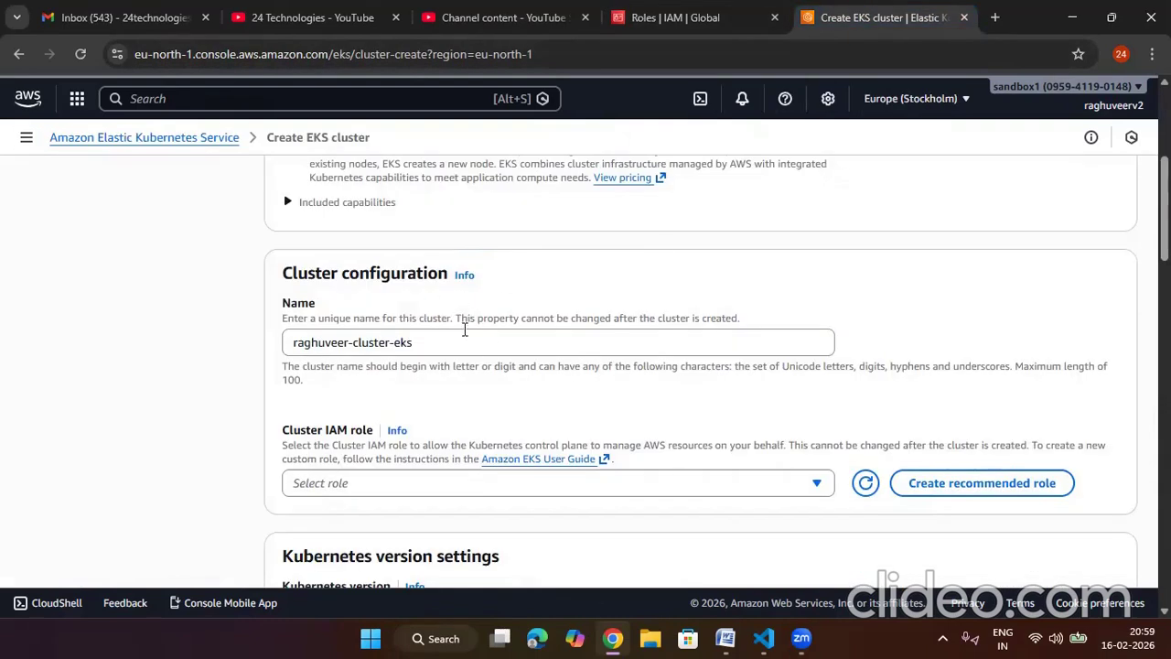
Step: Refresh the list of available roles and set the cluster IAM role to EkscluserRole
{"action": "scroll", "coordinate": [479, 392], "scroll_direction": "down", "scroll_amount": 1}
{"action": "left_click", "coordinate": [677, 402]}
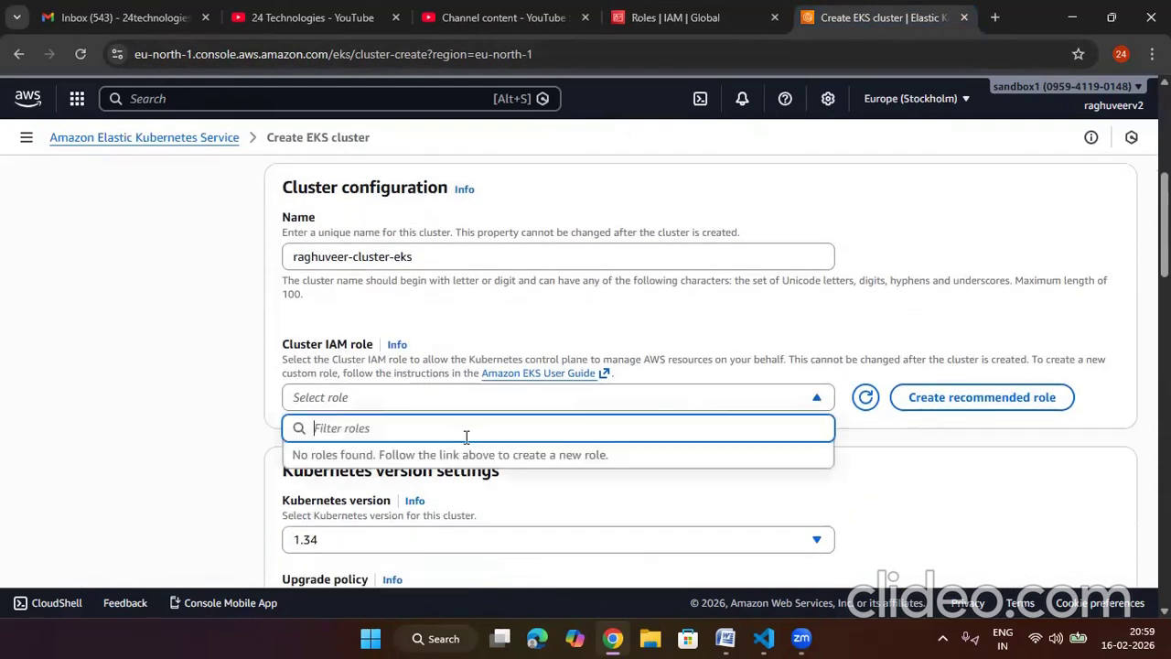
{"action": "left_click", "coordinate": [865, 397]}
{"action": "left_click", "coordinate": [528, 405]}
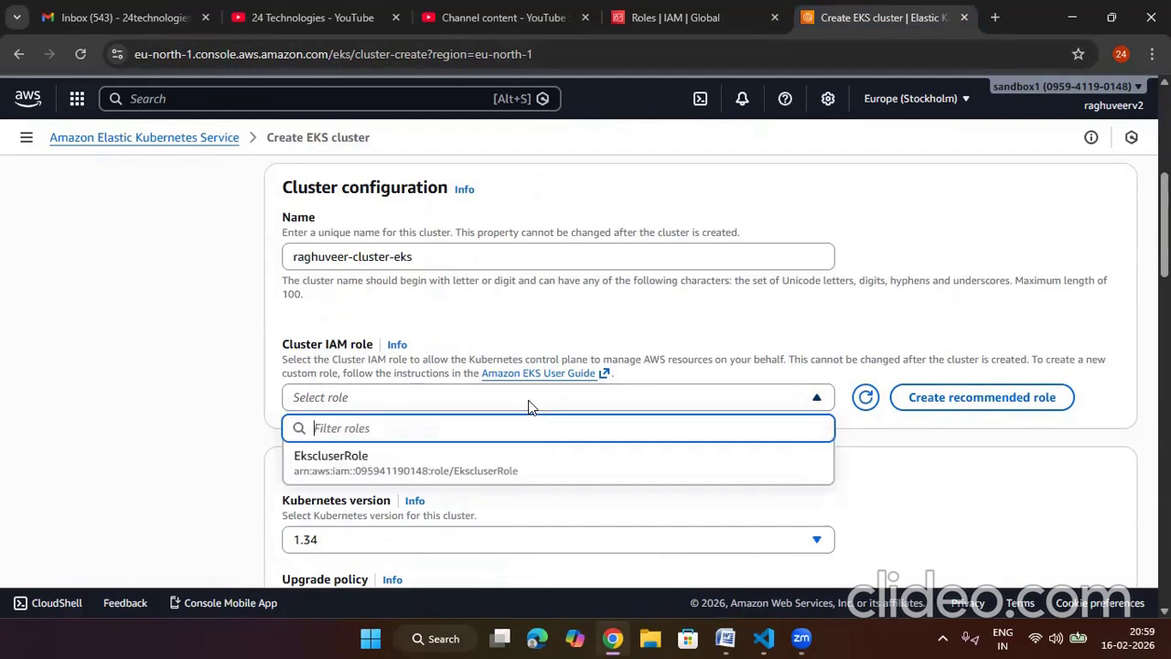
{"action": "left_click", "coordinate": [450, 467]}
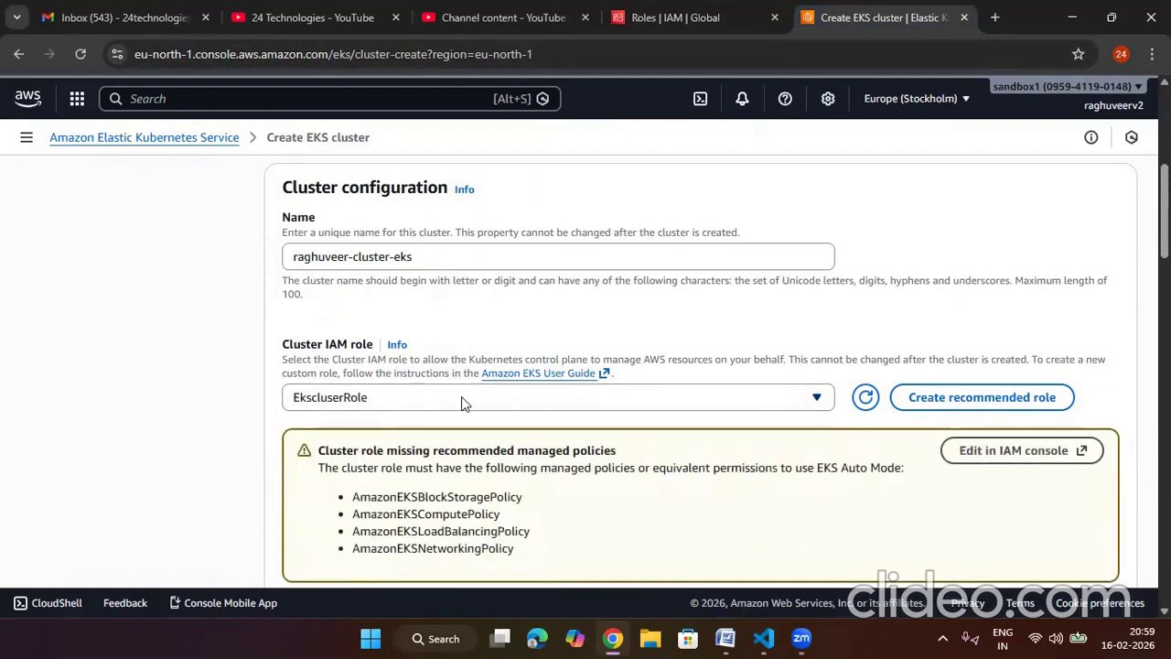
Step: Review the cluster role's policy requirements and choose Kubernetes version 1.34 for the cluster
{"action": "scroll", "coordinate": [461, 396], "scroll_direction": "down", "scroll_amount": 2}
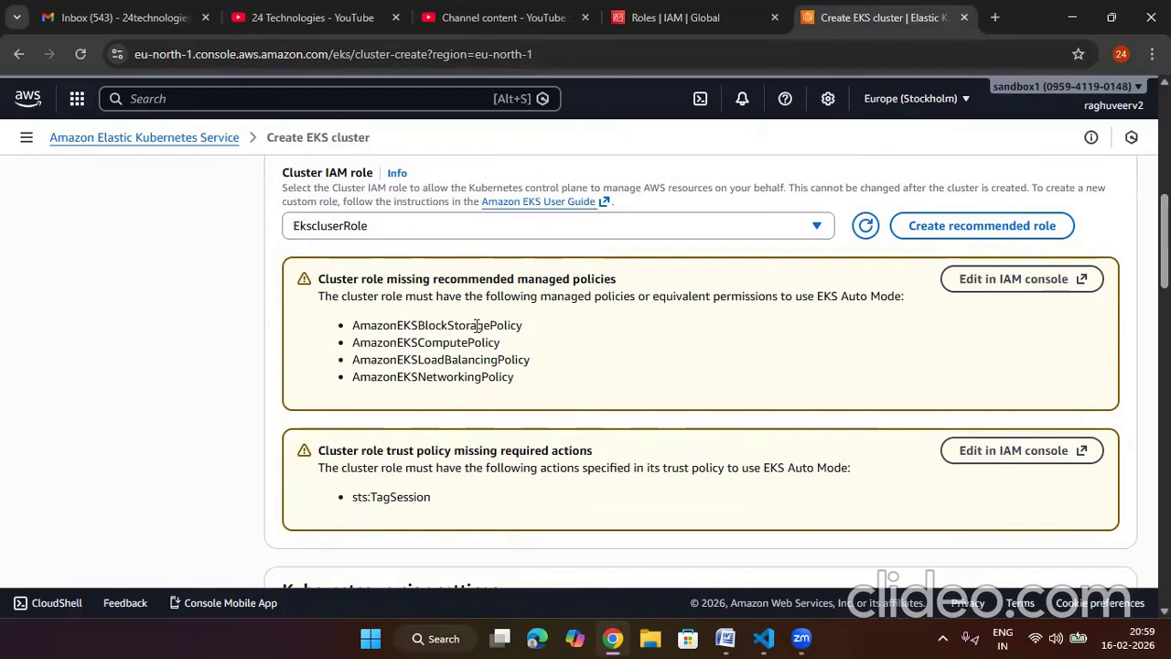
{"action": "scroll", "coordinate": [528, 359], "scroll_direction": "down", "scroll_amount": 2}
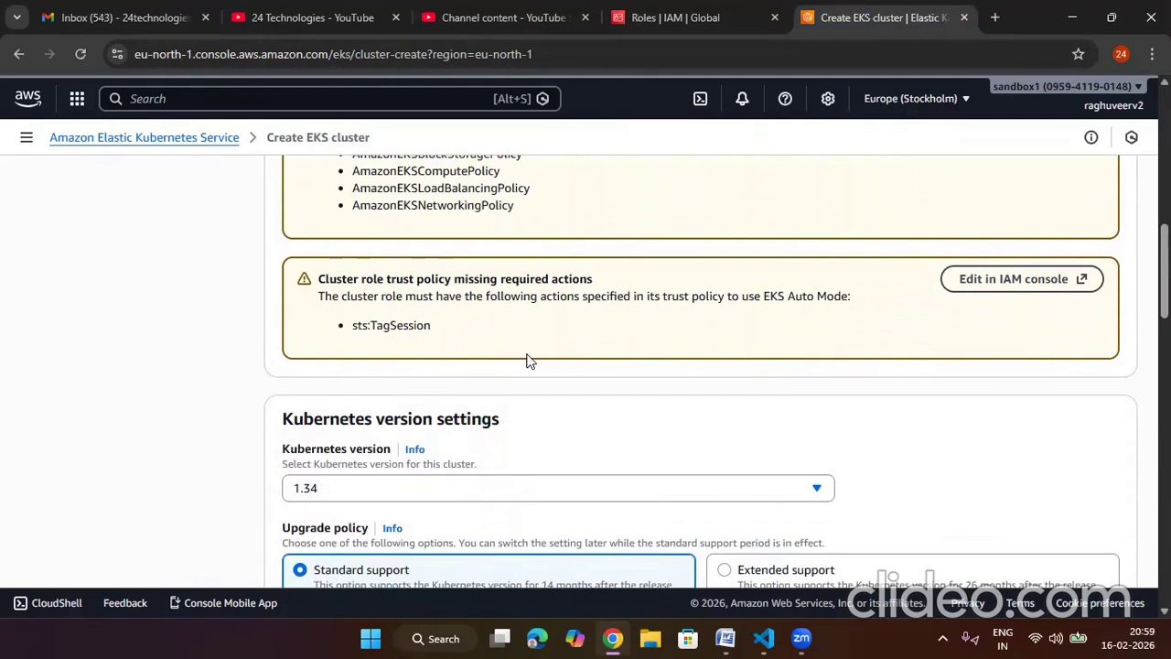
{"action": "scroll", "coordinate": [557, 430], "scroll_direction": "down", "scroll_amount": 2}
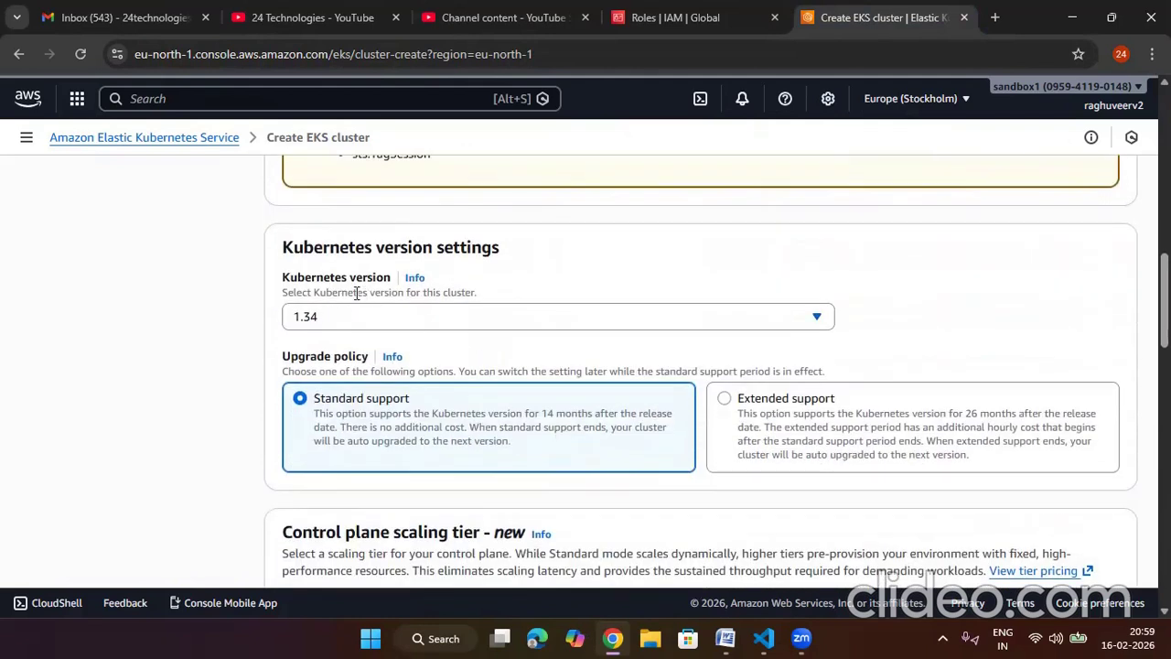
{"action": "left_click", "coordinate": [329, 321]}
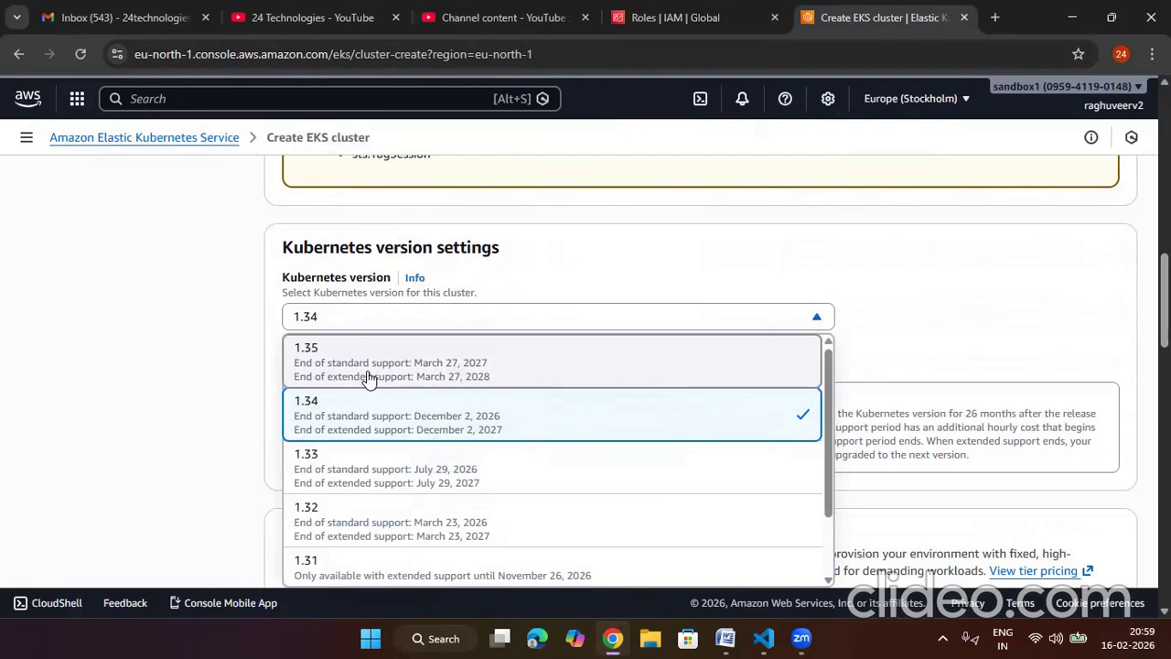
{"action": "left_click", "coordinate": [464, 419]}
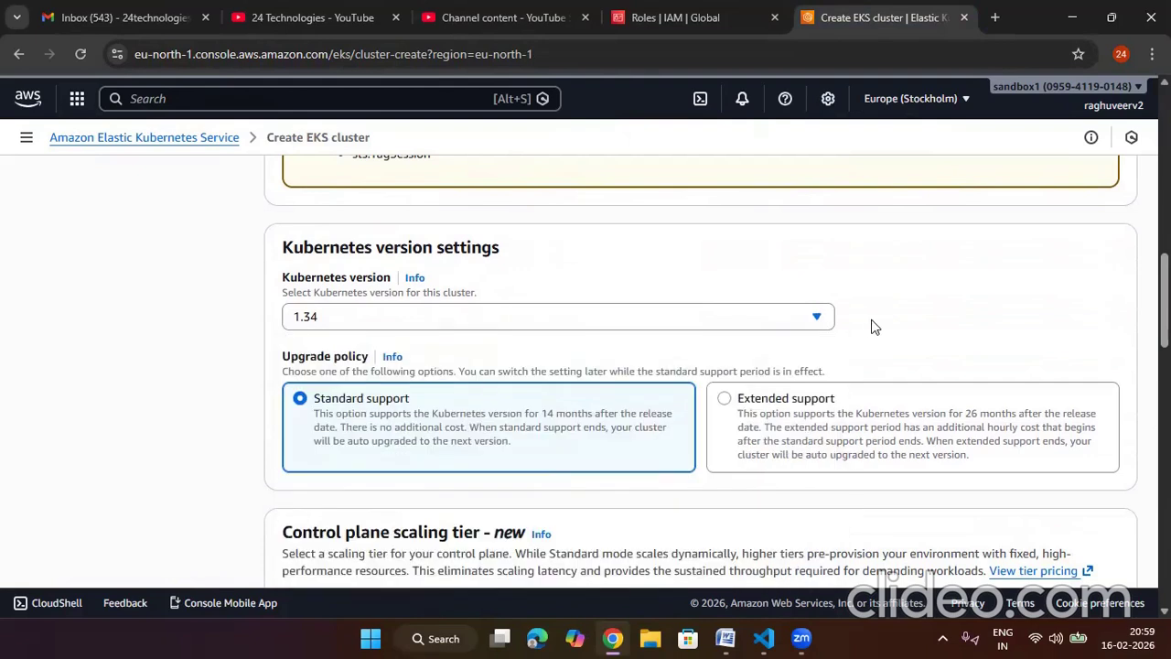
Step: Examine the upgrade policy, control plane scaling tier, built-in node pools and node IAM role settings of the cluster
{"action": "scroll", "coordinate": [874, 326], "scroll_direction": "down", "scroll_amount": 1}
{"action": "scroll", "coordinate": [874, 327], "scroll_direction": "down", "scroll_amount": 1}
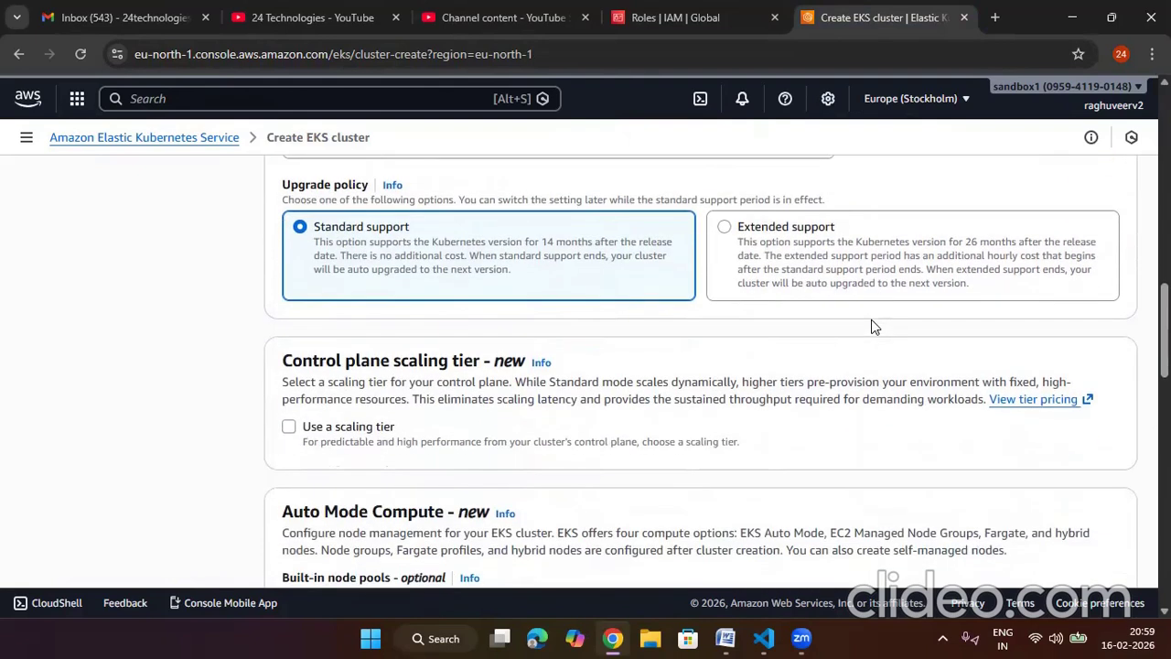
{"action": "scroll", "coordinate": [630, 278], "scroll_direction": "down", "scroll_amount": 1}
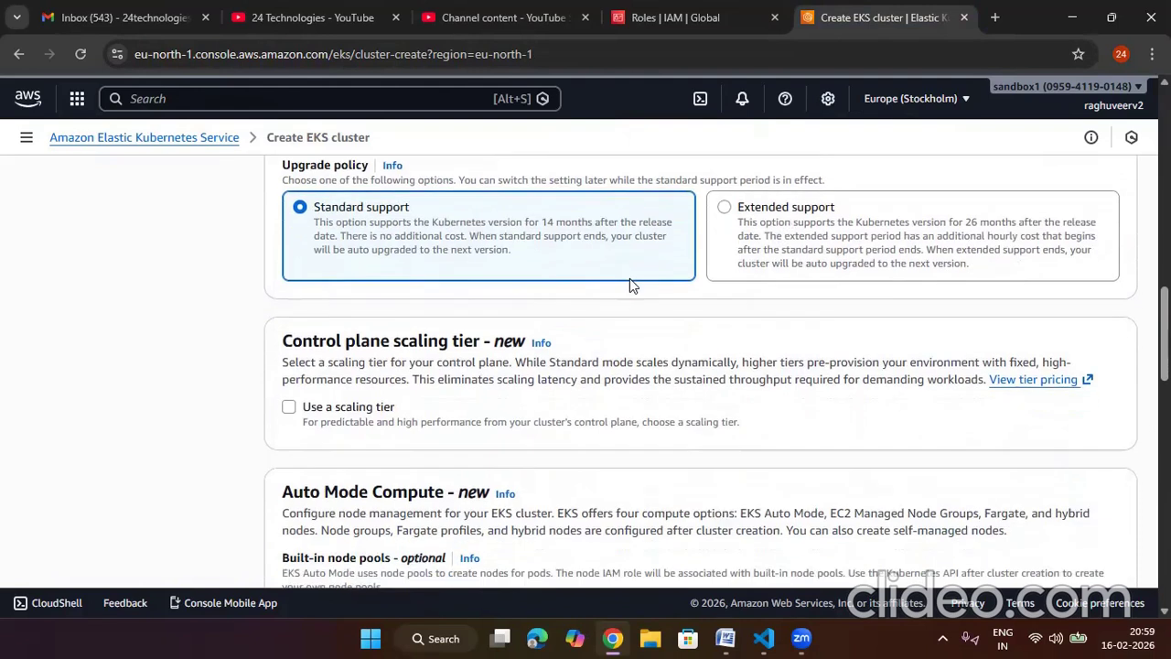
{"action": "scroll", "coordinate": [452, 318], "scroll_direction": "down", "scroll_amount": 1}
{"action": "scroll", "coordinate": [452, 319], "scroll_direction": "down", "scroll_amount": 1}
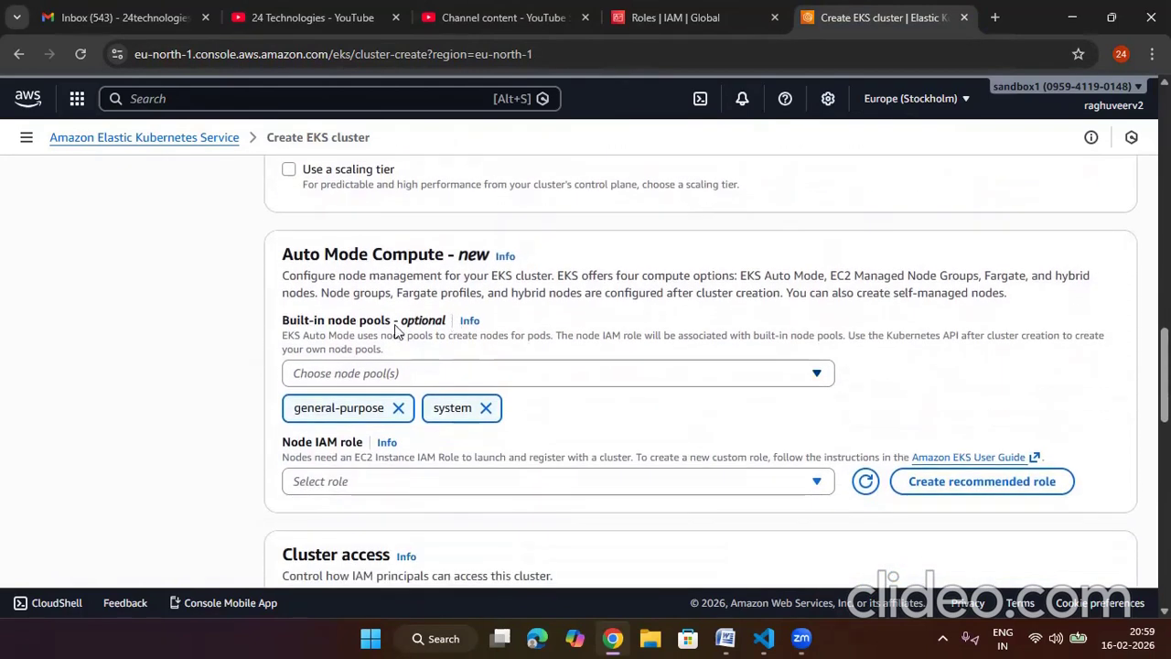
{"action": "scroll", "coordinate": [371, 267], "scroll_direction": "down", "scroll_amount": 1}
{"action": "left_click", "coordinate": [434, 290]}
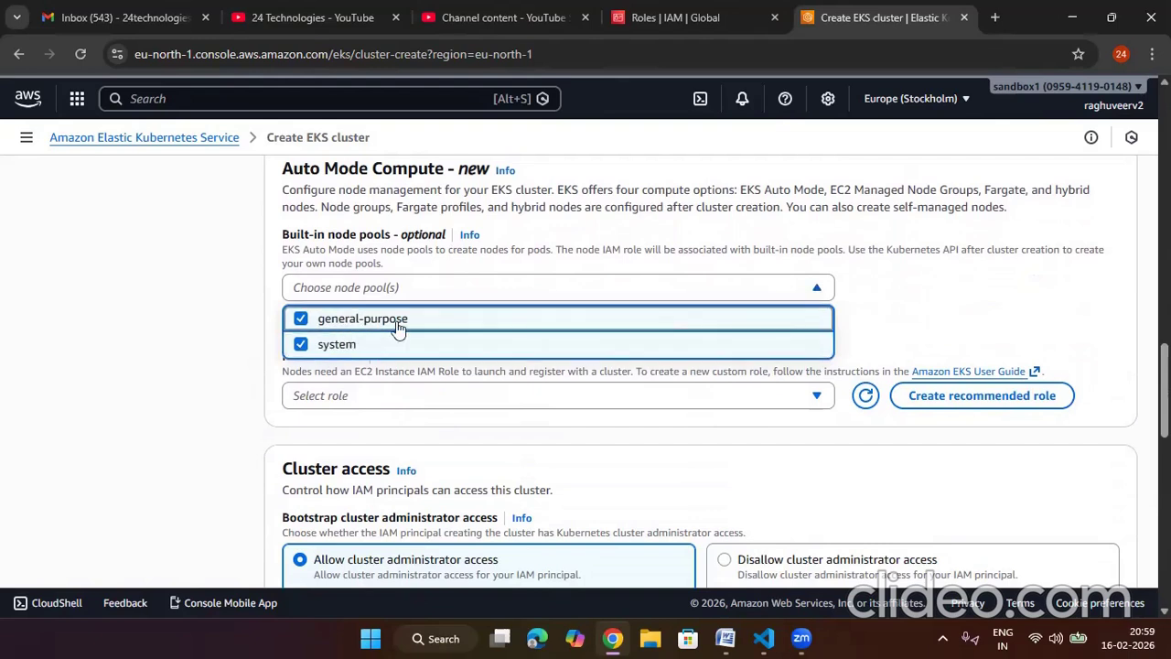
{"action": "left_click", "coordinate": [78, 302]}
{"action": "scroll", "coordinate": [586, 353], "scroll_direction": "down", "scroll_amount": 1}
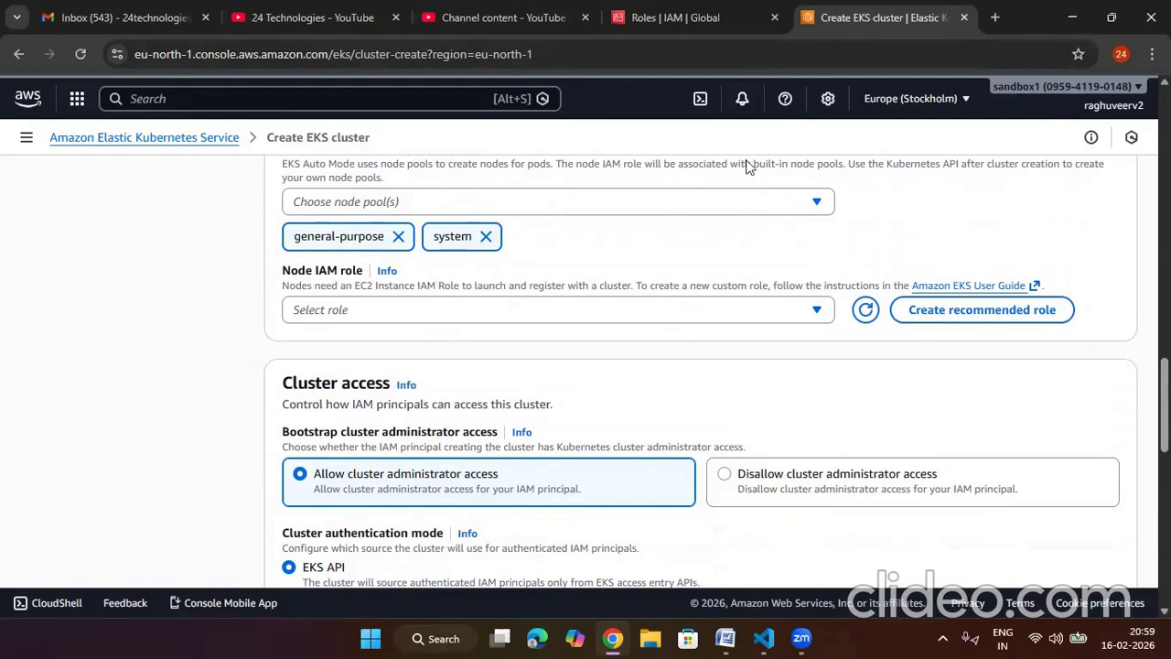
Step: Go back to the IAM roles, refresh the list and start creating another role
{"action": "left_click", "coordinate": [676, 17]}
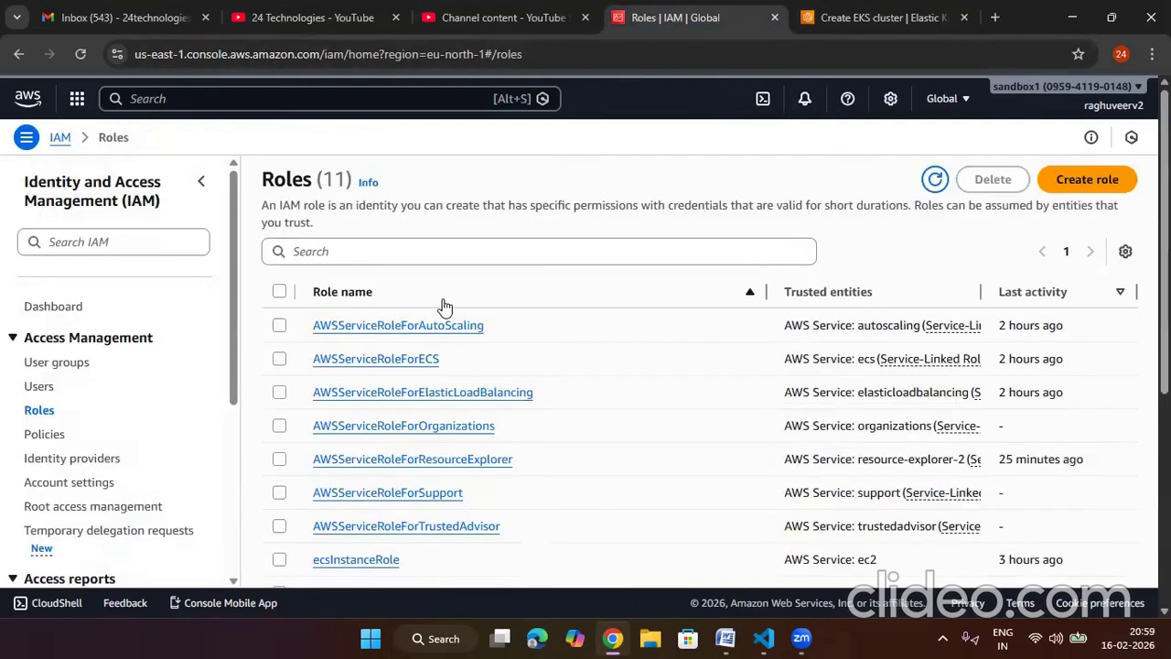
{"action": "left_click", "coordinate": [934, 179]}
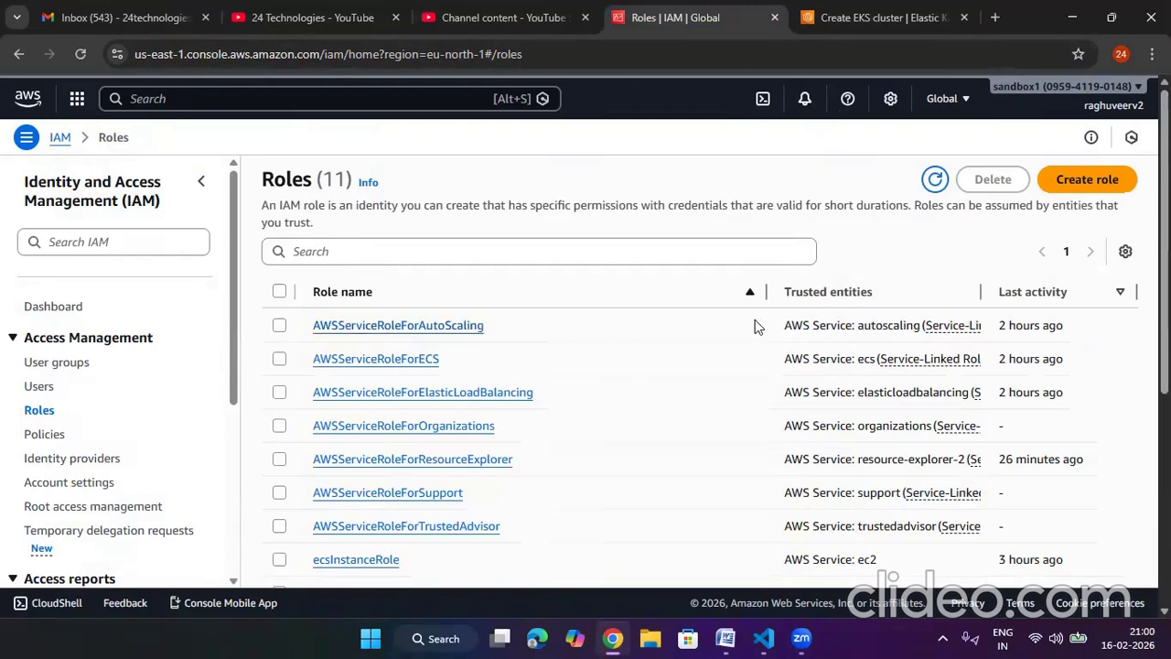
{"action": "left_click", "coordinate": [1061, 183]}
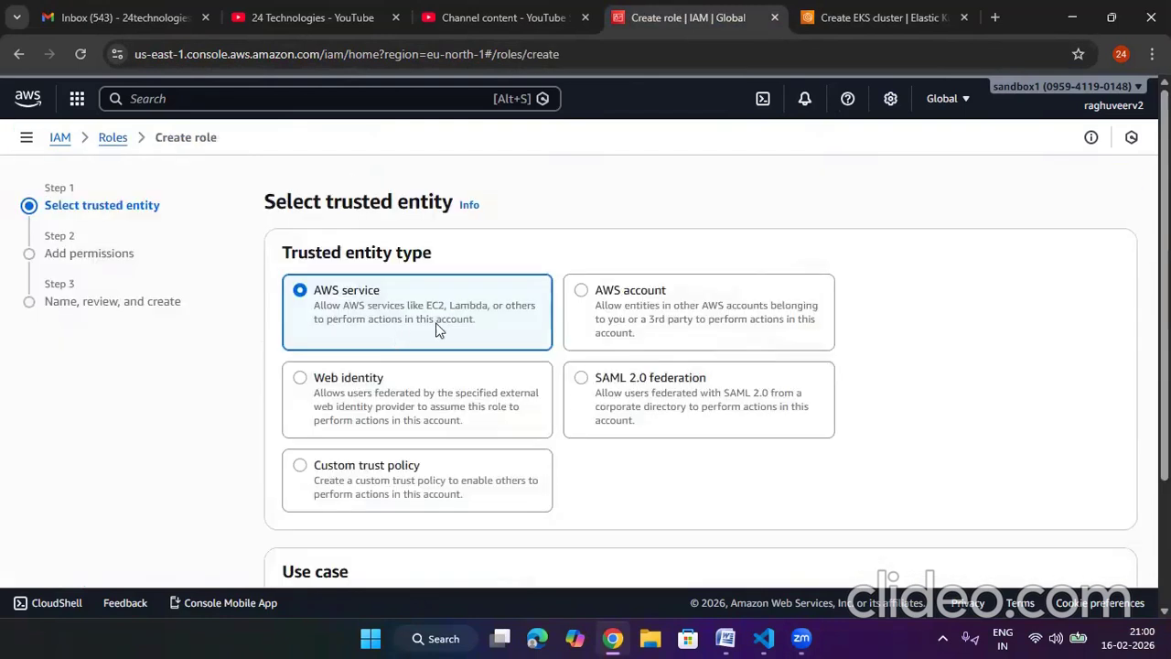
Step: Try EKS as the new role's service with the EKS - Cluster use case
{"action": "scroll", "coordinate": [436, 329], "scroll_direction": "down", "scroll_amount": 2}
{"action": "left_click", "coordinate": [406, 478]}
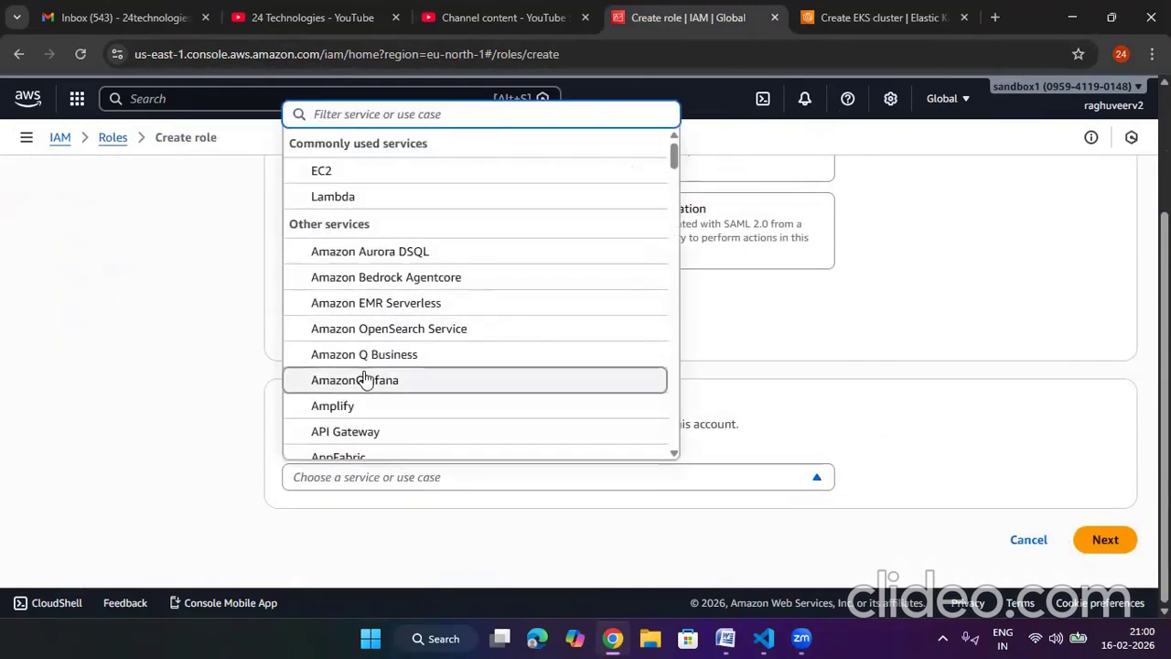
{"action": "type", "text": "eks"}
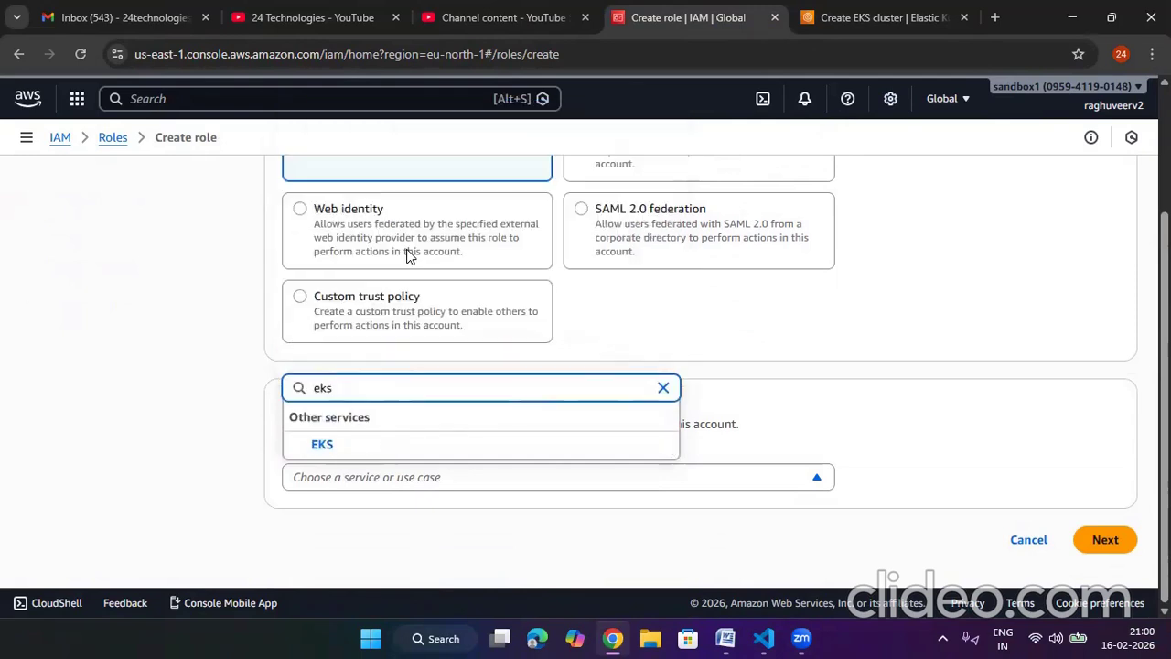
{"action": "left_click", "coordinate": [364, 445]}
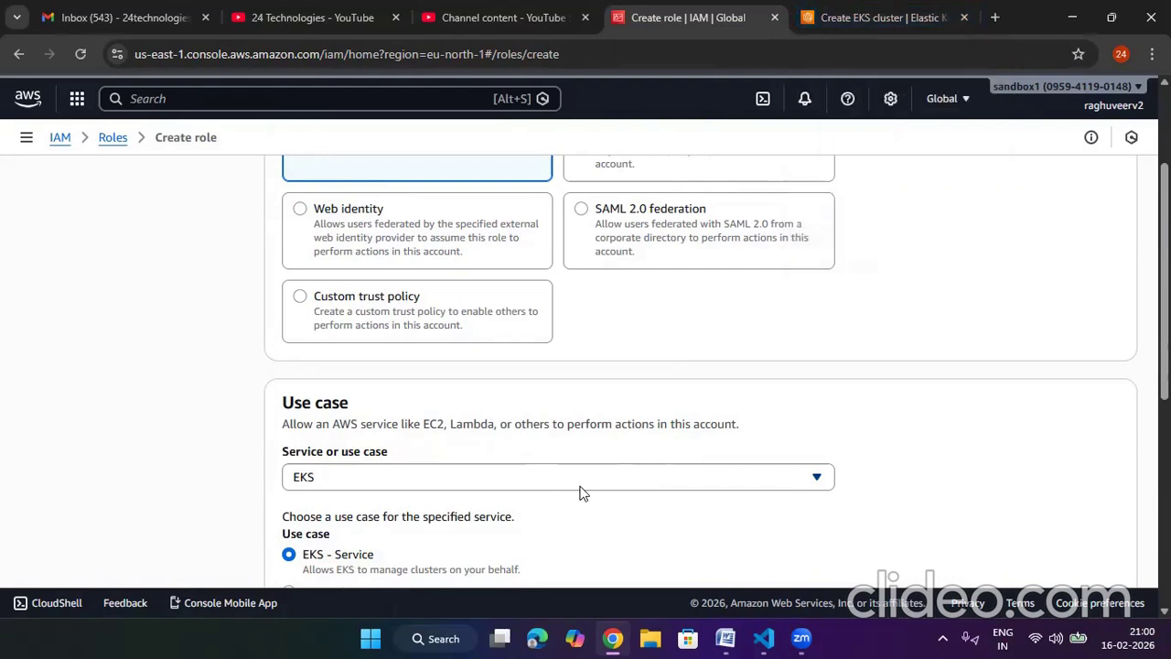
{"action": "scroll", "coordinate": [580, 493], "scroll_direction": "down", "scroll_amount": 2}
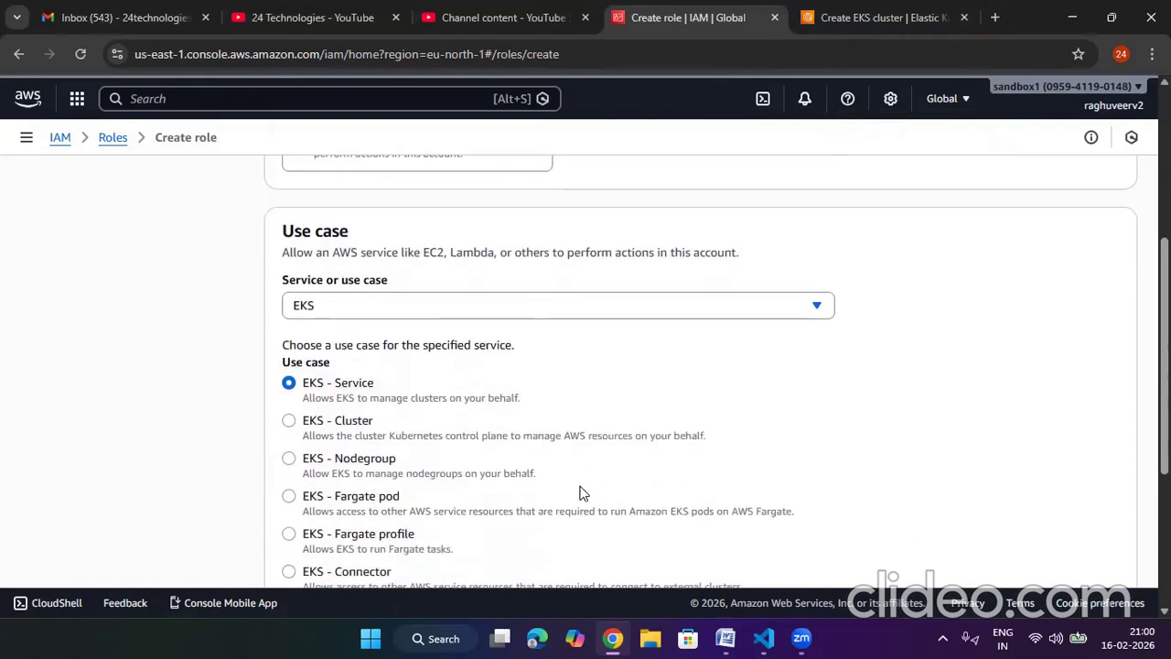
{"action": "scroll", "coordinate": [579, 493], "scroll_direction": "down", "scroll_amount": 1}
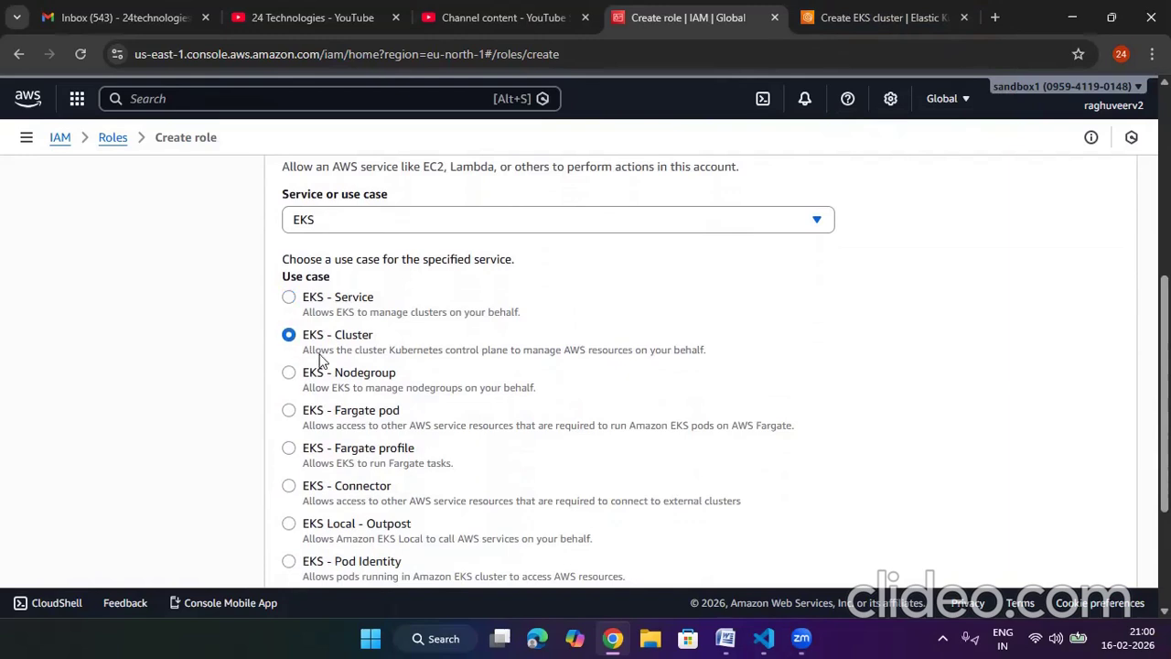
Step: Examine the available EKS use cases for the new role, from EKS - Service to EKS - Capabilities
{"action": "scroll", "coordinate": [497, 369], "scroll_direction": "down", "scroll_amount": 2}
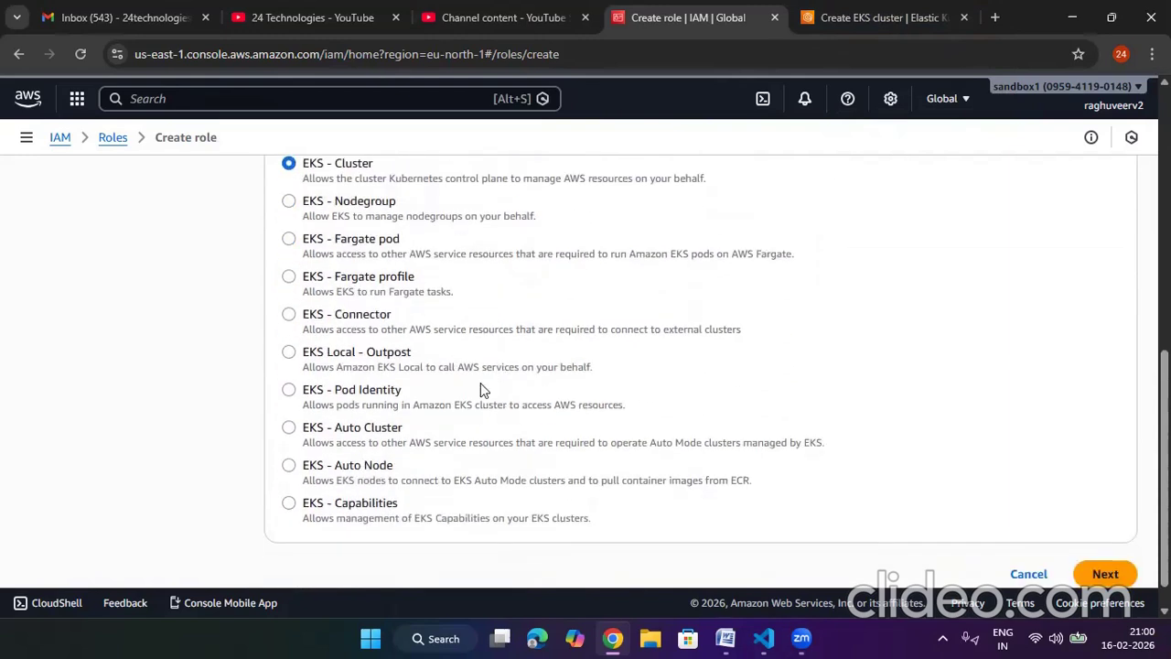
{"action": "scroll", "coordinate": [482, 388], "scroll_direction": "up", "scroll_amount": 2}
{"action": "scroll", "coordinate": [458, 389], "scroll_direction": "down", "scroll_amount": 1}
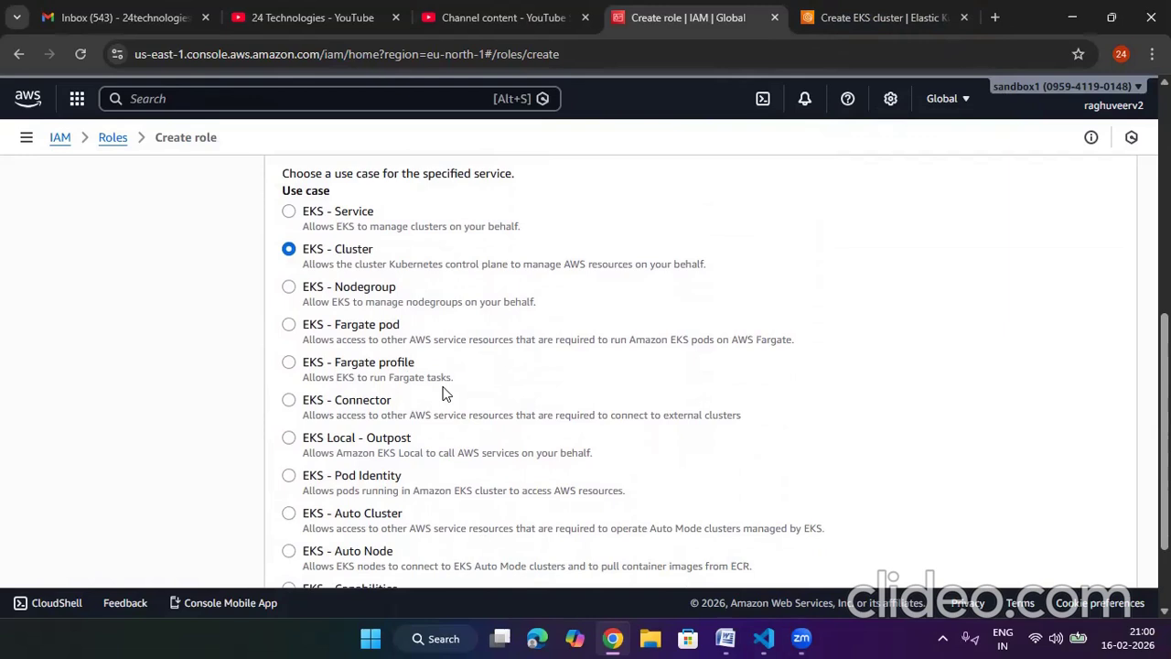
{"action": "scroll", "coordinate": [701, 408], "scroll_direction": "down", "scroll_amount": 2}
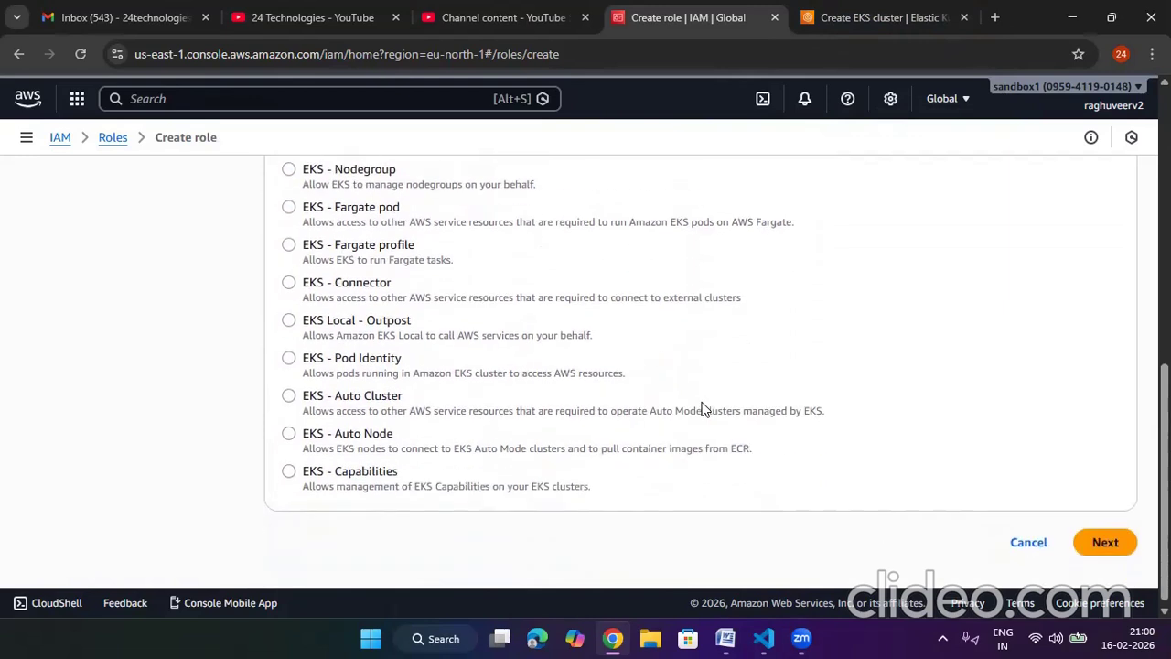
{"action": "scroll", "coordinate": [745, 430], "scroll_direction": "up", "scroll_amount": 1}
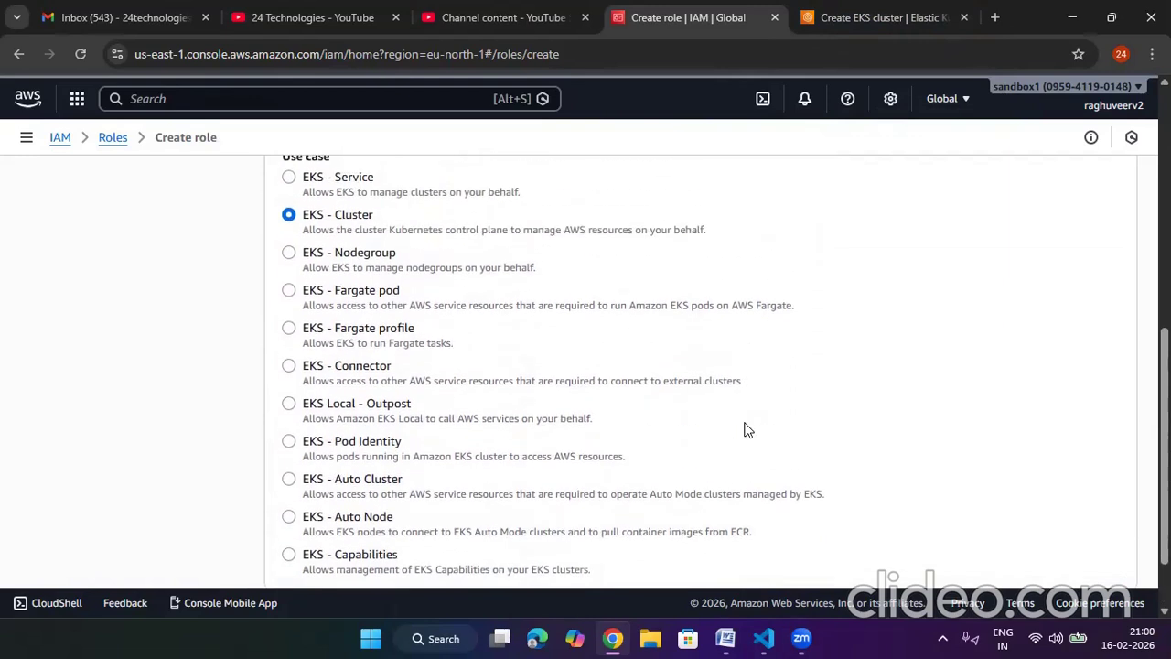
{"action": "scroll", "coordinate": [746, 430], "scroll_direction": "up", "scroll_amount": 1}
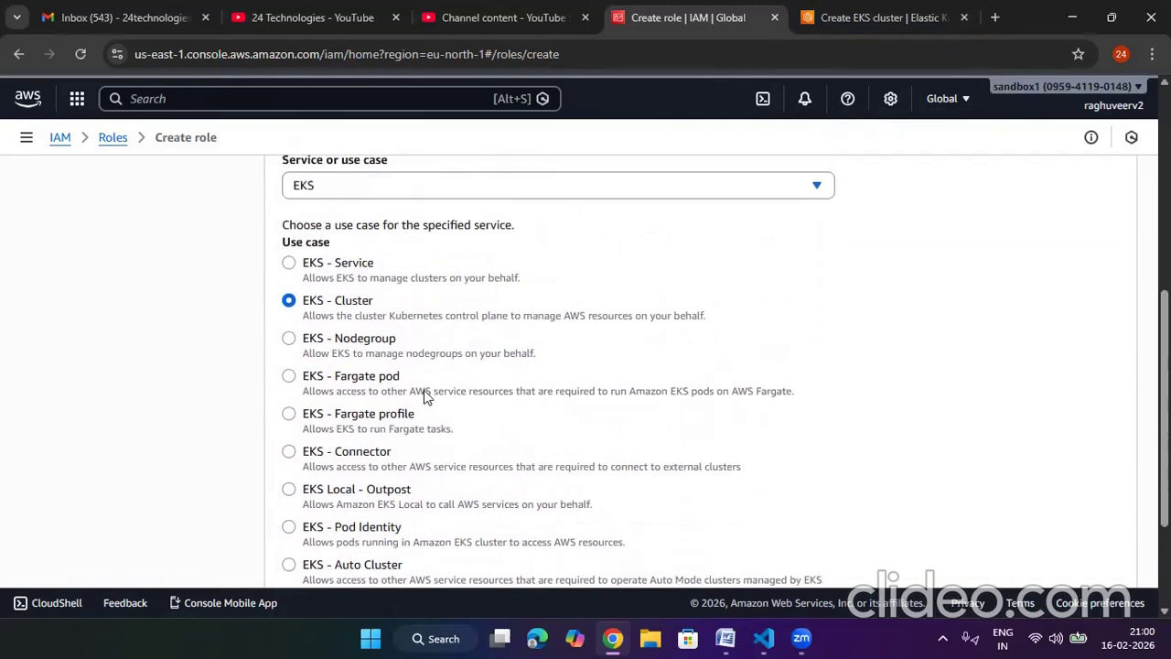
{"action": "scroll", "coordinate": [423, 396], "scroll_direction": "down", "scroll_amount": 2}
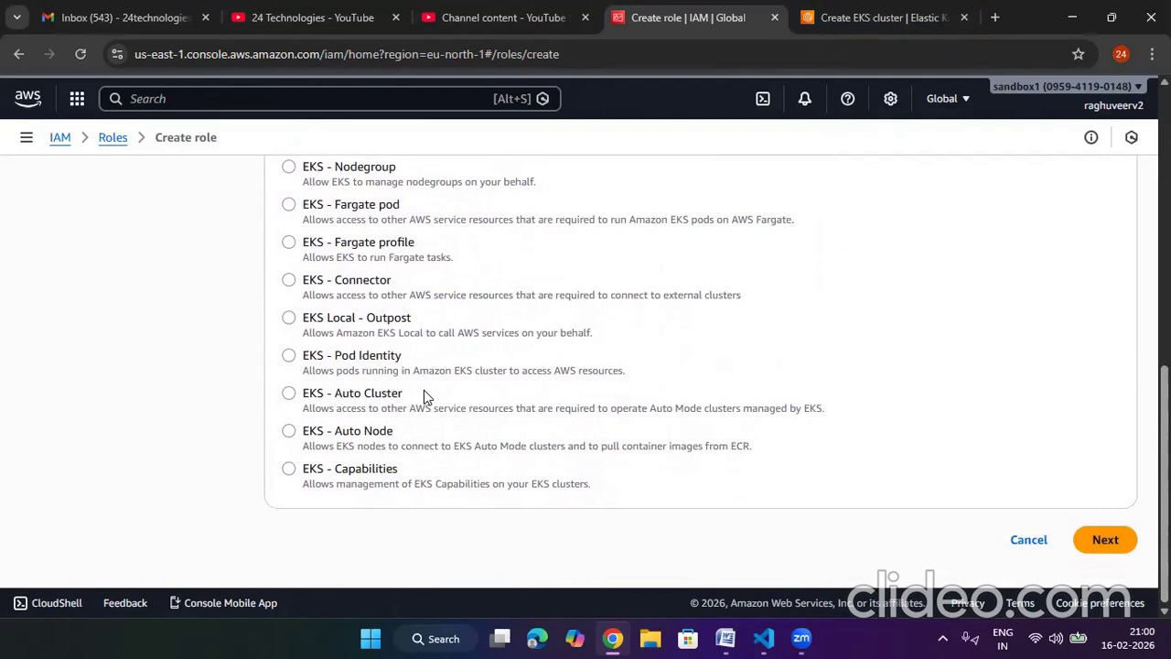
{"action": "scroll", "coordinate": [424, 395], "scroll_direction": "up", "scroll_amount": 4}
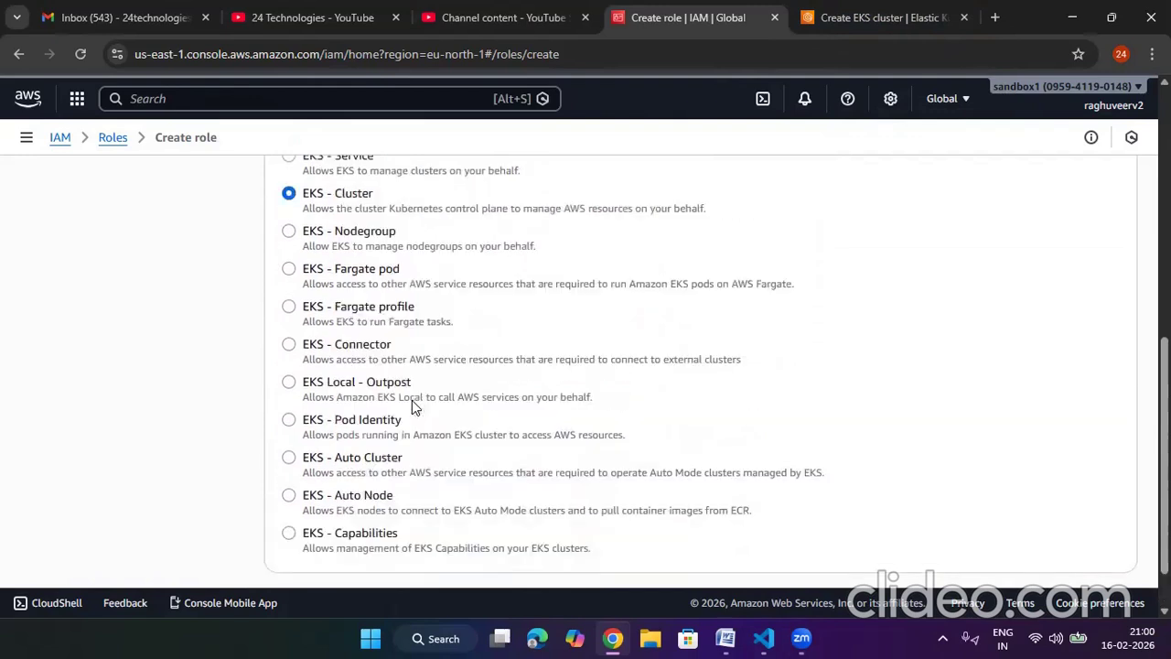
{"action": "scroll", "coordinate": [412, 403], "scroll_direction": "up", "scroll_amount": 2}
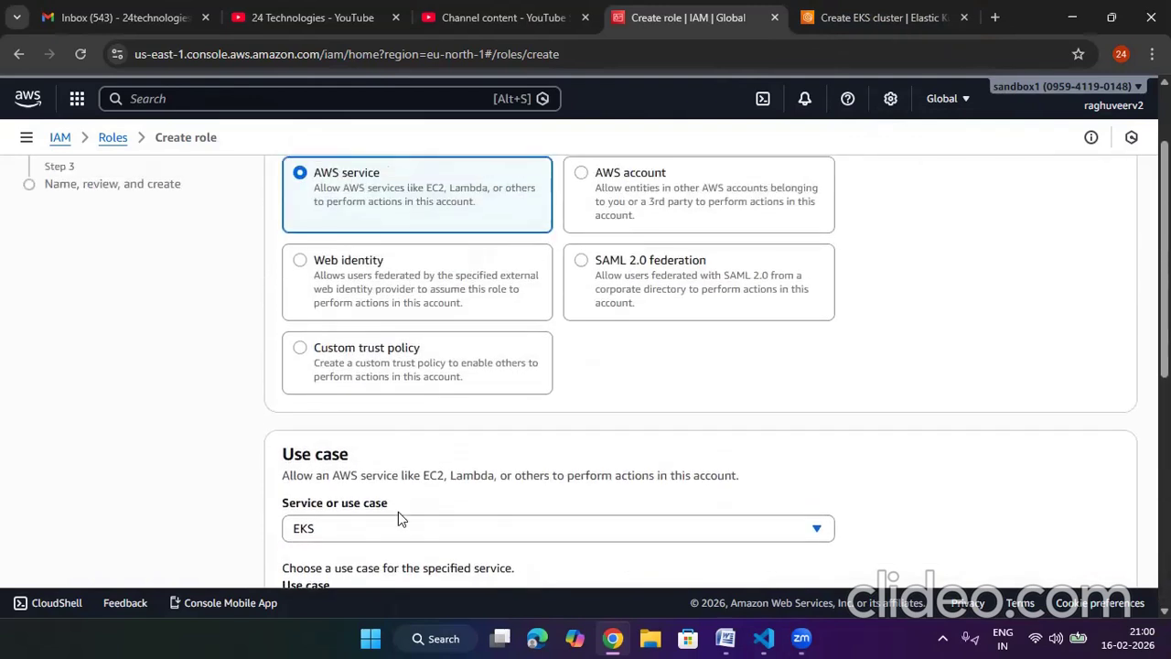
Step: Change the new role's service to EC2 with the EC2 use case and continue to the permissions policies
{"action": "scroll", "coordinate": [397, 512], "scroll_direction": "down", "scroll_amount": 1}
{"action": "left_click", "coordinate": [433, 445]}
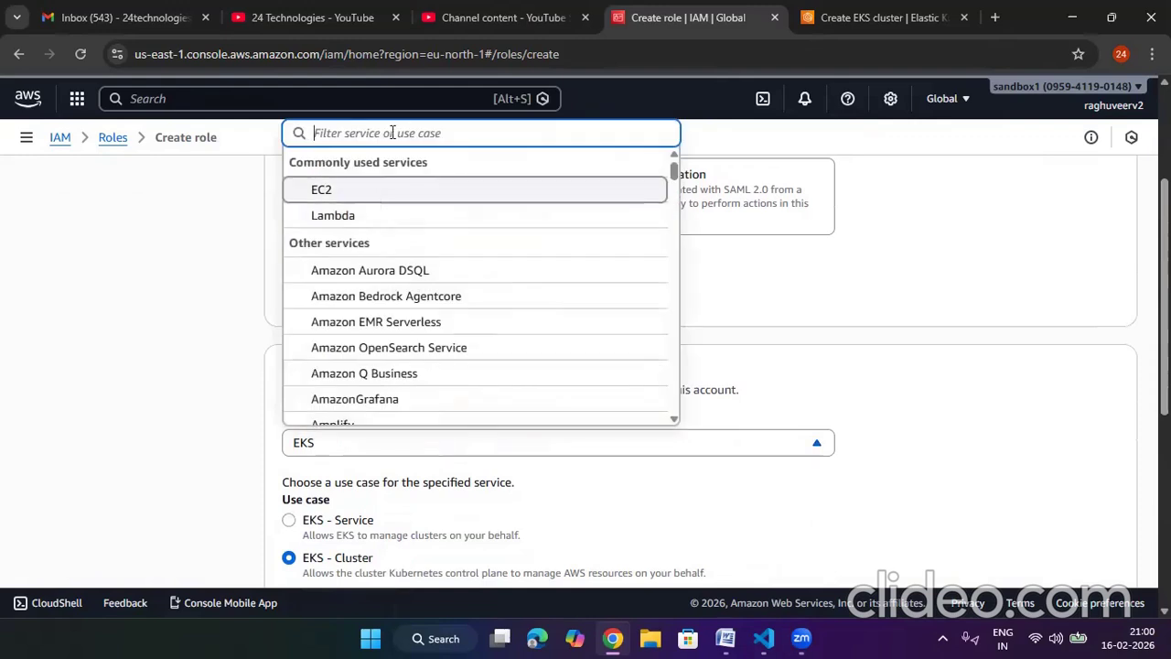
{"action": "left_click", "coordinate": [377, 194]}
{"action": "scroll", "coordinate": [396, 377], "scroll_direction": "down", "scroll_amount": 1}
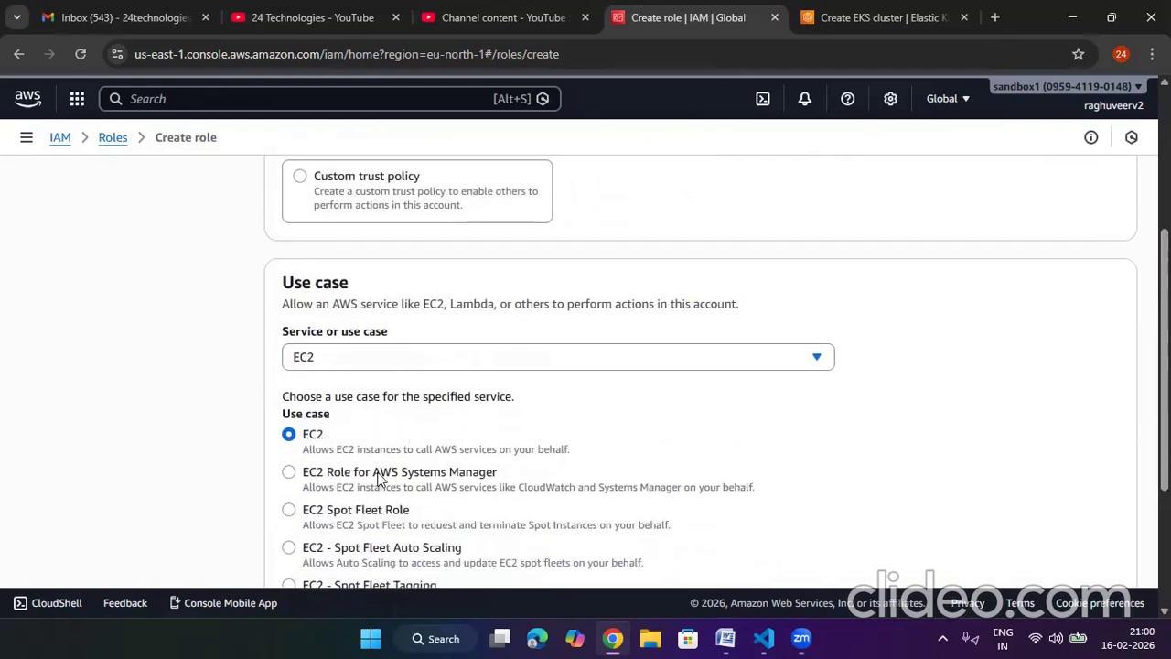
{"action": "scroll", "coordinate": [434, 480], "scroll_direction": "down", "scroll_amount": 1}
{"action": "scroll", "coordinate": [428, 462], "scroll_direction": "down", "scroll_amount": 2}
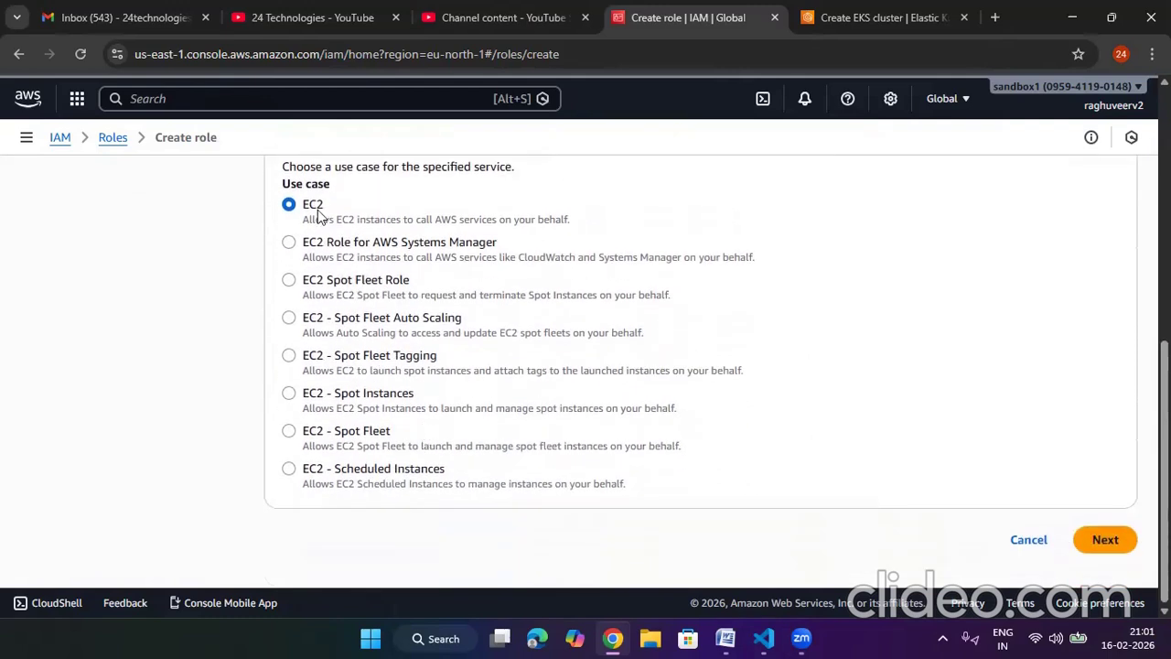
{"action": "left_click", "coordinate": [1105, 541]}
Step: Try filtering the permissions policies by "eks", "eksc" and "ekscon"
{"action": "left_click", "coordinate": [475, 332]}
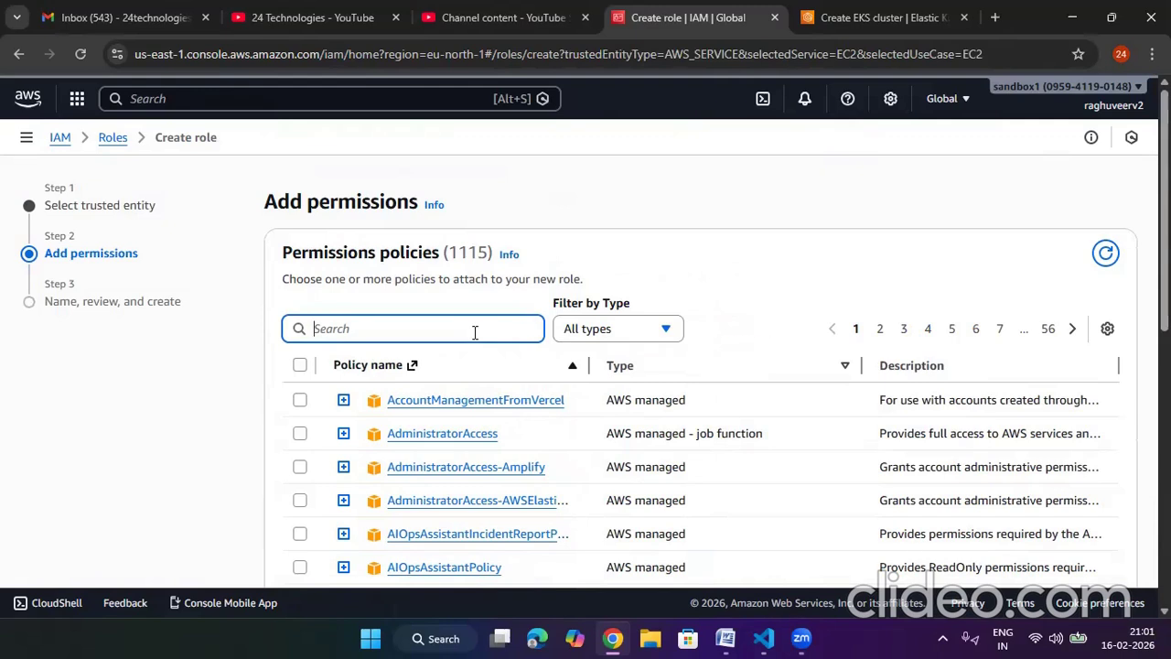
{"action": "type", "text": "eks"}
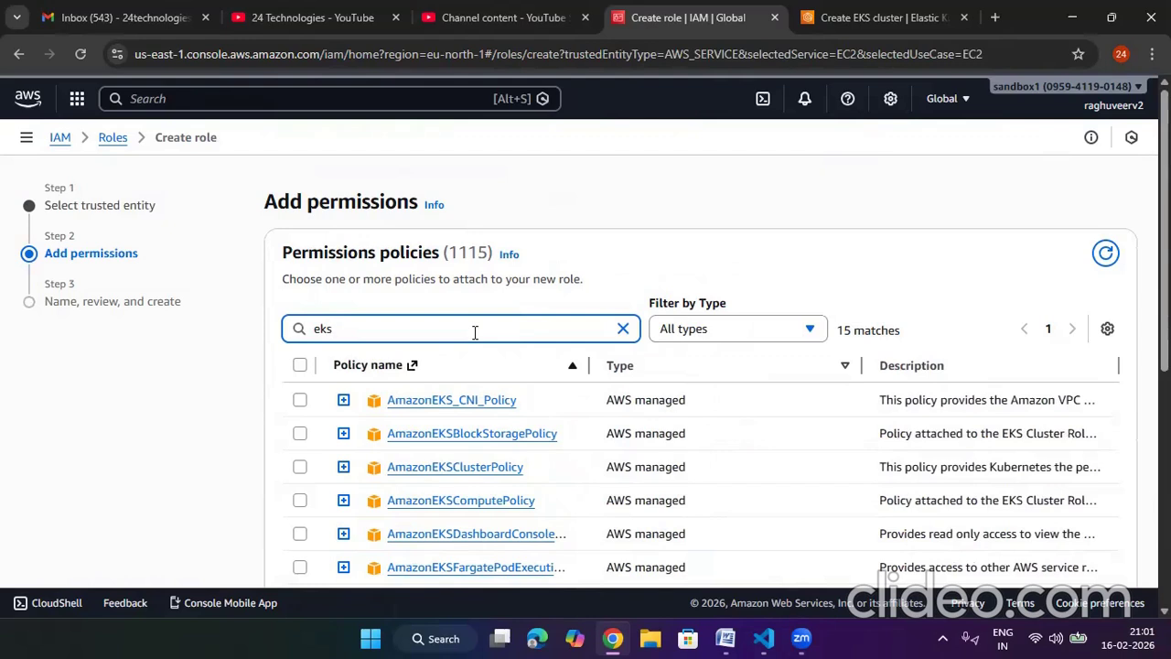
{"action": "type", "text": "con"}
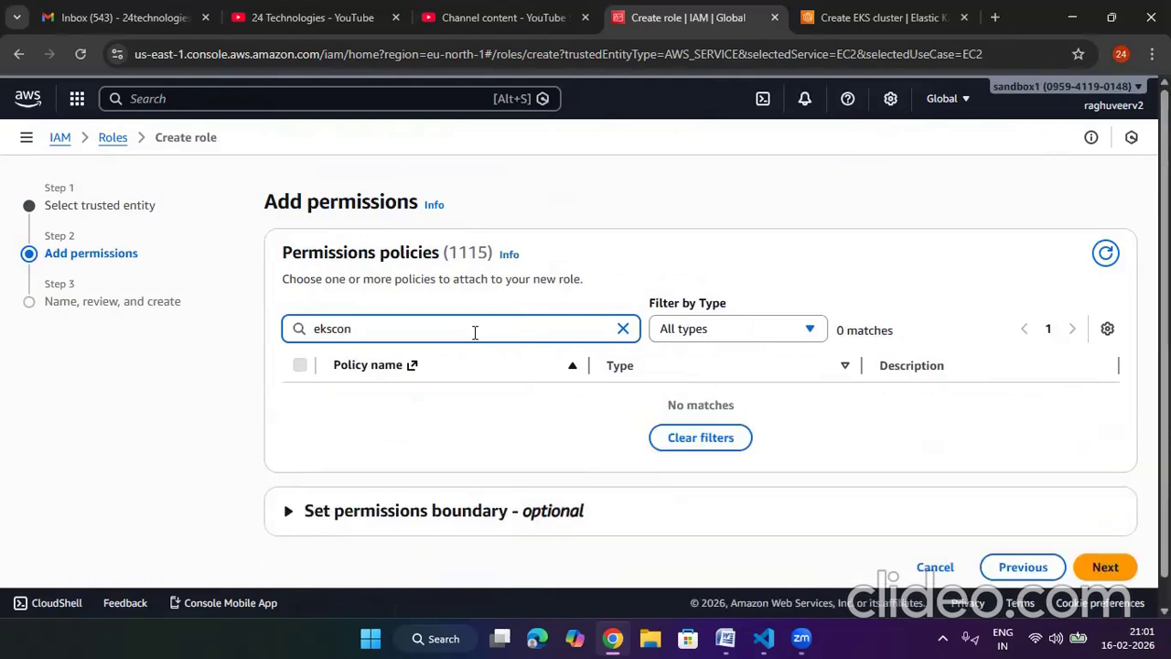
{"action": "key", "text": "BackSpace"}
{"action": "key", "text": "BackSpace"}
{"action": "key", "text": "BackSpace"}
{"action": "type", "text": "c"}
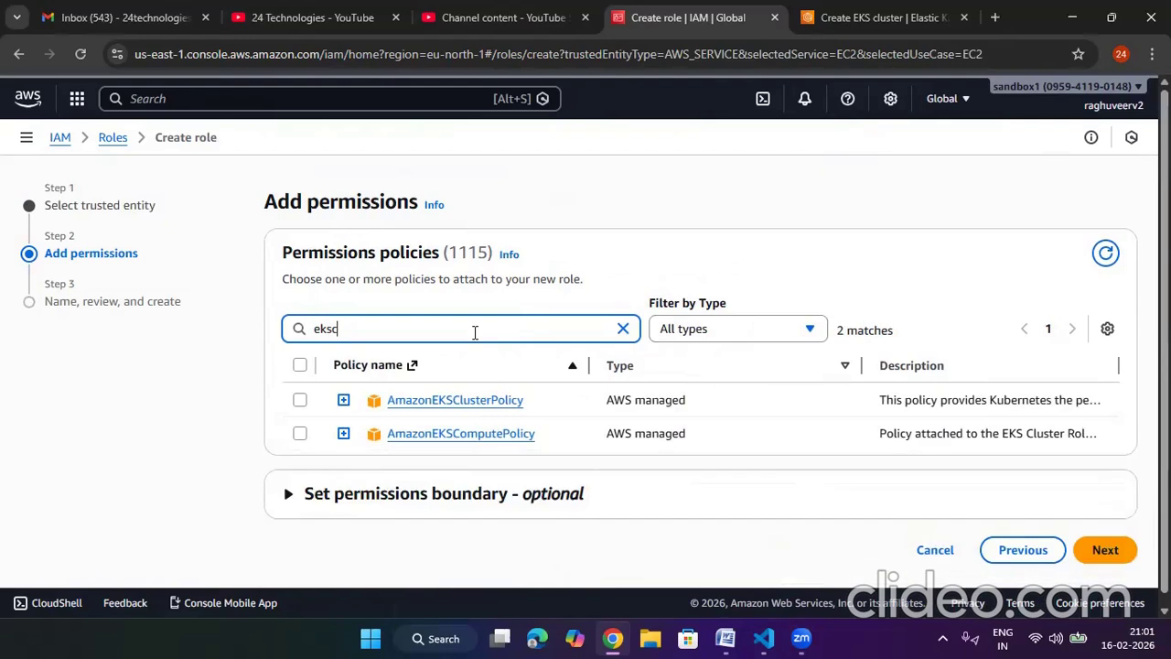
{"action": "type", "text": "on"}
{"action": "key", "text": "BackSpace"}
{"action": "key", "text": "BackSpace"}
{"action": "key", "text": "BackSpace"}
{"action": "key", "text": "BackSpace"}
{"action": "key", "text": "BackSpace"}
{"action": "key", "text": "BackSpace"}
Step: Filter the permissions policies by "ec2con" and select AmazonEC2ContainerRegistryReadOnly for the new role
{"action": "type", "text": "ec3con"}
{"action": "key", "text": "BackSpace"}
{"action": "key", "text": "BackSpace"}
{"action": "key", "text": "BackSpace"}
{"action": "key", "text": "BackSpace"}
{"action": "type", "text": "2con"}
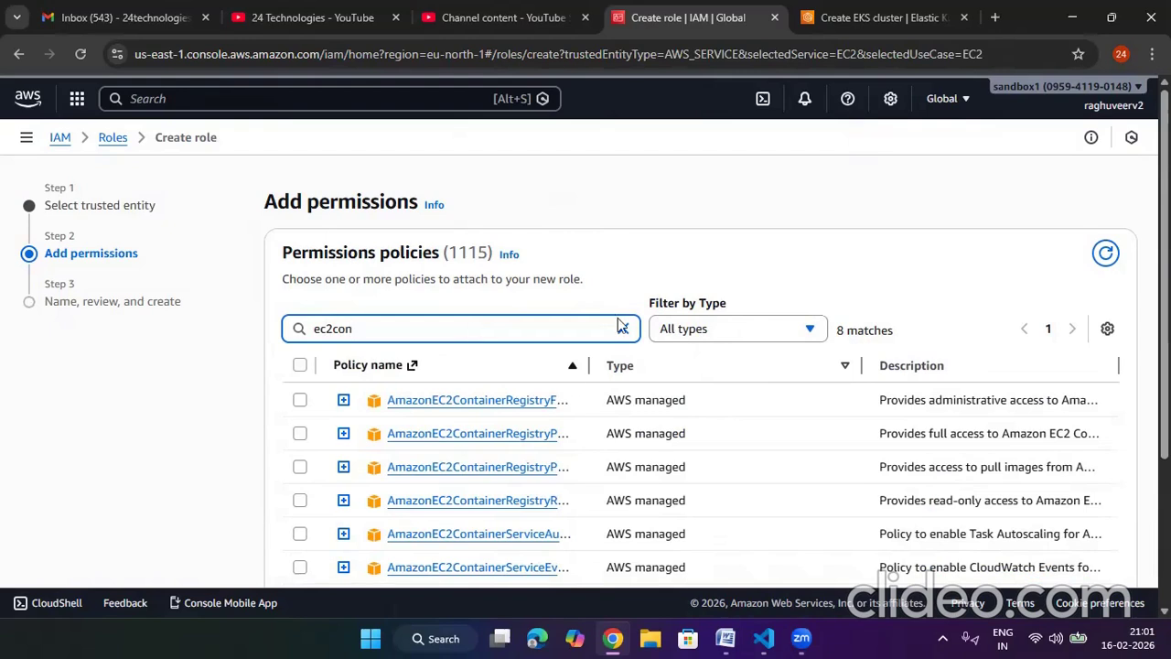
{"action": "left_click_drag", "start_coordinate": [589, 365], "coordinate": [682, 365]}
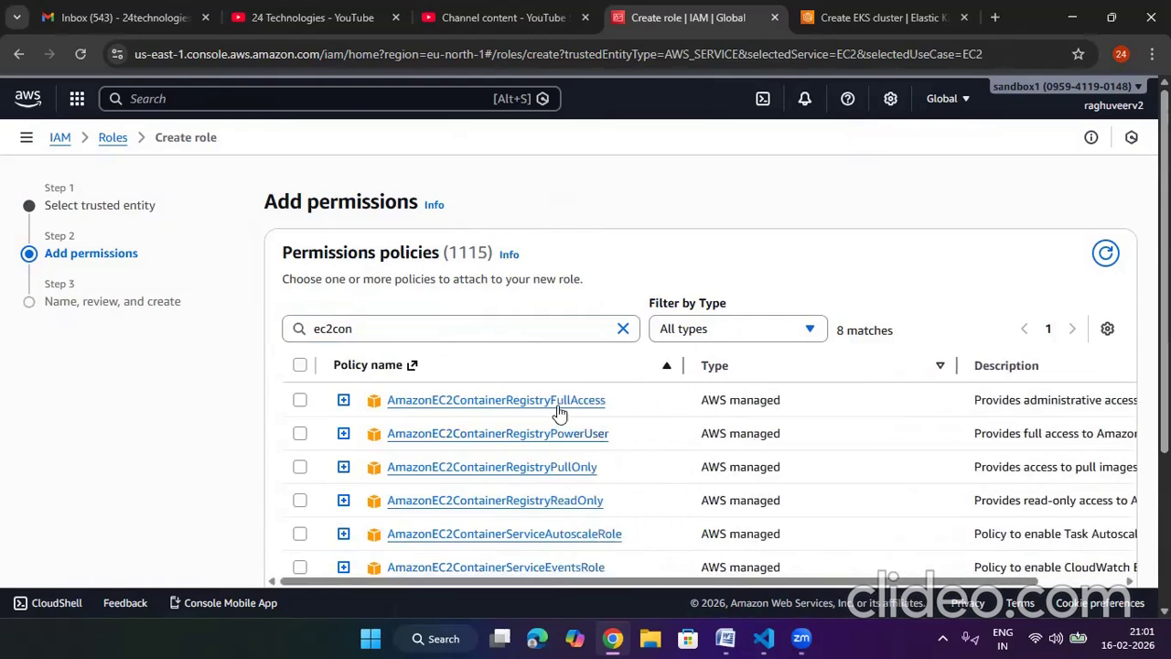
{"action": "left_click", "coordinate": [299, 499]}
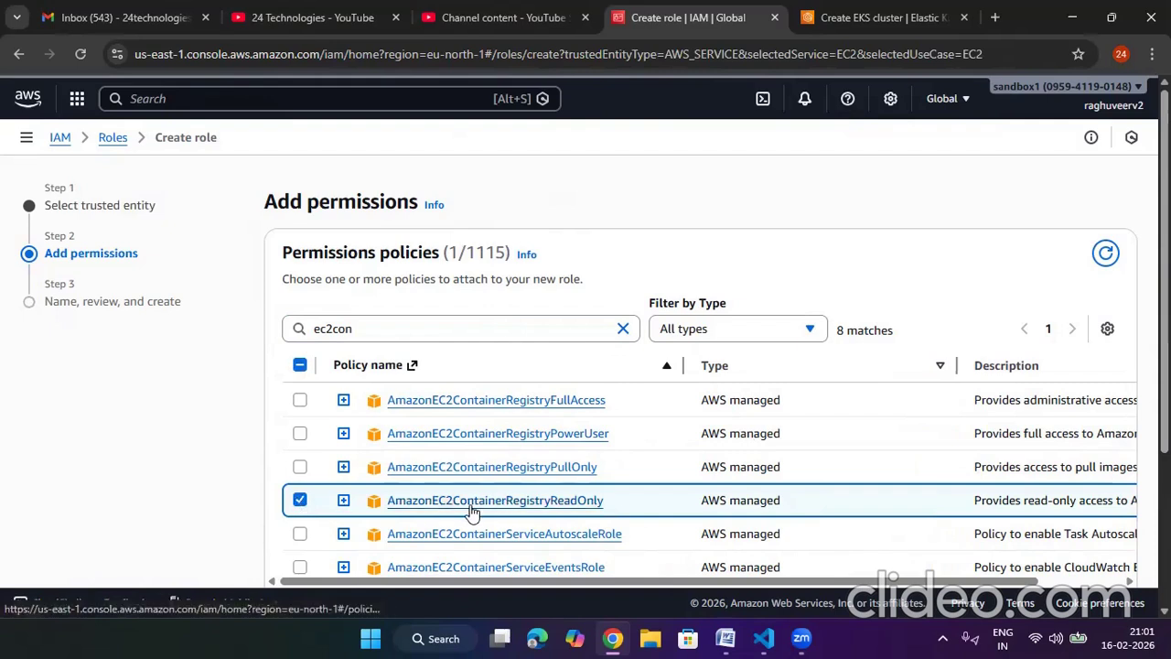
Step: Filter the policies by "ekswor", add AmazonEKSWorkerNodePolicy to the selection and continue to the role review
{"action": "left_click_drag", "start_coordinate": [366, 331], "coordinate": [260, 337]}
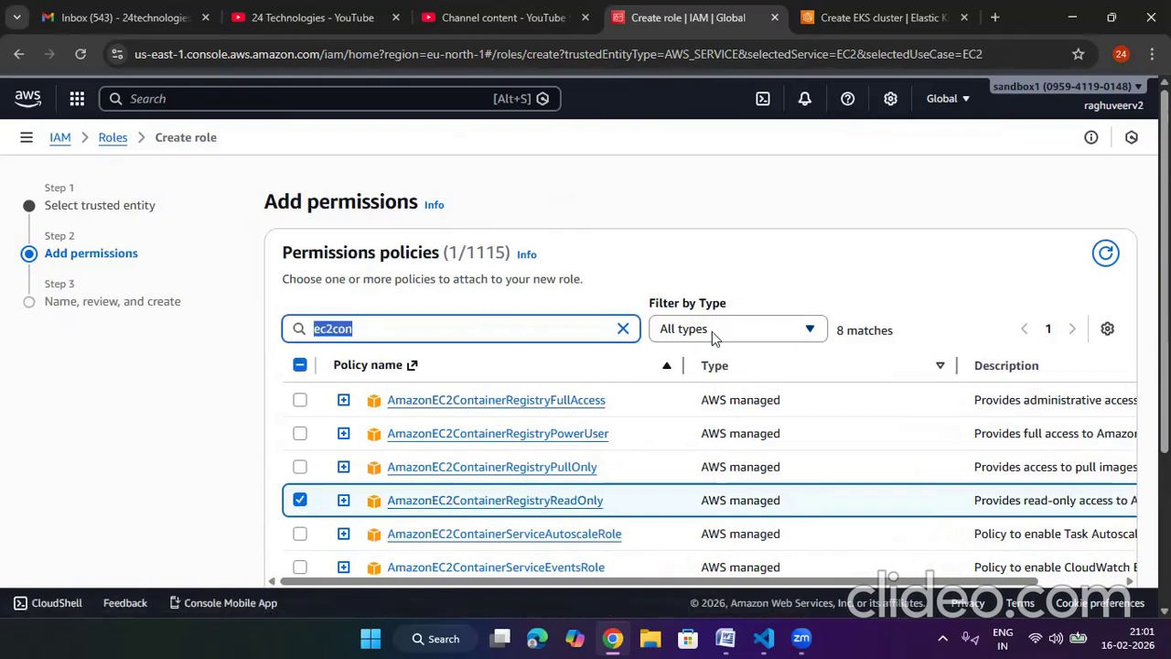
{"action": "key", "text": "BackSpace"}
{"action": "type", "text": "ekswor"}
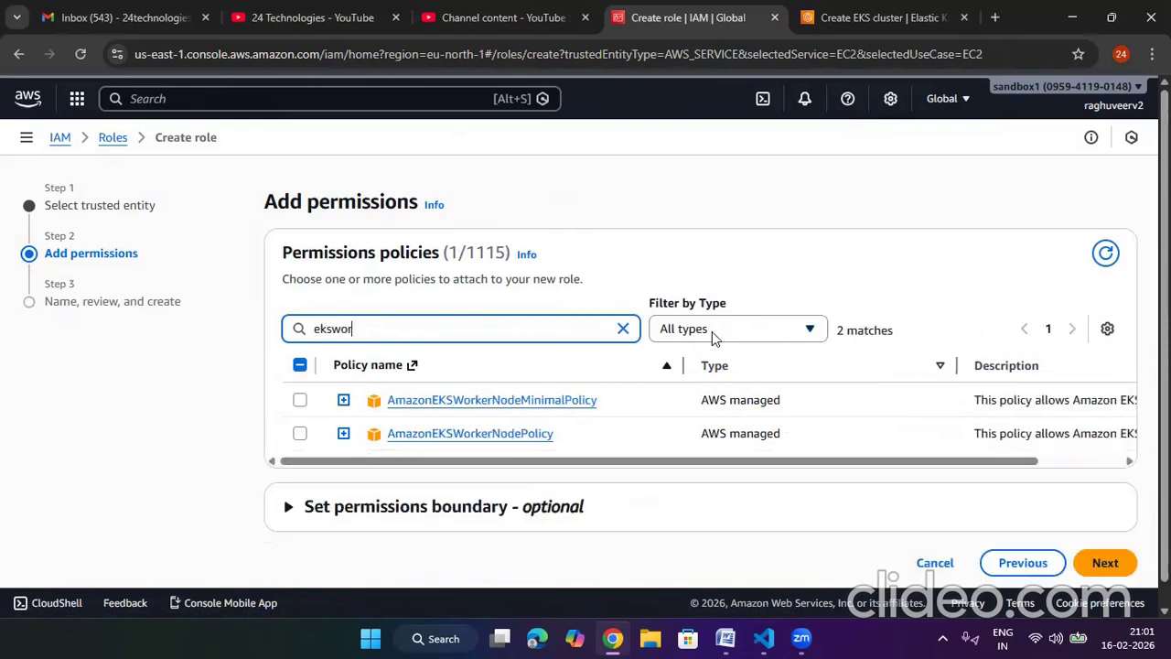
{"action": "left_click", "coordinate": [301, 436]}
{"action": "scroll", "coordinate": [616, 449], "scroll_direction": "down", "scroll_amount": 1}
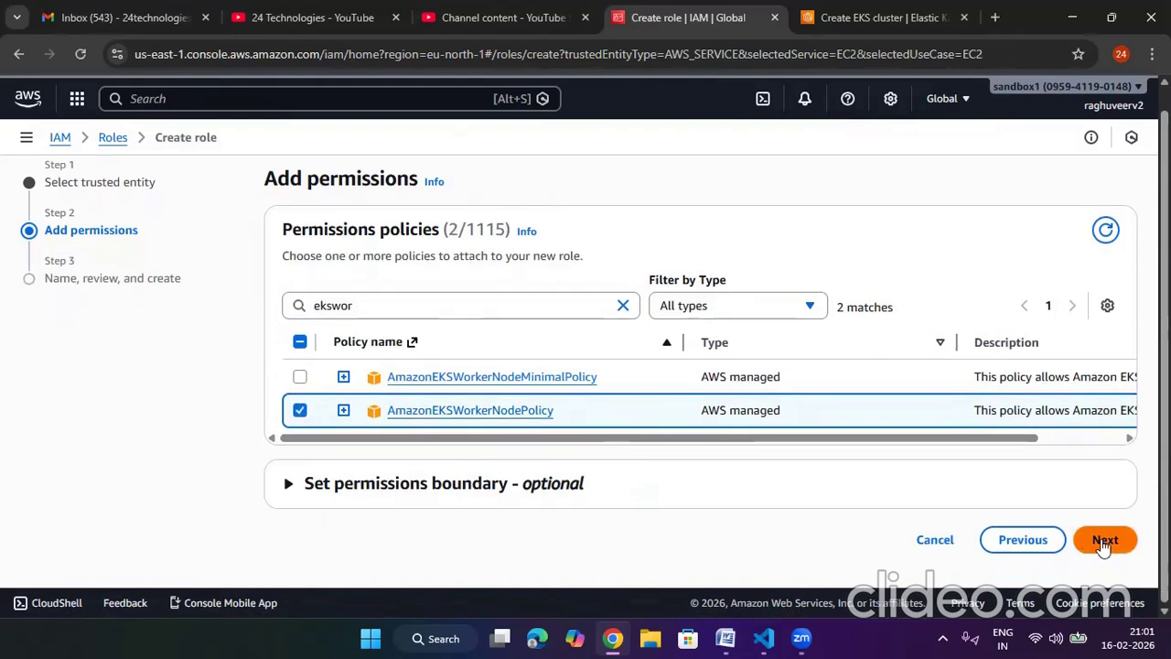
{"action": "left_click", "coordinate": [1104, 540]}
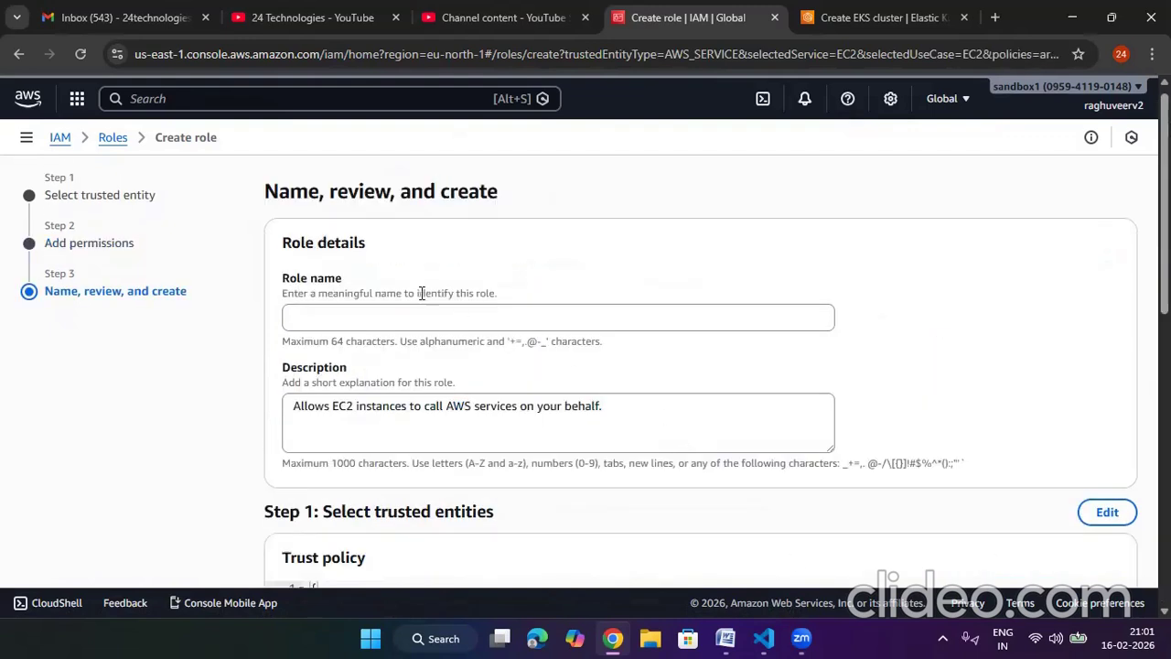
Step: Name the new role workernode-eks
{"action": "left_click", "coordinate": [391, 321]}
{"action": "type", "text": "node"}
{"action": "key", "text": "BackSpace"}
{"action": "key", "text": "BackSpace"}
{"action": "type", "text": "wor"}
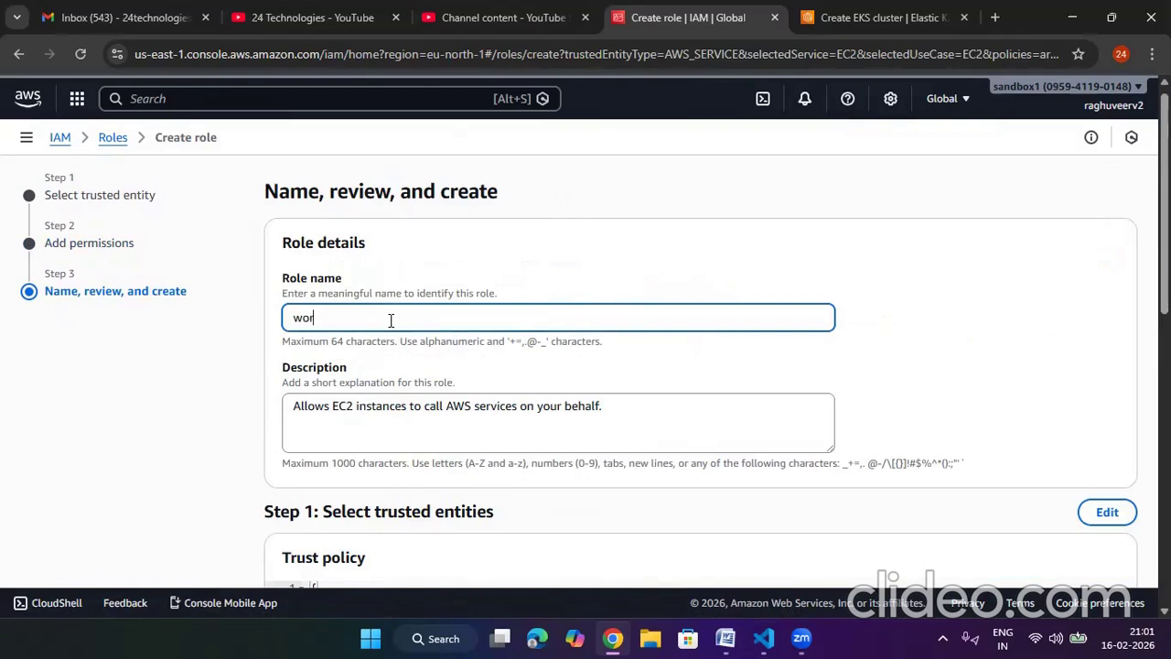
{"action": "type", "text": "kernode-eks"}
{"action": "left_click", "coordinate": [919, 364]}
Step: Review the role's trust policy and attached permissions, and create the role without tags
{"action": "scroll", "coordinate": [915, 365], "scroll_direction": "down", "scroll_amount": 2}
{"action": "scroll", "coordinate": [566, 452], "scroll_direction": "down", "scroll_amount": 1}
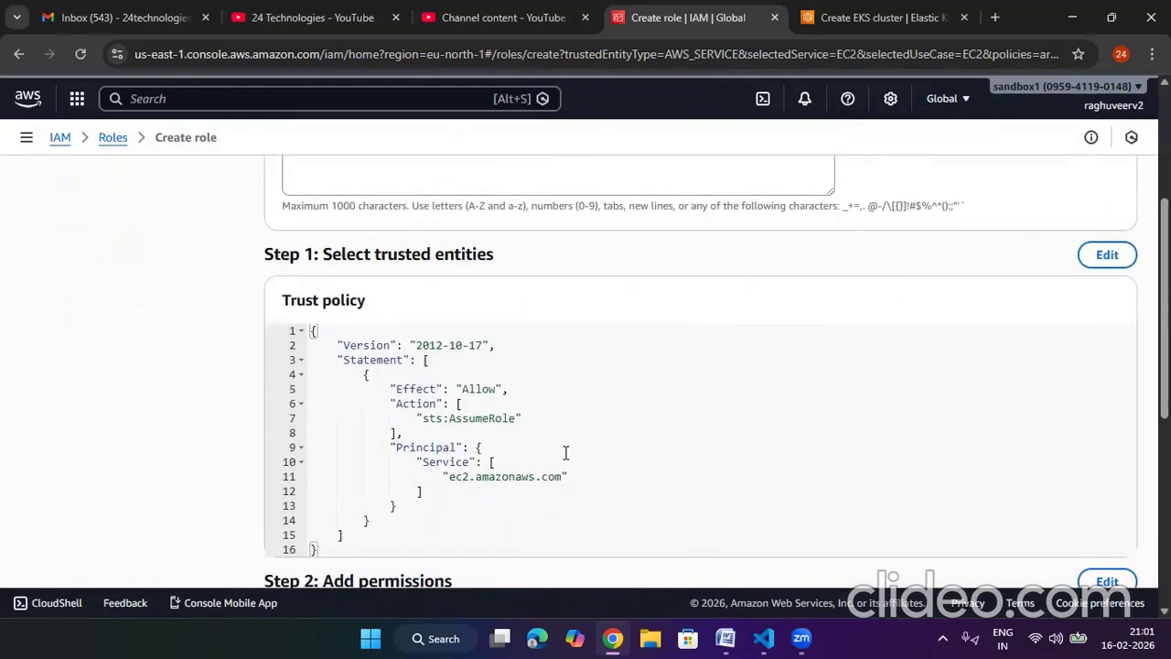
{"action": "scroll", "coordinate": [561, 454], "scroll_direction": "up", "scroll_amount": 3}
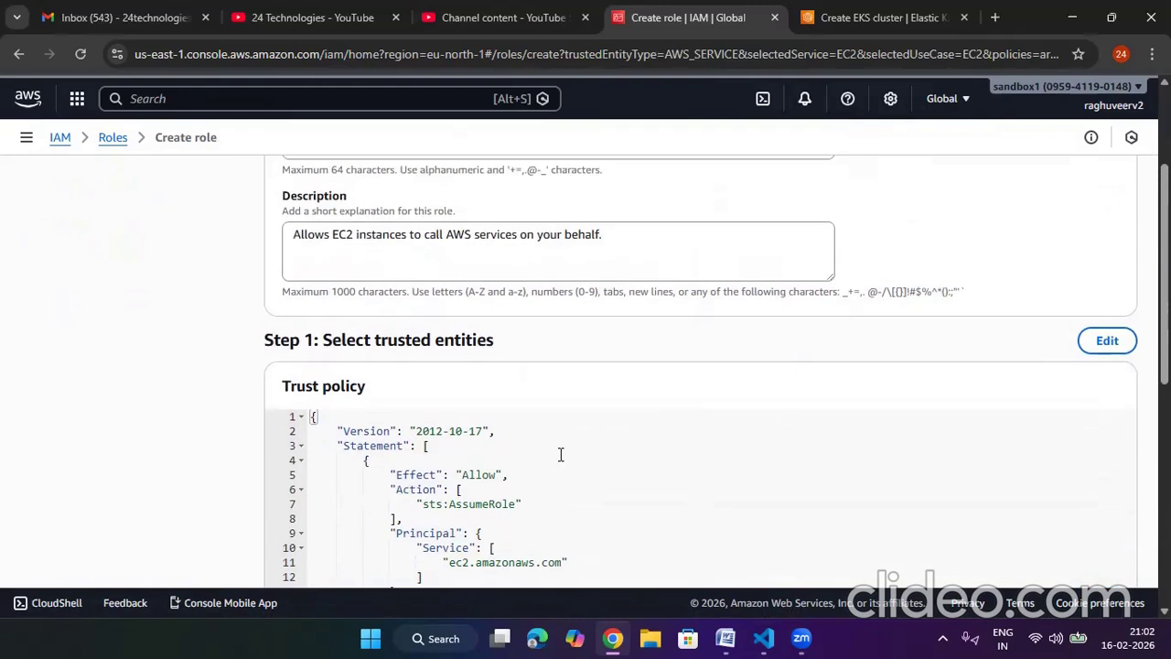
{"action": "scroll", "coordinate": [574, 458], "scroll_direction": "down", "scroll_amount": 7}
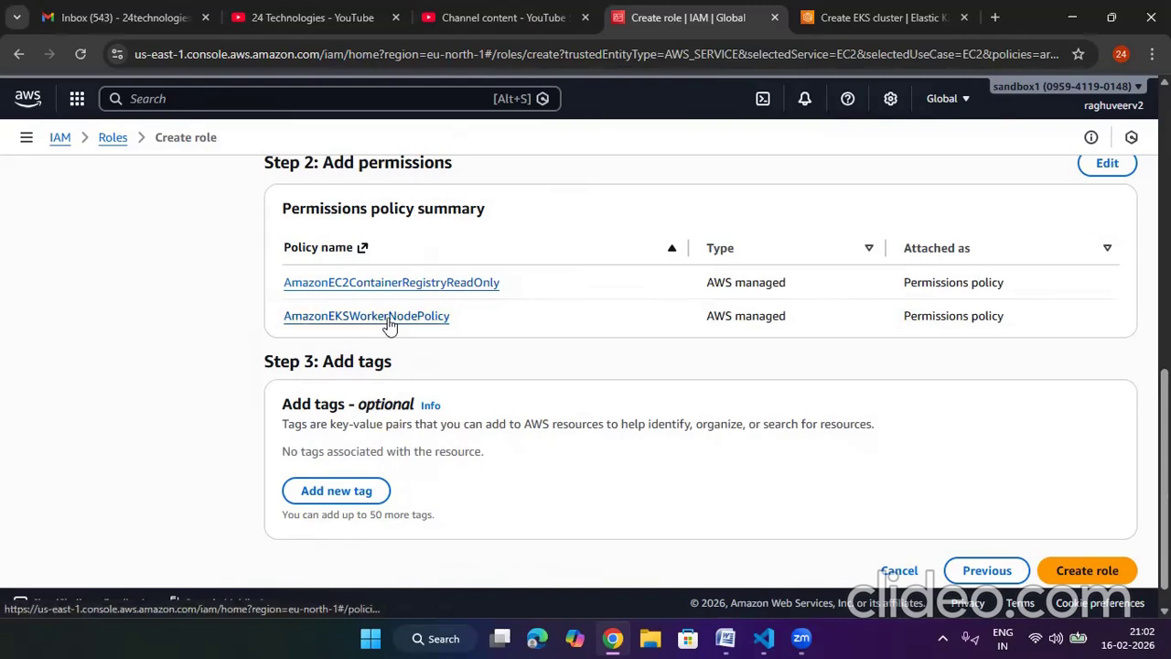
{"action": "scroll", "coordinate": [732, 406], "scroll_direction": "down", "scroll_amount": 1}
{"action": "left_click", "coordinate": [1067, 538]}
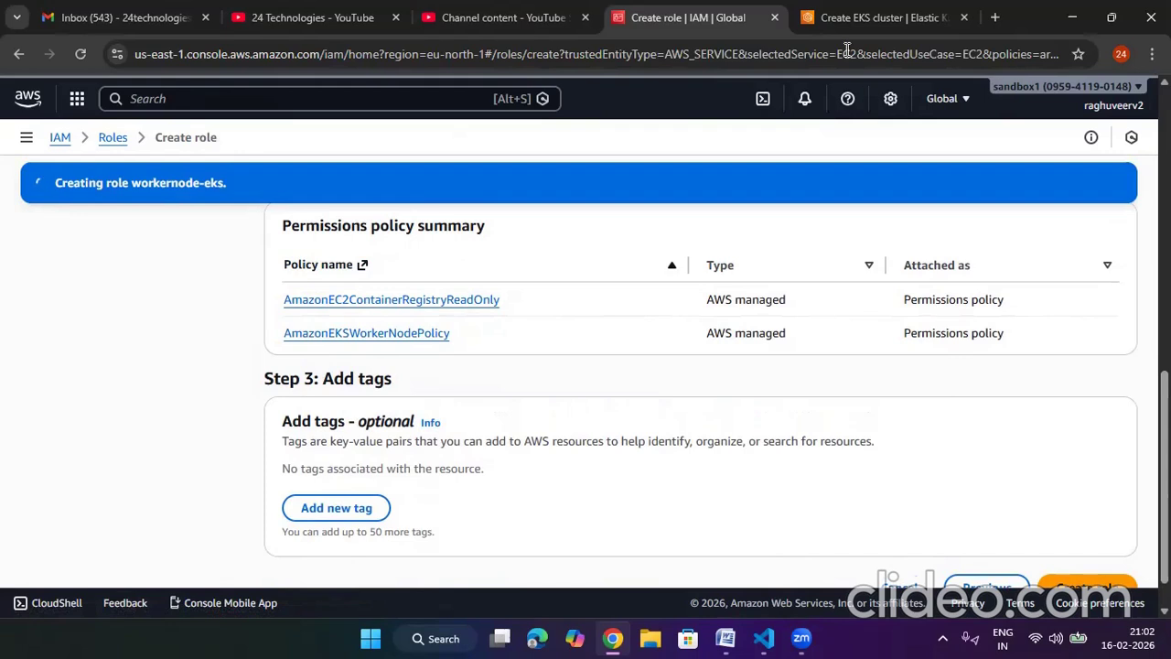
Step: Return to the EKS cluster creation page and assign workernode-eks as the Node IAM role
{"action": "left_click", "coordinate": [828, 20]}
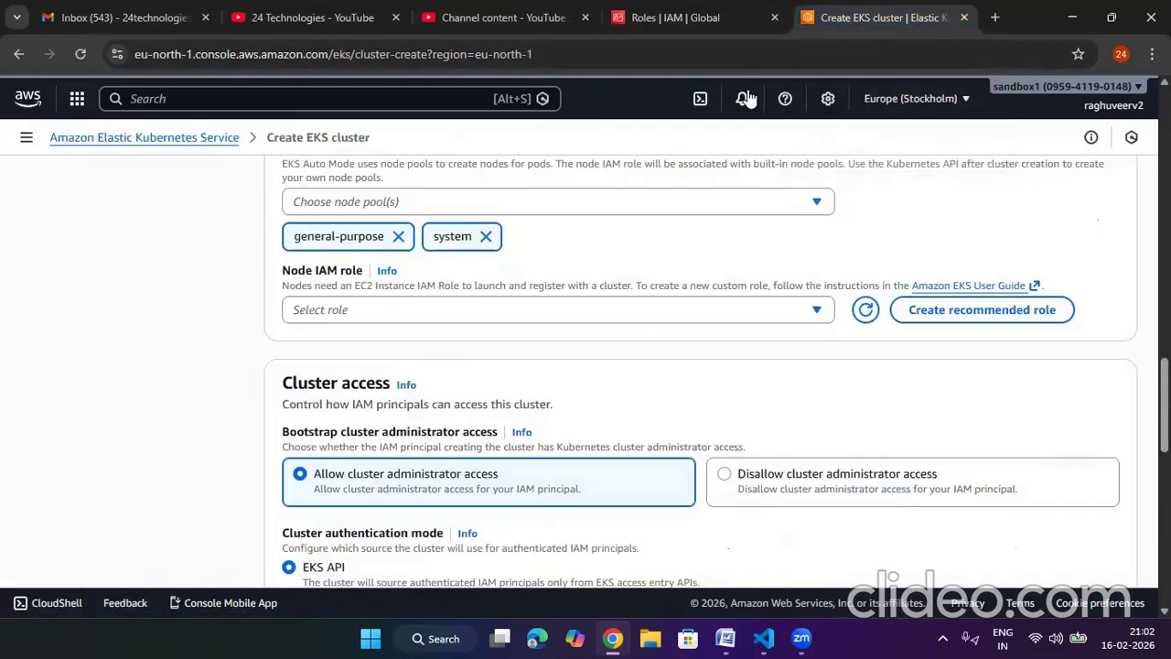
{"action": "left_click", "coordinate": [380, 309]}
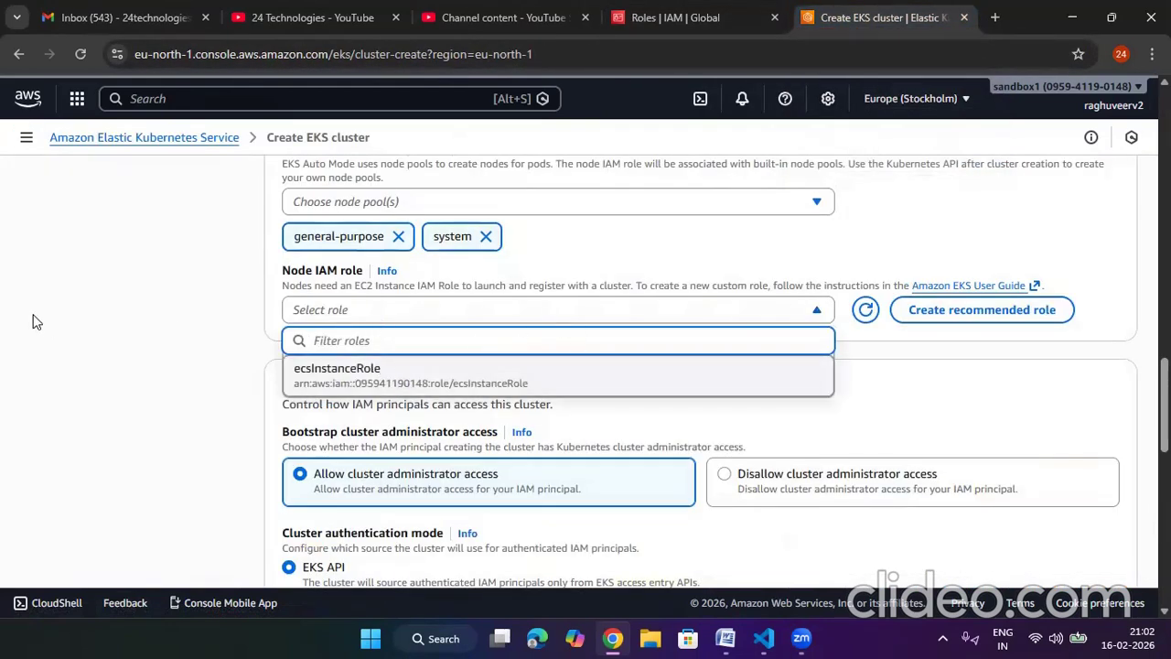
{"action": "left_click", "coordinate": [178, 330]}
{"action": "scroll", "coordinate": [865, 316], "scroll_direction": "down", "scroll_amount": 3}
{"action": "scroll", "coordinate": [627, 331], "scroll_direction": "up", "scroll_amount": 3}
{"action": "left_click", "coordinate": [523, 311]}
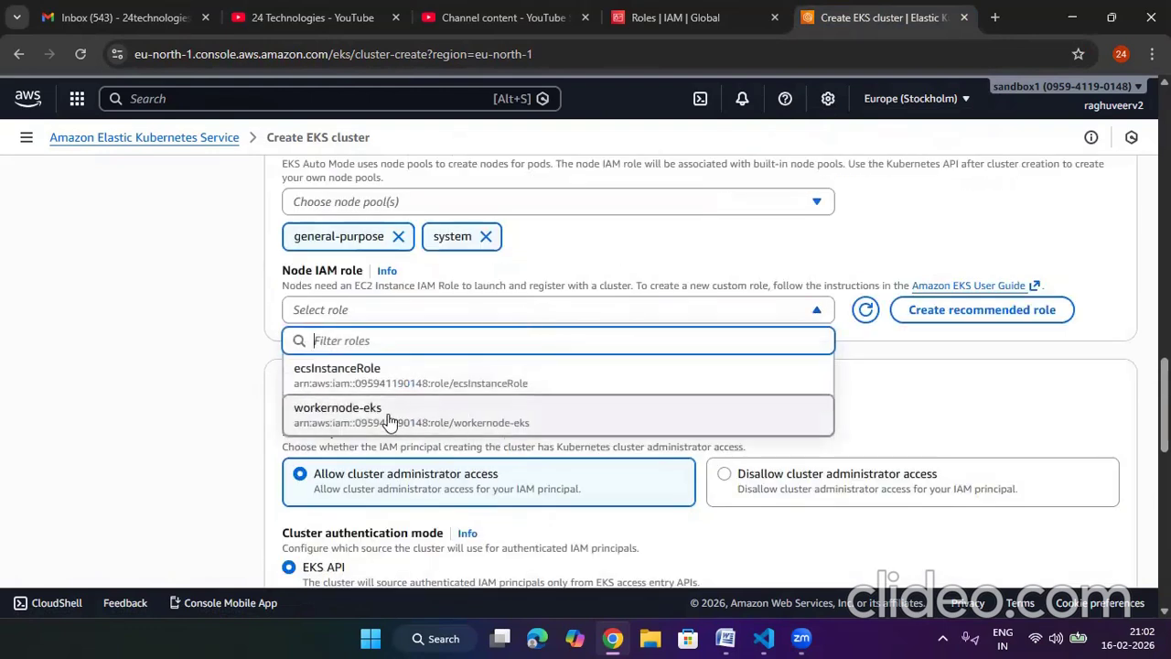
{"action": "left_click", "coordinate": [394, 421]}
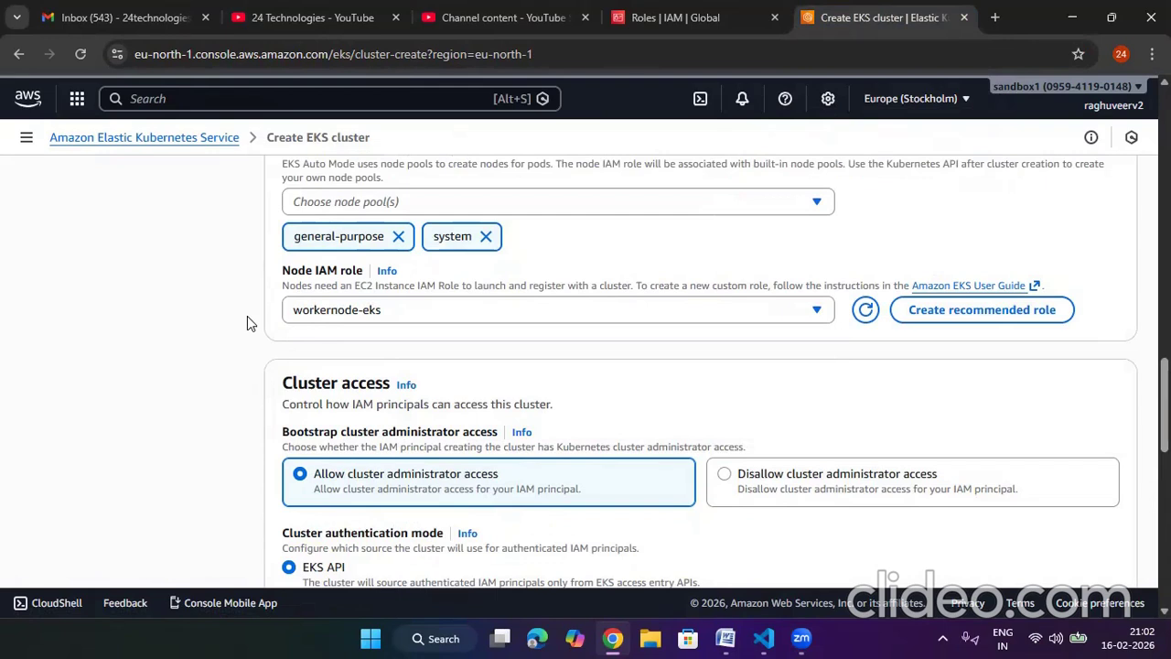
Step: Keep the default cluster access, encryption, zonal shift and deletion protection settings, and continue to the networking settings
{"action": "scroll", "coordinate": [247, 322], "scroll_direction": "down", "scroll_amount": 1}
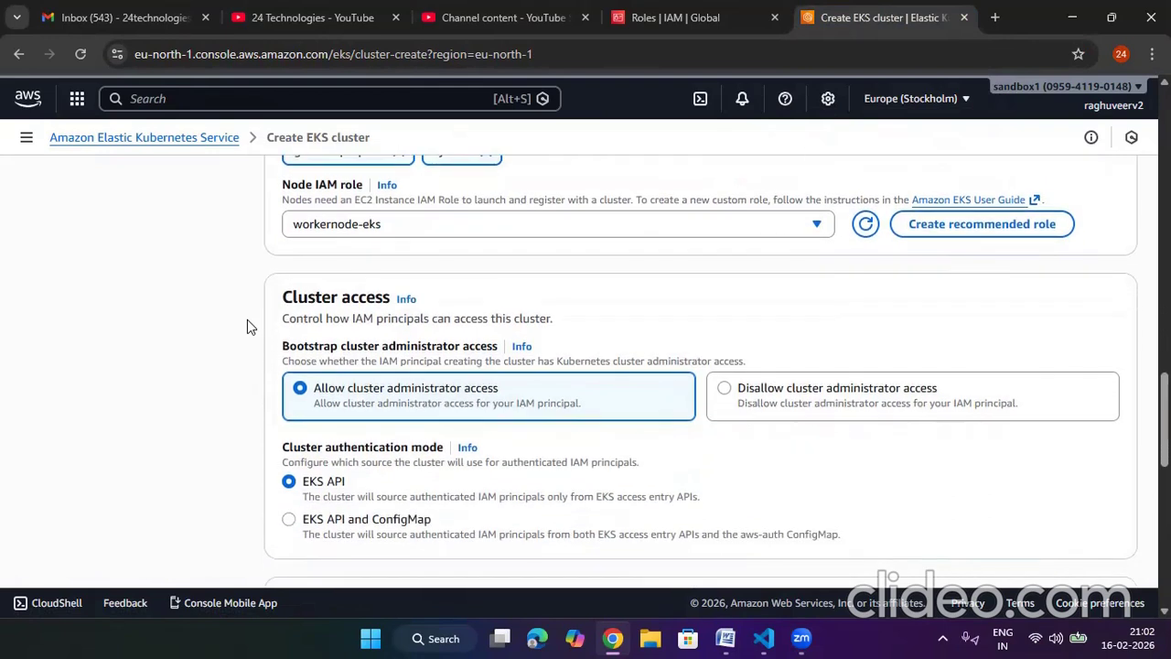
{"action": "scroll", "coordinate": [366, 359], "scroll_direction": "down", "scroll_amount": 2}
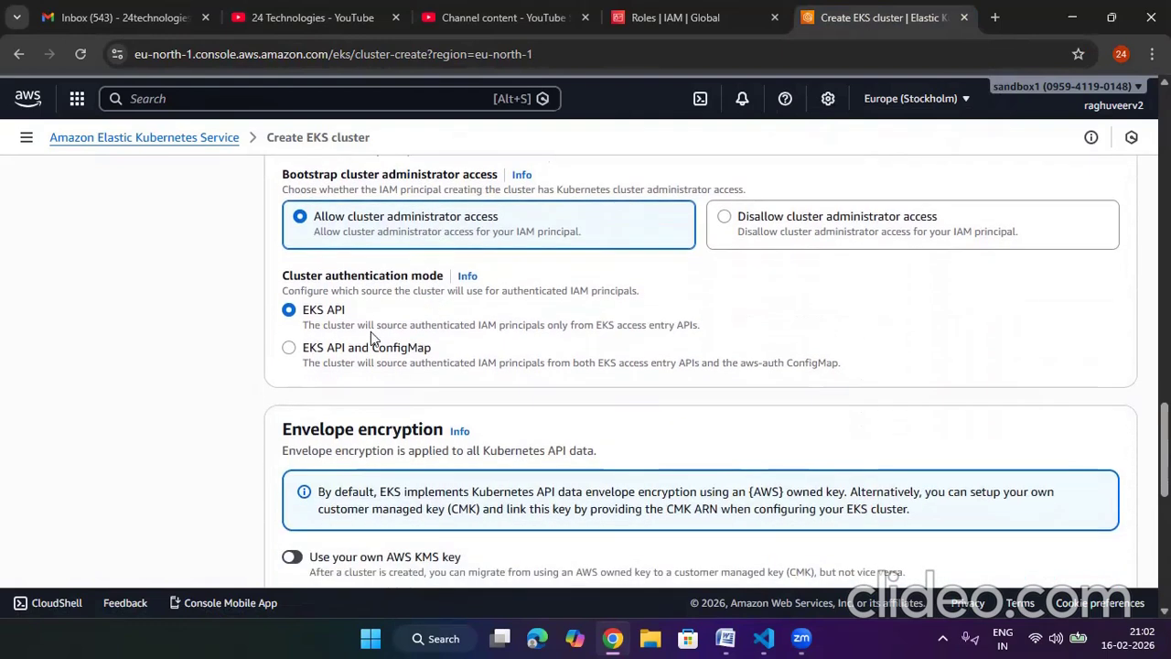
{"action": "scroll", "coordinate": [371, 331], "scroll_direction": "down", "scroll_amount": 1}
{"action": "scroll", "coordinate": [421, 308], "scroll_direction": "down", "scroll_amount": 4}
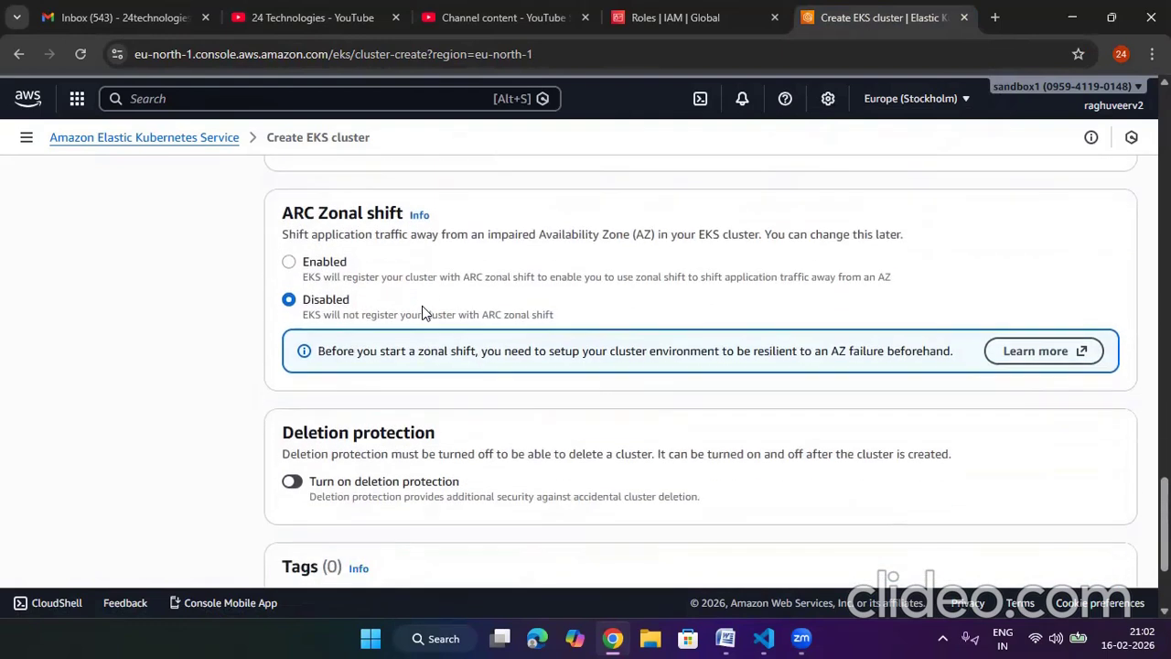
{"action": "scroll", "coordinate": [421, 380], "scroll_direction": "down", "scroll_amount": 2}
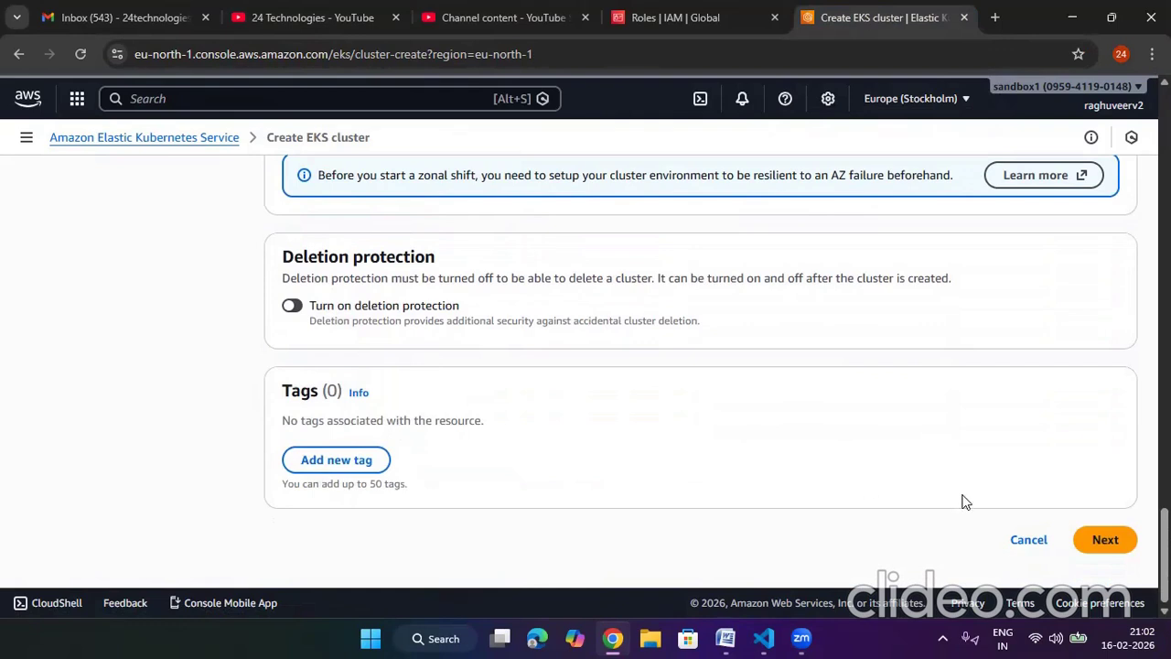
{"action": "left_click", "coordinate": [1103, 540]}
Step: Select the default VPC for the cluster and add the default VPC security group as an additional security group
{"action": "left_click", "coordinate": [464, 342]}
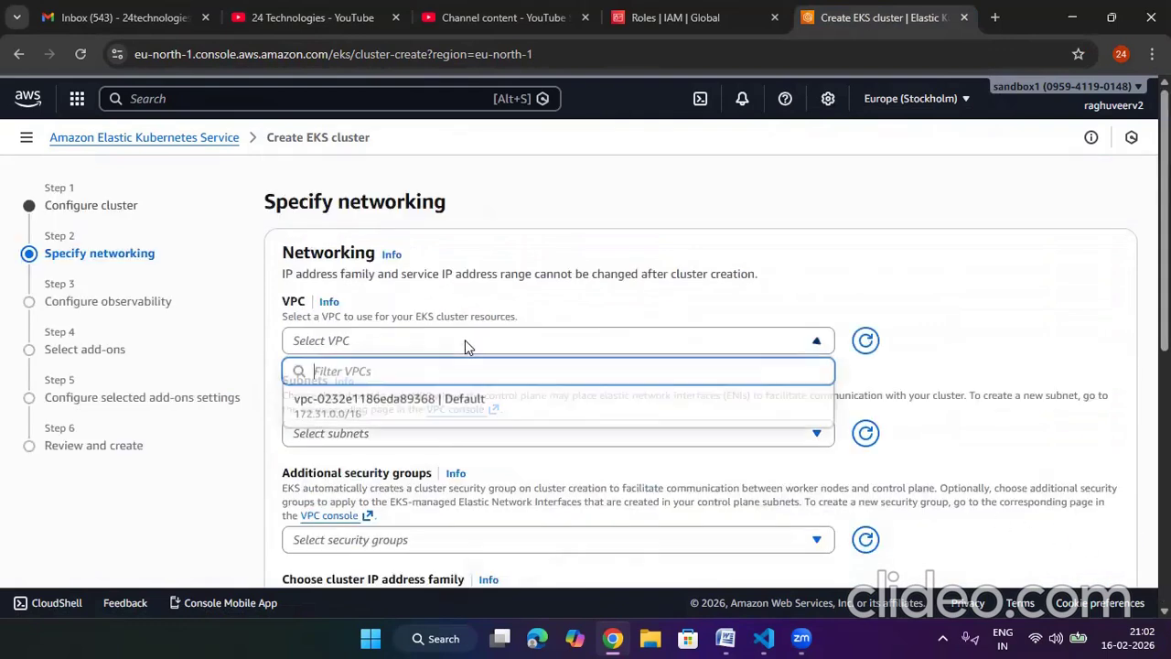
{"action": "left_click", "coordinate": [426, 403]}
{"action": "scroll", "coordinate": [861, 371], "scroll_direction": "down", "scroll_amount": 1}
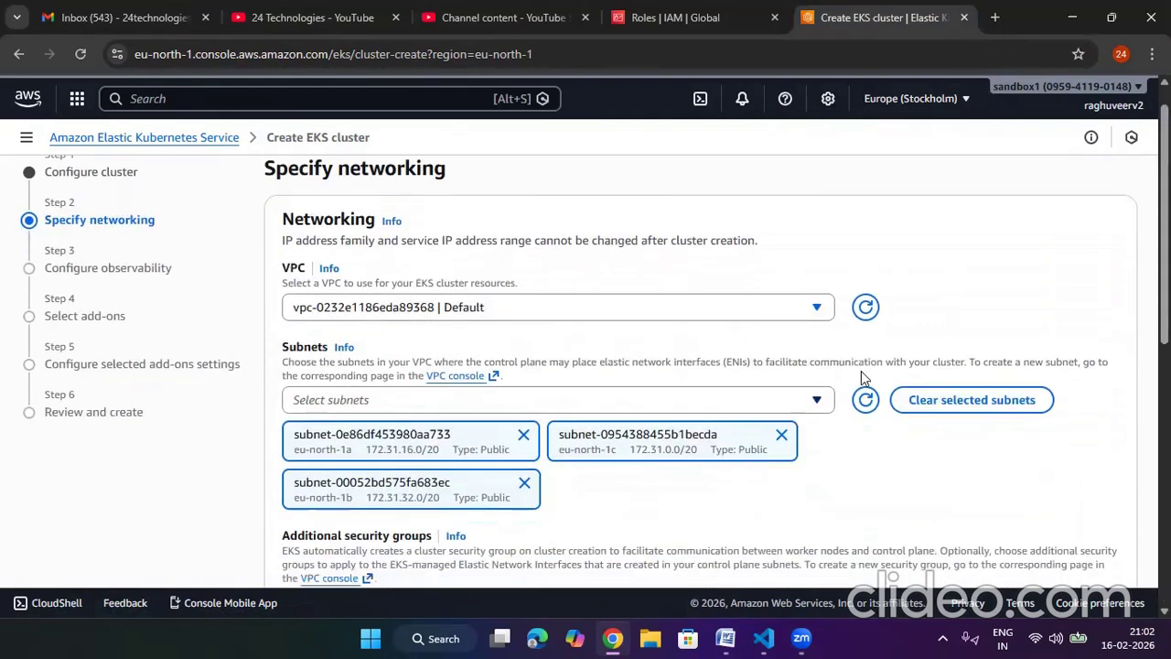
{"action": "scroll", "coordinate": [861, 371], "scroll_direction": "down", "scroll_amount": 2}
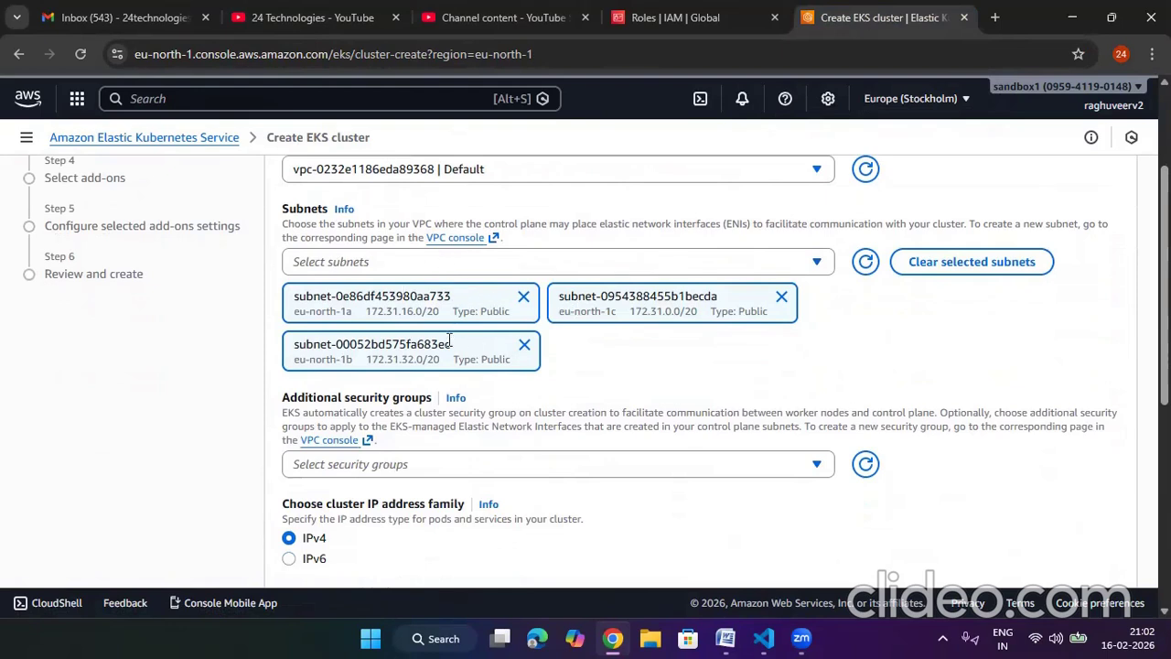
{"action": "left_click", "coordinate": [436, 471]}
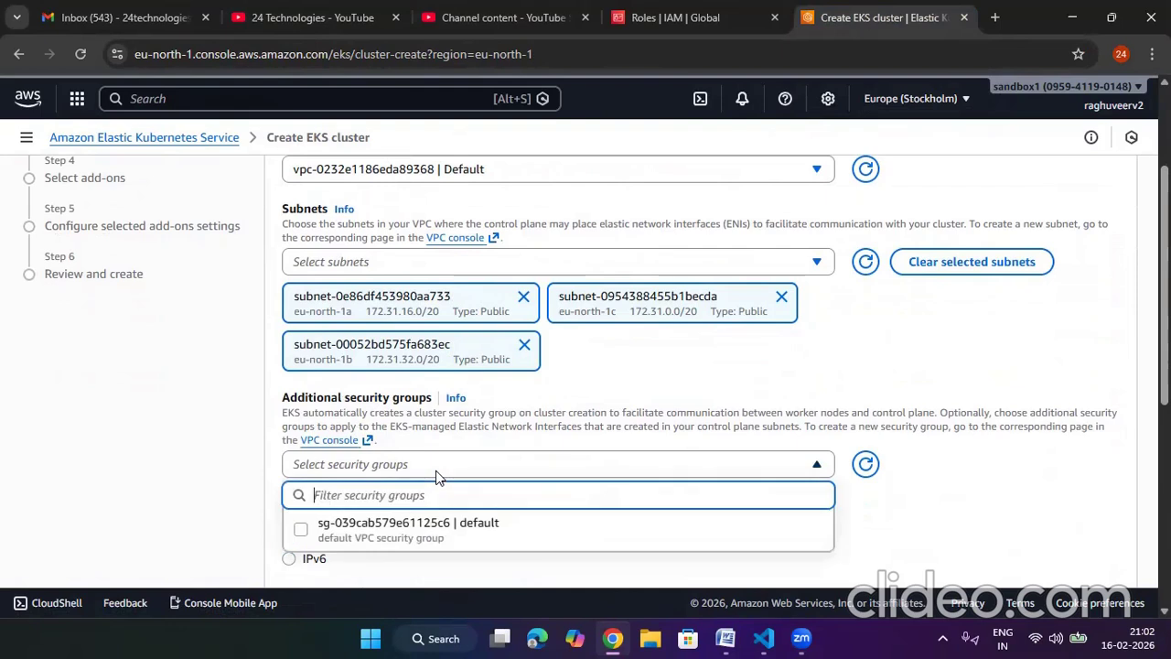
{"action": "left_click", "coordinate": [244, 464]}
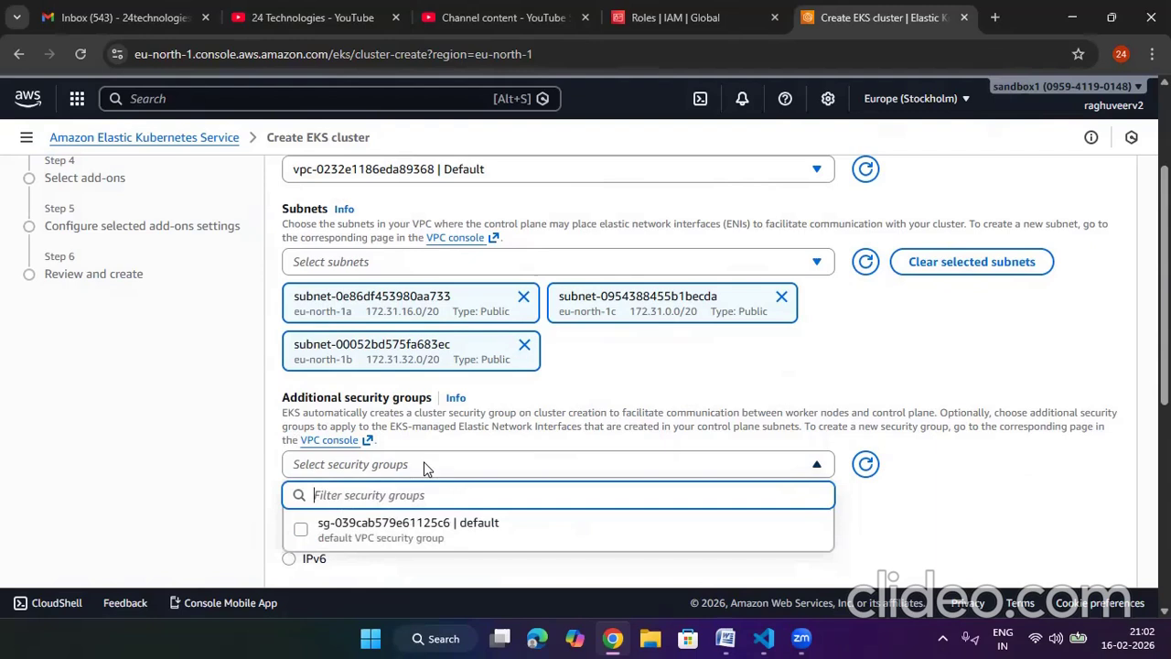
{"action": "left_click", "coordinate": [417, 525]}
{"action": "left_click", "coordinate": [177, 450]}
Step: Keep the IPv4 address family and public and private endpoint access, and continue to the observability settings
{"action": "scroll", "coordinate": [386, 448], "scroll_direction": "down", "scroll_amount": 1}
{"action": "scroll", "coordinate": [386, 455], "scroll_direction": "down", "scroll_amount": 3}
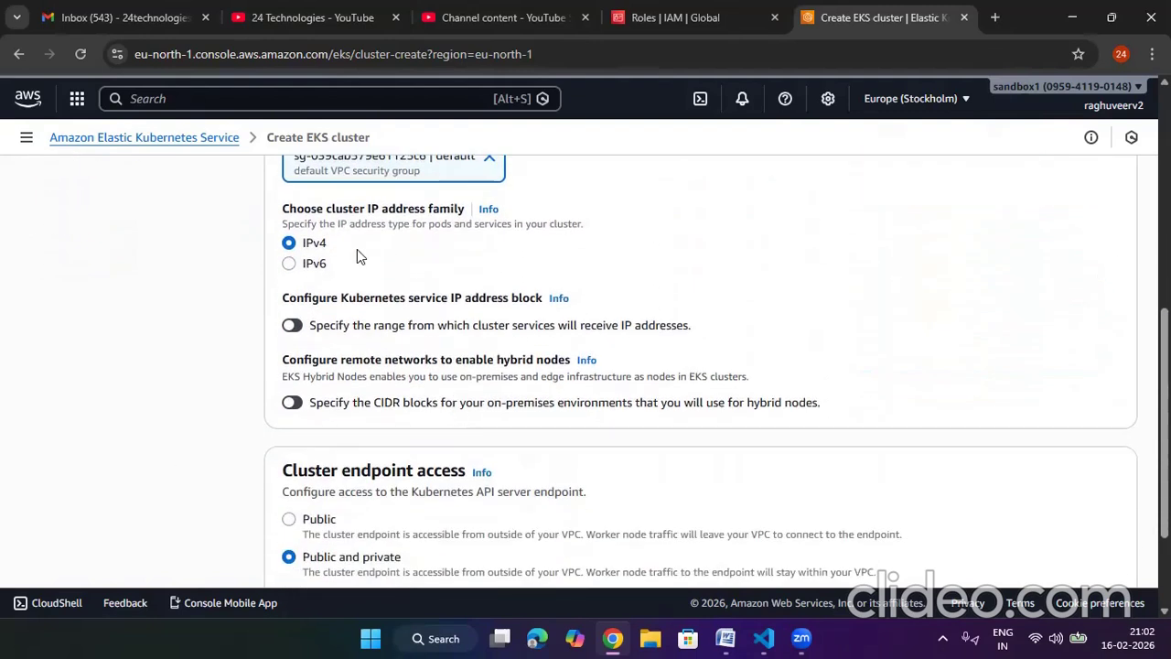
{"action": "scroll", "coordinate": [387, 354], "scroll_direction": "down", "scroll_amount": 2}
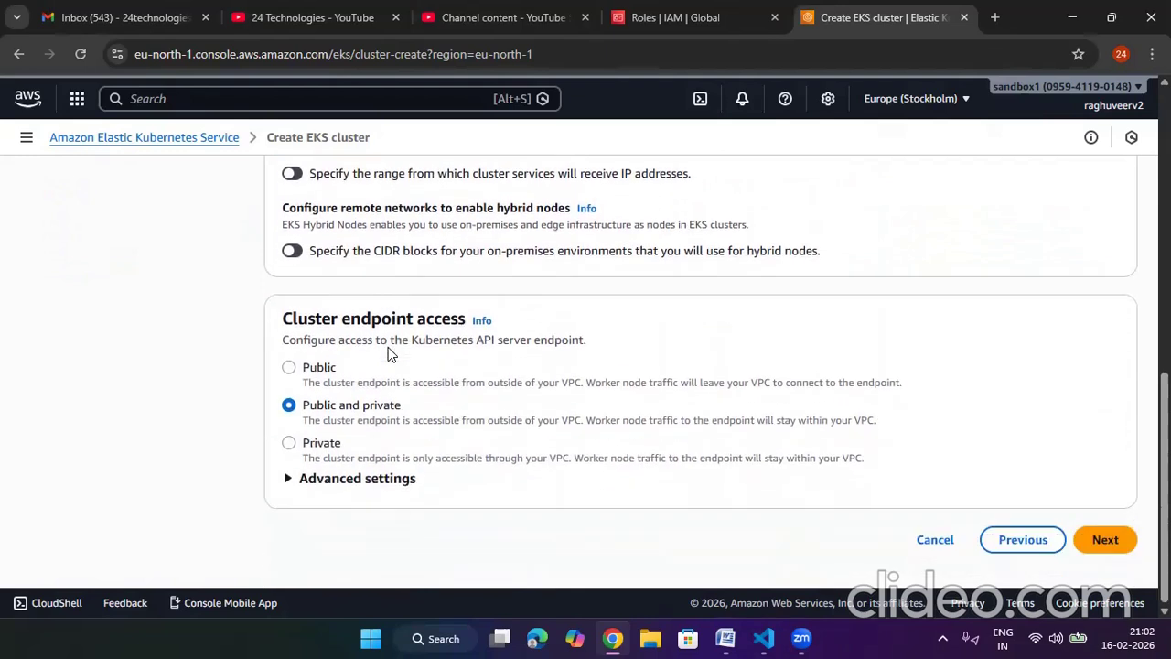
{"action": "left_click", "coordinate": [1114, 538]}
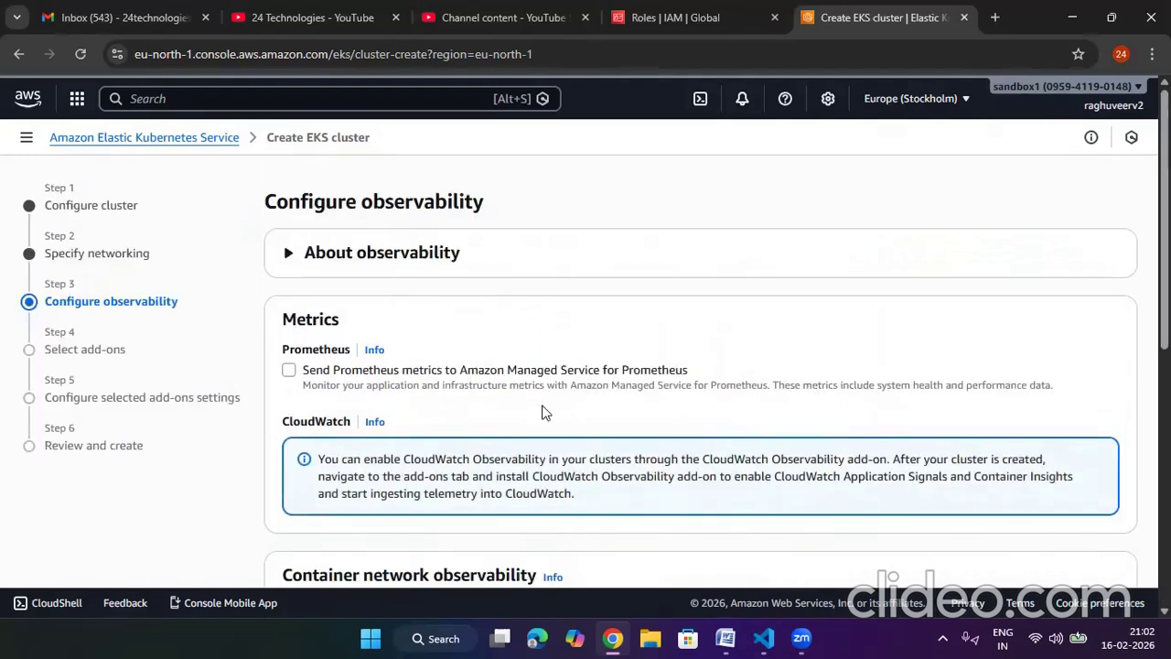
Step: Leave Prometheus metrics, network monitoring and all control plane logs disabled, and continue to the add-on selection
{"action": "scroll", "coordinate": [393, 370], "scroll_direction": "down", "scroll_amount": 4}
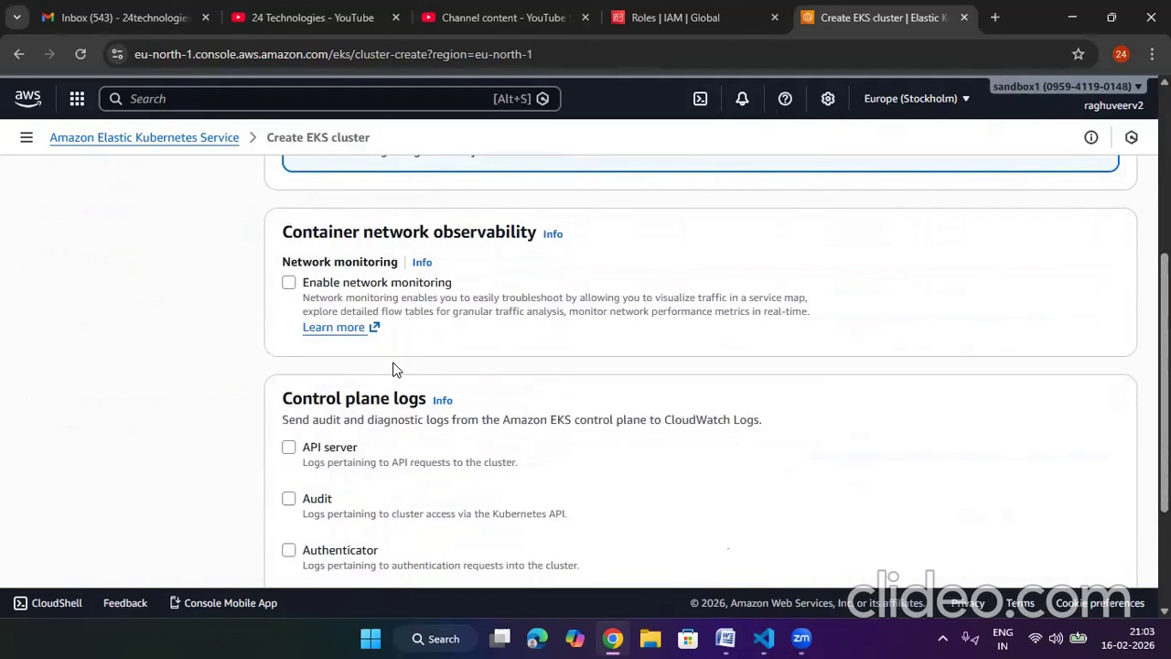
{"action": "scroll", "coordinate": [359, 280], "scroll_direction": "down", "scroll_amount": 1}
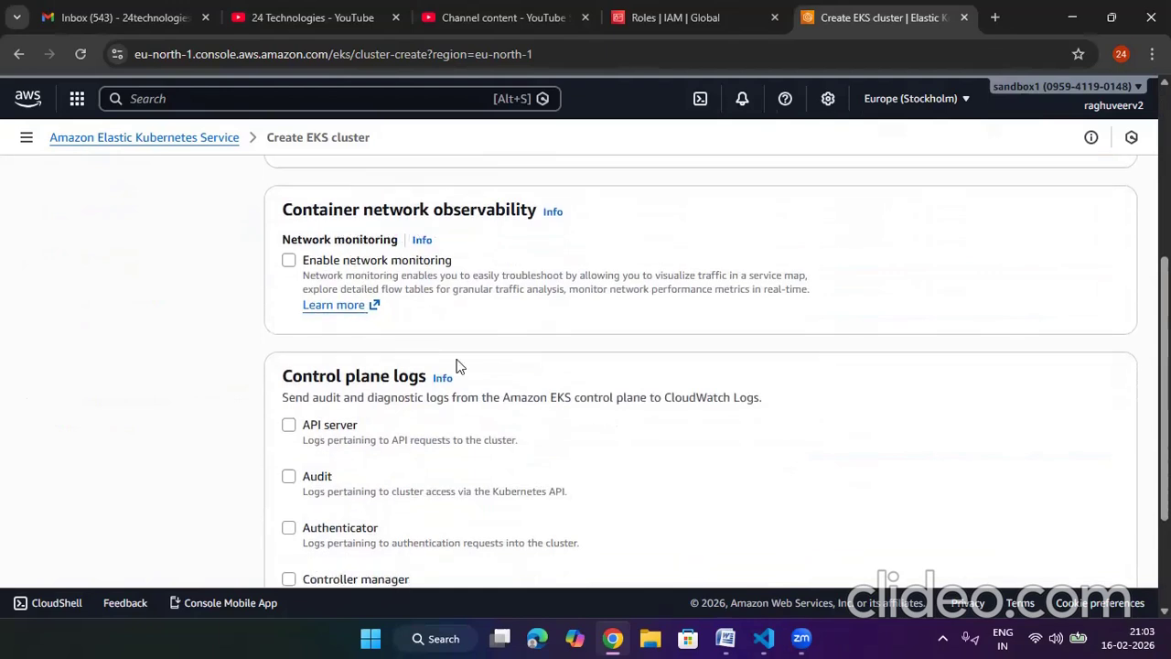
{"action": "scroll", "coordinate": [421, 361], "scroll_direction": "down", "scroll_amount": 2}
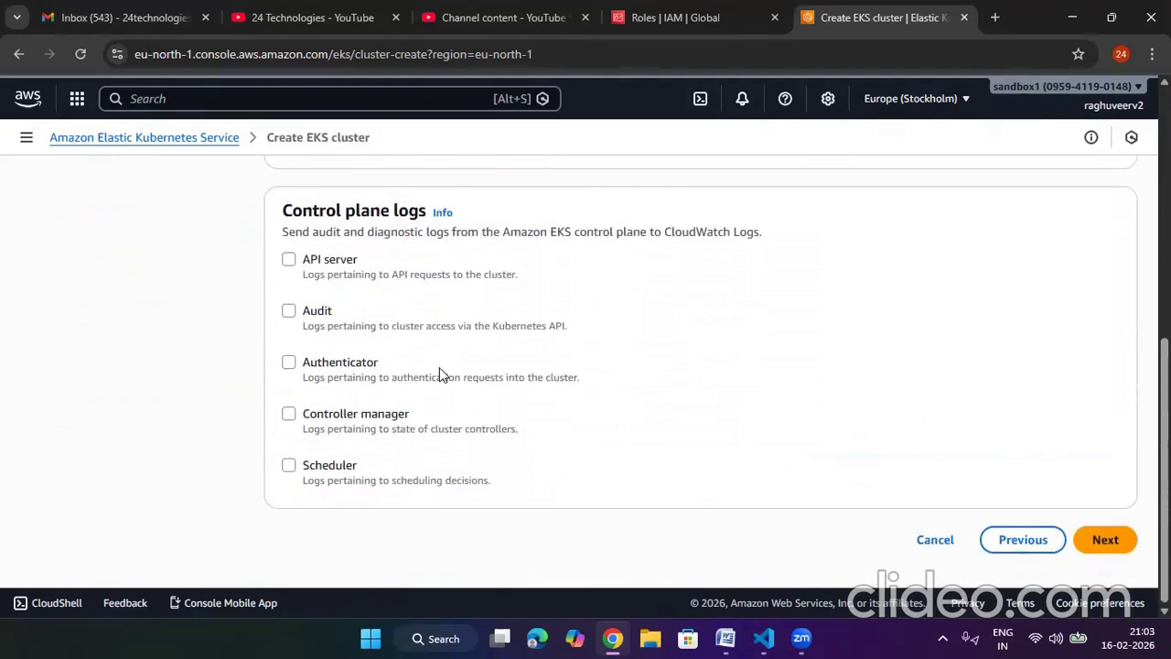
{"action": "left_click", "coordinate": [1098, 546]}
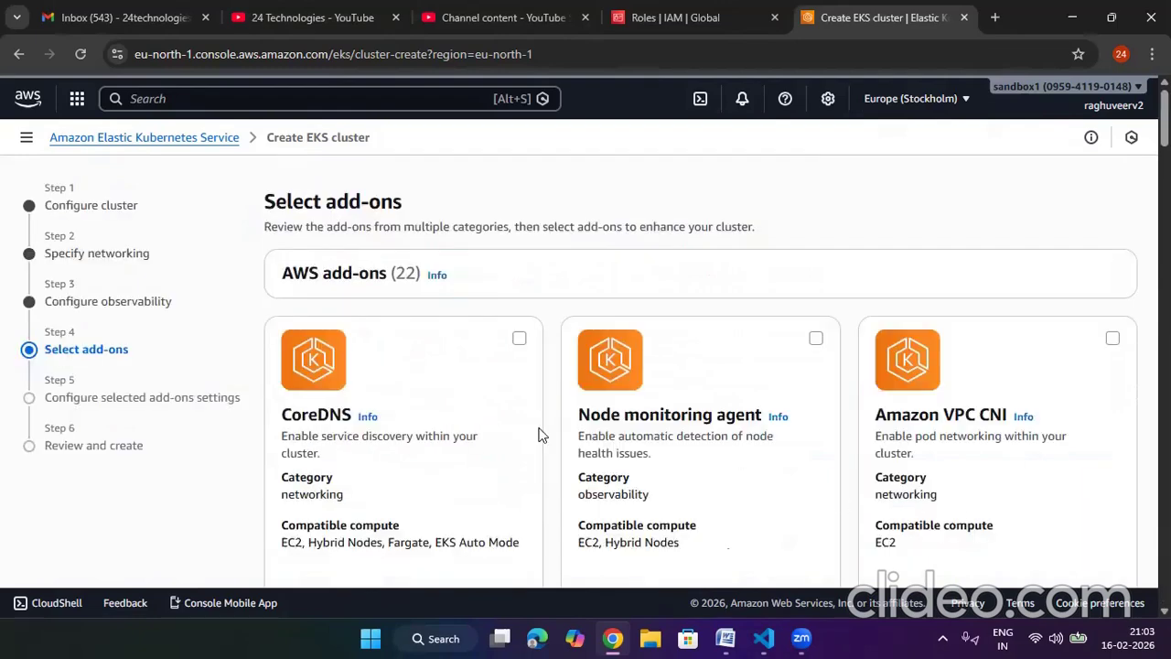
Step: Keep the default add-on selection with Metrics Server, and continue to the selected add-ons settings
{"action": "scroll", "coordinate": [441, 415], "scroll_direction": "down", "scroll_amount": 2}
{"action": "scroll", "coordinate": [742, 306], "scroll_direction": "down", "scroll_amount": 15}
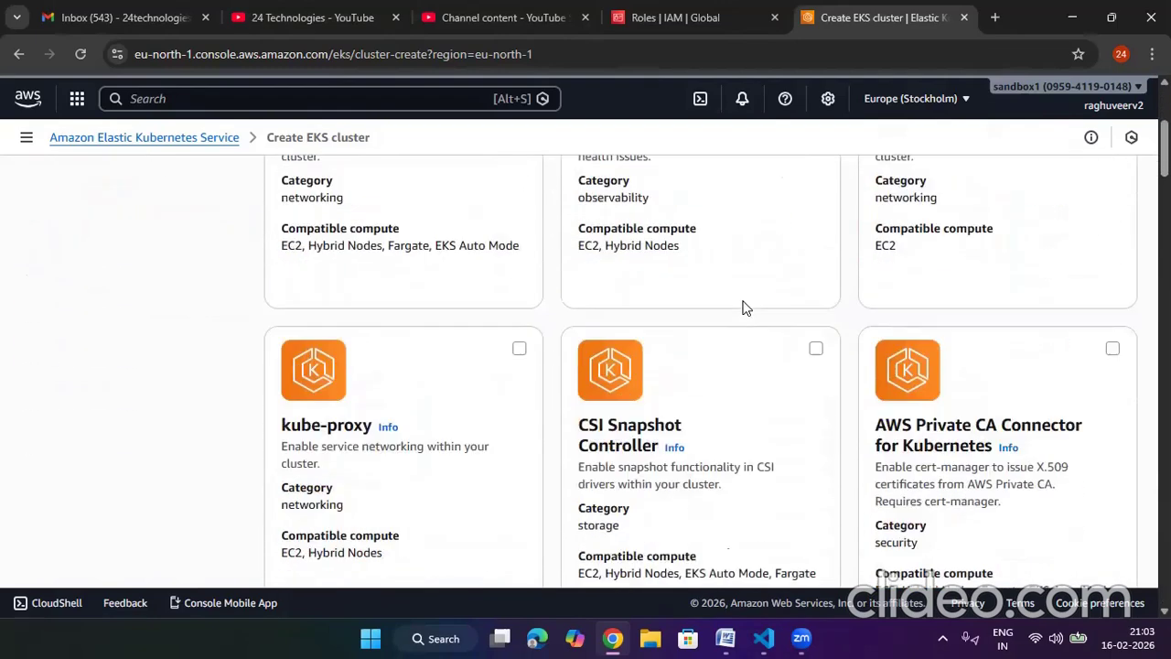
{"action": "scroll", "coordinate": [742, 305], "scroll_direction": "down", "scroll_amount": 15}
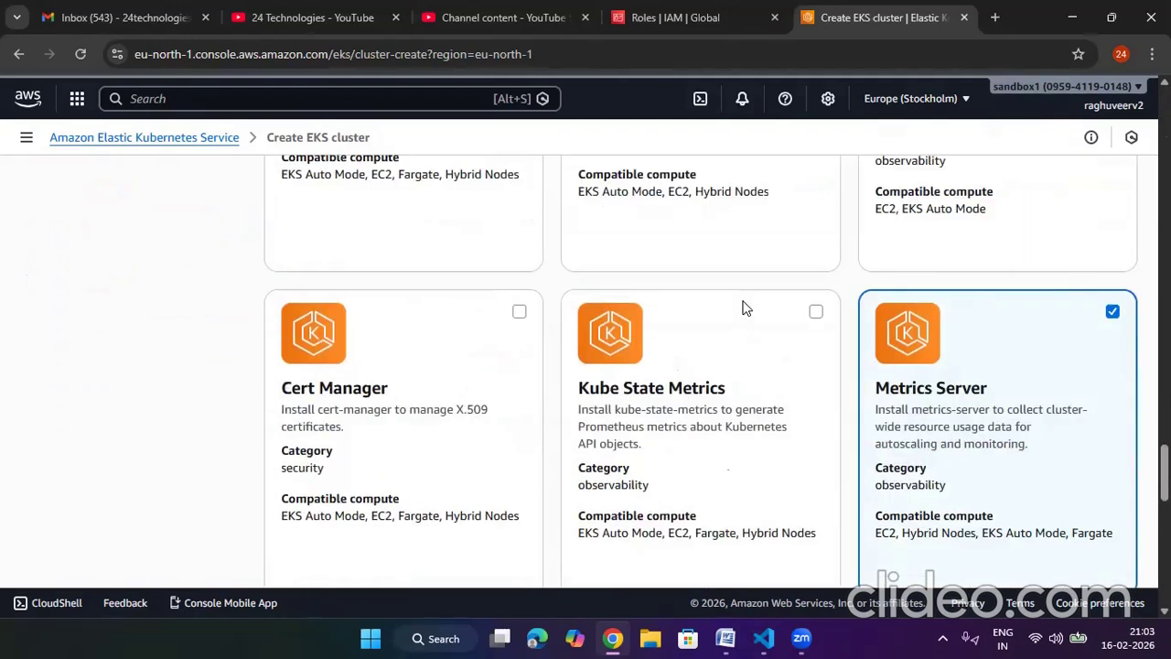
{"action": "scroll", "coordinate": [742, 306], "scroll_direction": "down", "scroll_amount": 1}
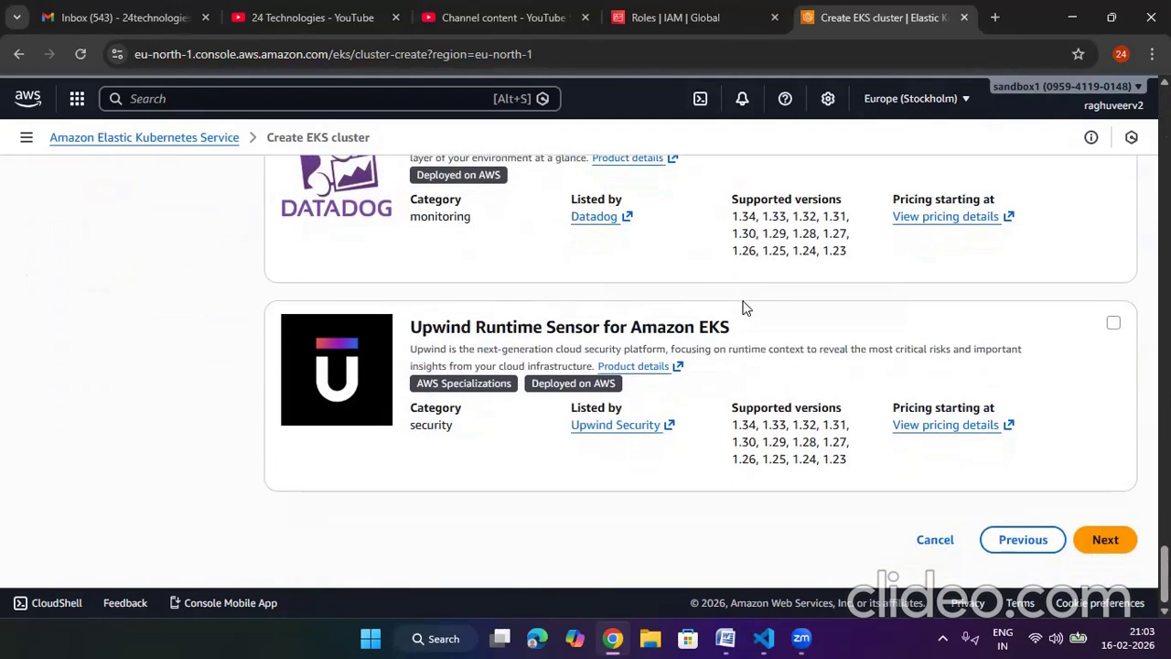
{"action": "left_click", "coordinate": [1105, 538]}
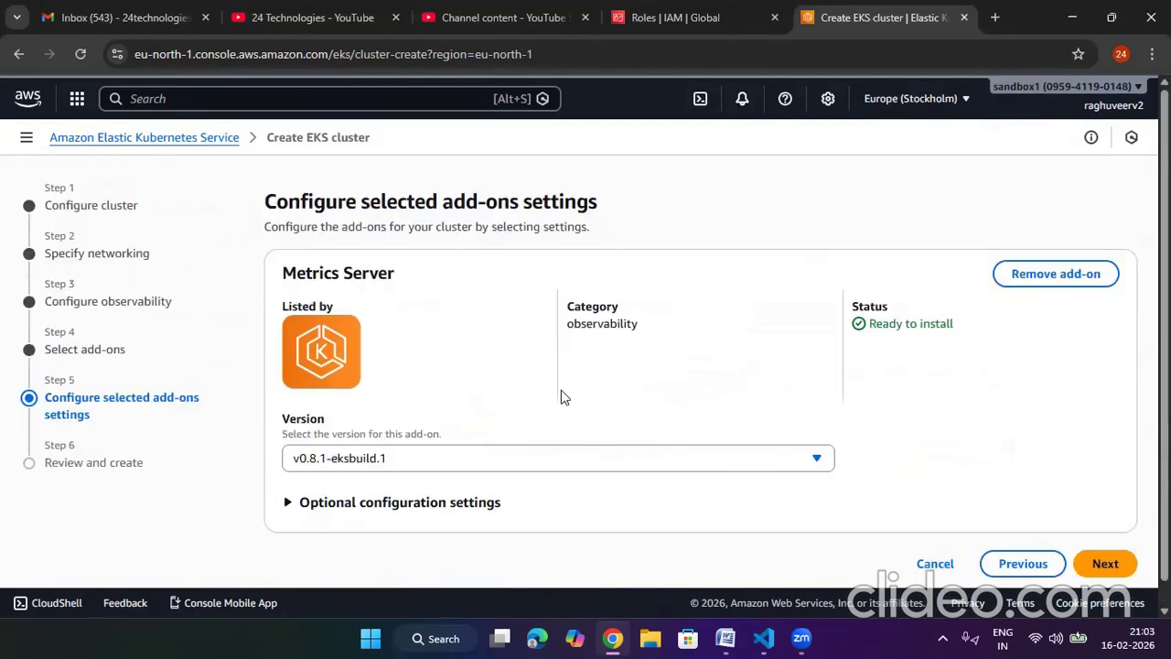
Step: Select version v0.8.1-eksbuild.1 for the Metrics Server add-on and continue to the final review
{"action": "left_click", "coordinate": [392, 462]}
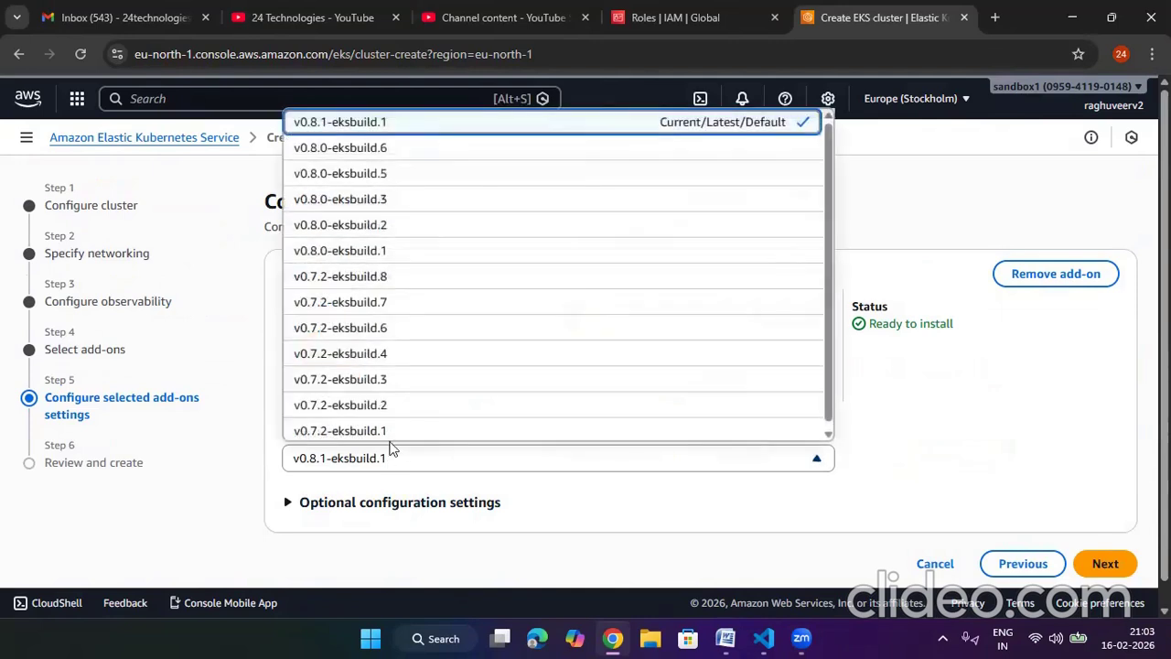
{"action": "left_click", "coordinate": [384, 117]}
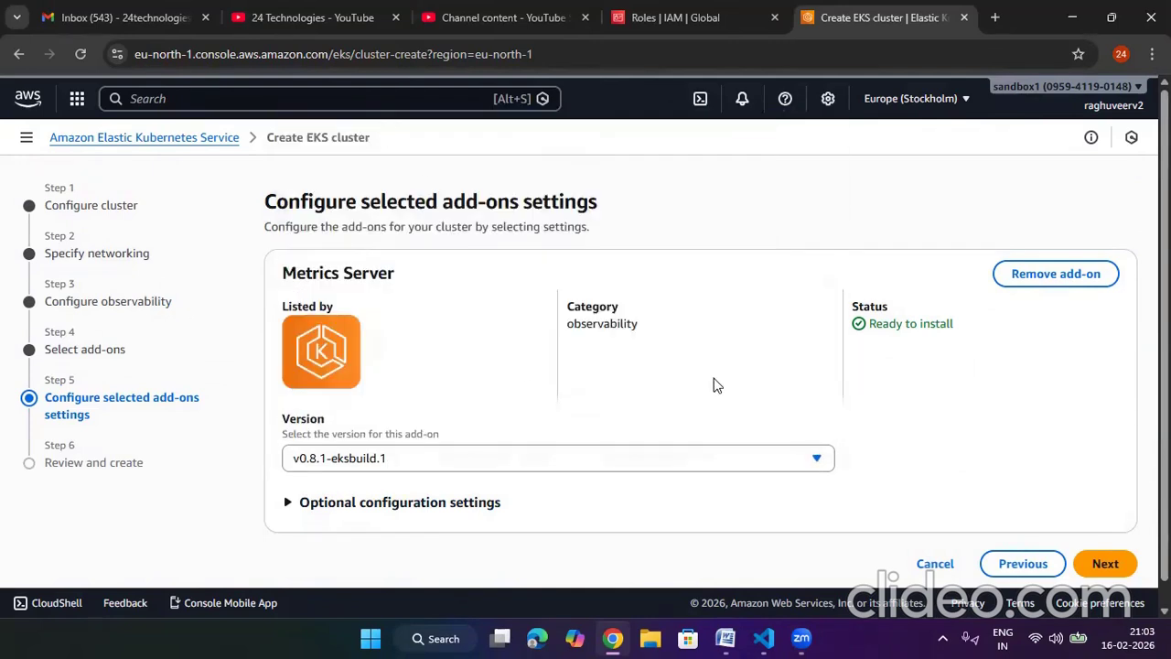
{"action": "scroll", "coordinate": [715, 384], "scroll_direction": "down", "scroll_amount": 1}
{"action": "left_click", "coordinate": [1098, 539]}
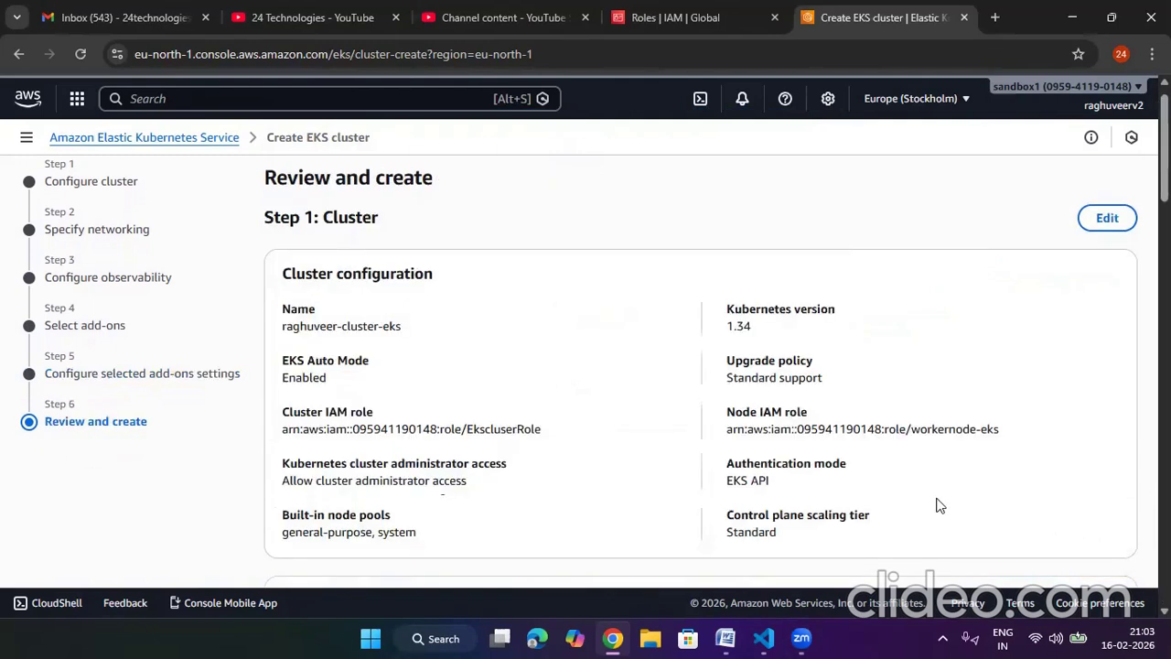
Step: Review the cluster configuration summary, including name, Kubernetes version, Auto Mode, IAM roles, zonal shift and deletion protection
{"action": "left_click_drag", "start_coordinate": [416, 329], "coordinate": [285, 329]}
{"action": "left_click_drag", "start_coordinate": [759, 326], "coordinate": [725, 330]}
{"action": "left_click", "coordinate": [845, 357]}
{"action": "scroll", "coordinate": [845, 358], "scroll_direction": "down", "scroll_amount": 1}
{"action": "left_click_drag", "start_coordinate": [833, 292], "coordinate": [718, 300]}
{"action": "left_click_drag", "start_coordinate": [363, 295], "coordinate": [265, 288]}
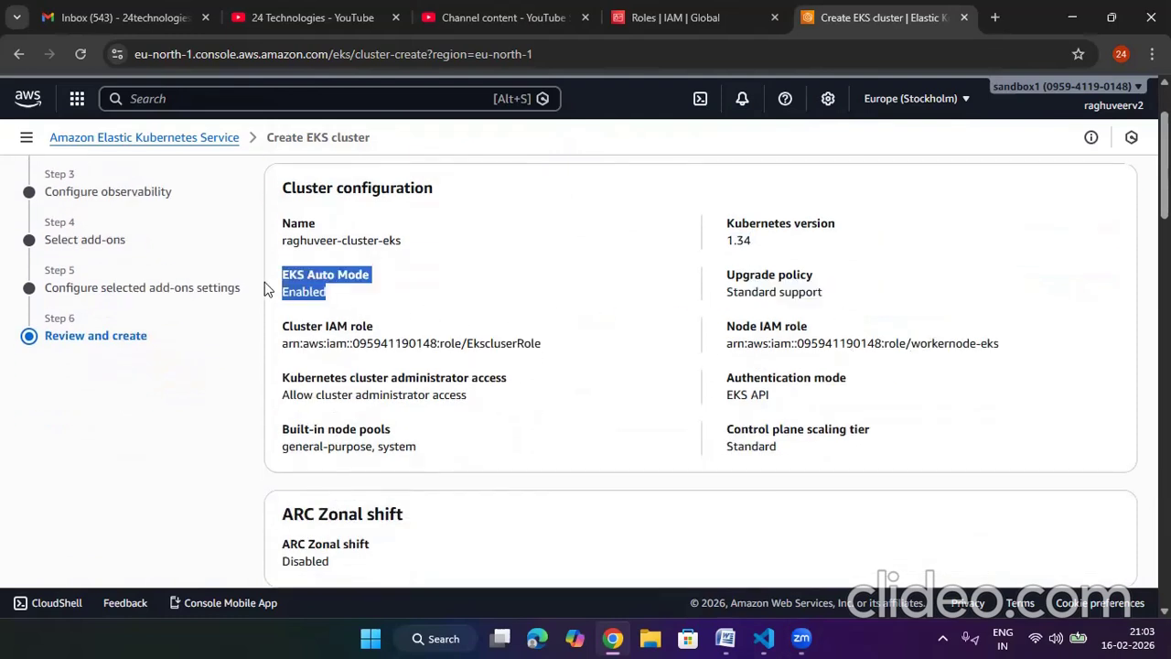
{"action": "left_click", "coordinate": [370, 292]}
{"action": "scroll", "coordinate": [465, 290], "scroll_direction": "down", "scroll_amount": 1}
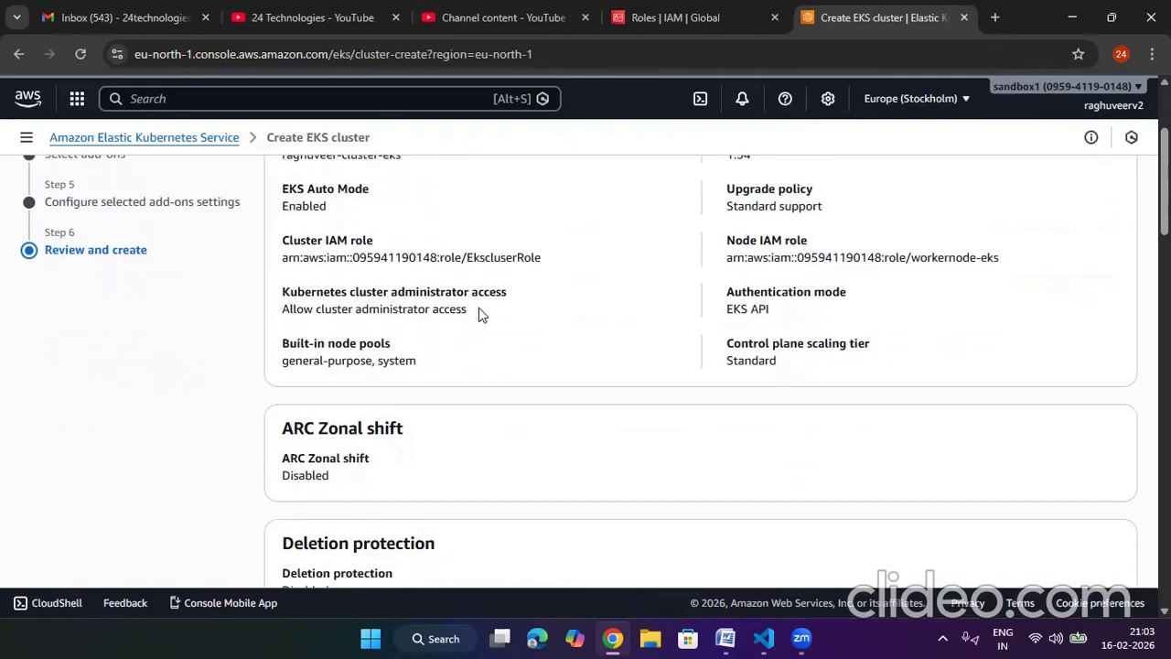
{"action": "scroll", "coordinate": [779, 314], "scroll_direction": "down", "scroll_amount": 1}
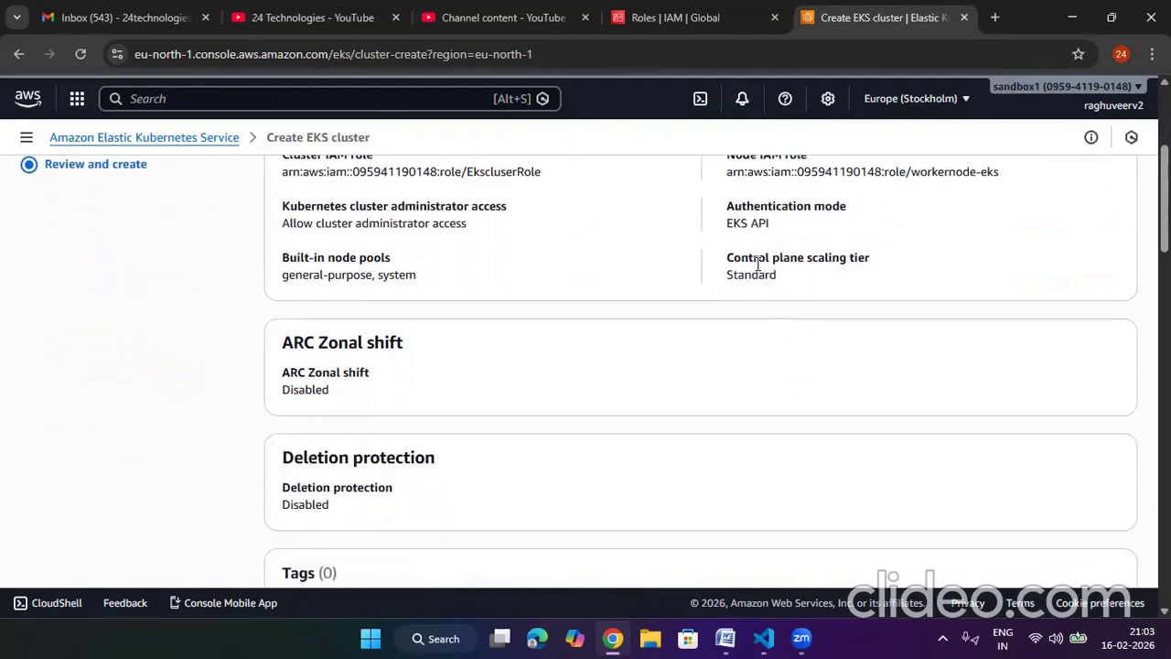
{"action": "scroll", "coordinate": [364, 376], "scroll_direction": "down", "scroll_amount": 4}
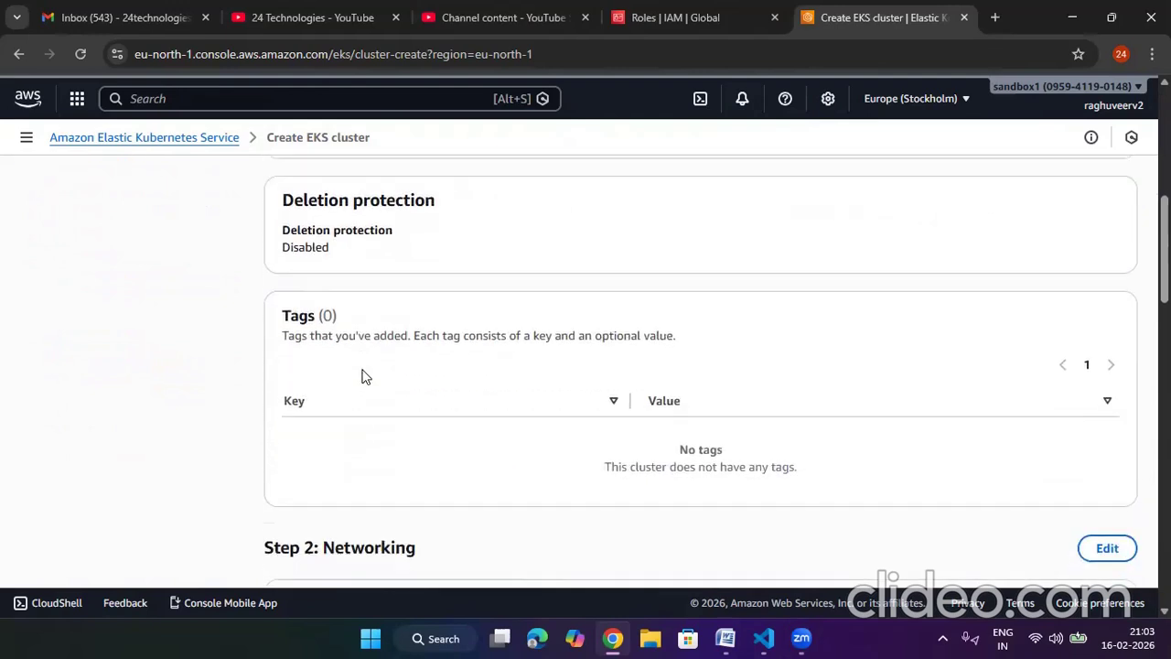
Step: Check the networking, observability and add-on summaries, and create the EKS cluster
{"action": "scroll", "coordinate": [365, 375], "scroll_direction": "down", "scroll_amount": 3}
{"action": "left_click_drag", "start_coordinate": [439, 225], "coordinate": [337, 220]}
{"action": "left_click_drag", "start_coordinate": [404, 330], "coordinate": [295, 330]}
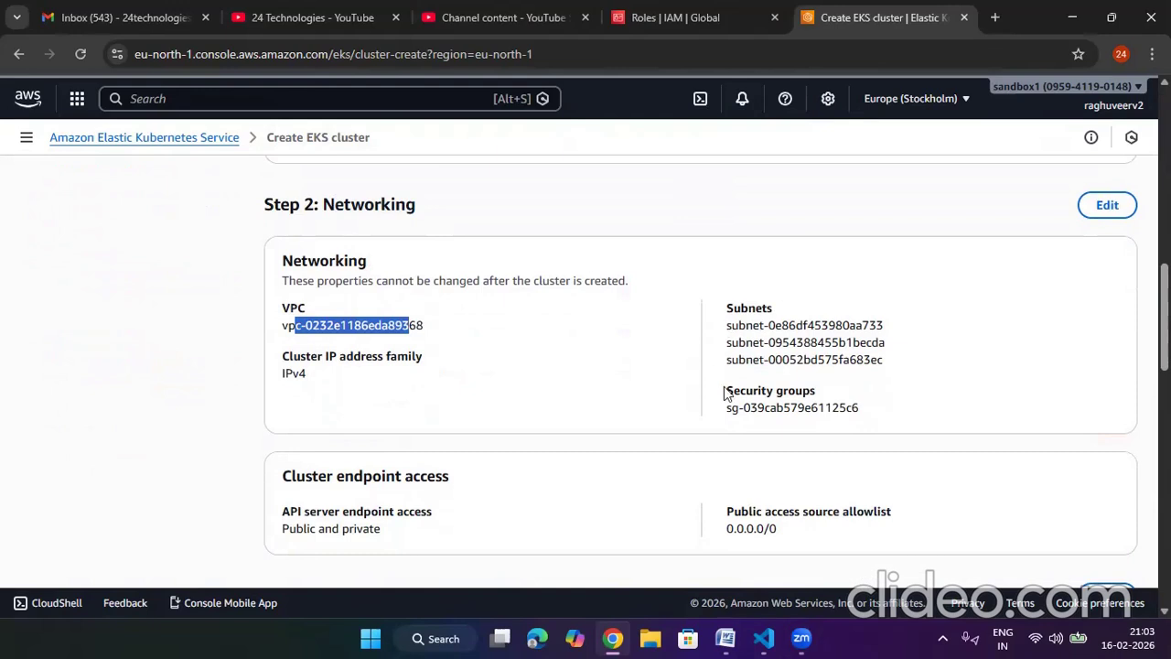
{"action": "scroll", "coordinate": [371, 379], "scroll_direction": "down", "scroll_amount": 2}
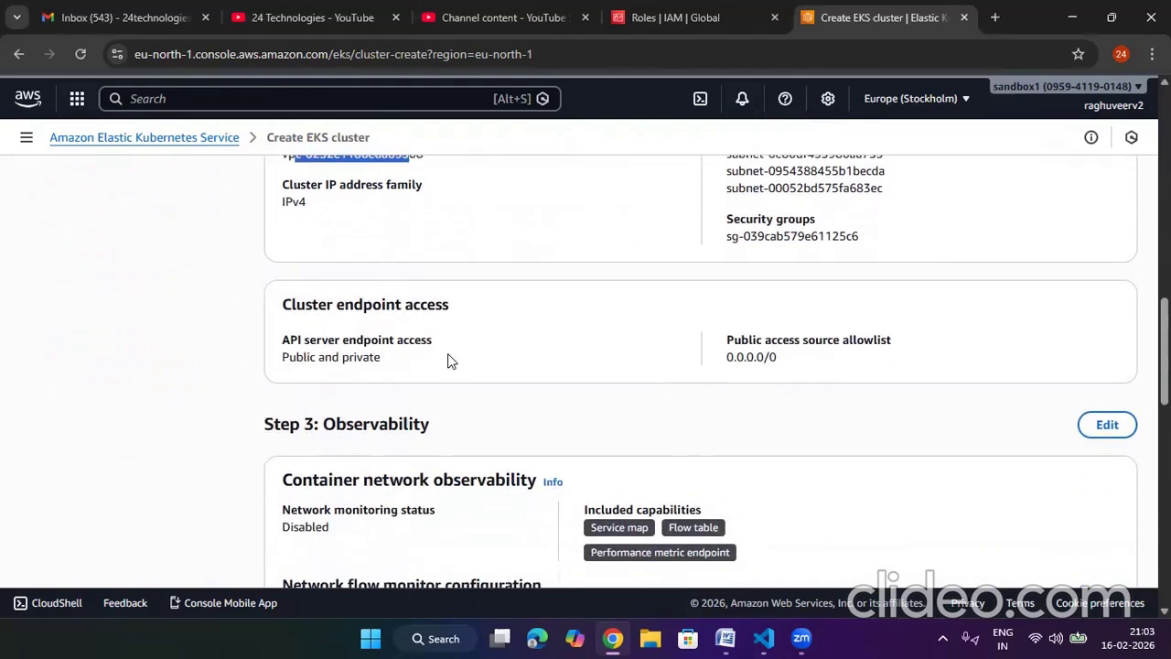
{"action": "scroll", "coordinate": [448, 361], "scroll_direction": "down", "scroll_amount": 5}
{"action": "scroll", "coordinate": [448, 360], "scroll_direction": "down", "scroll_amount": 4}
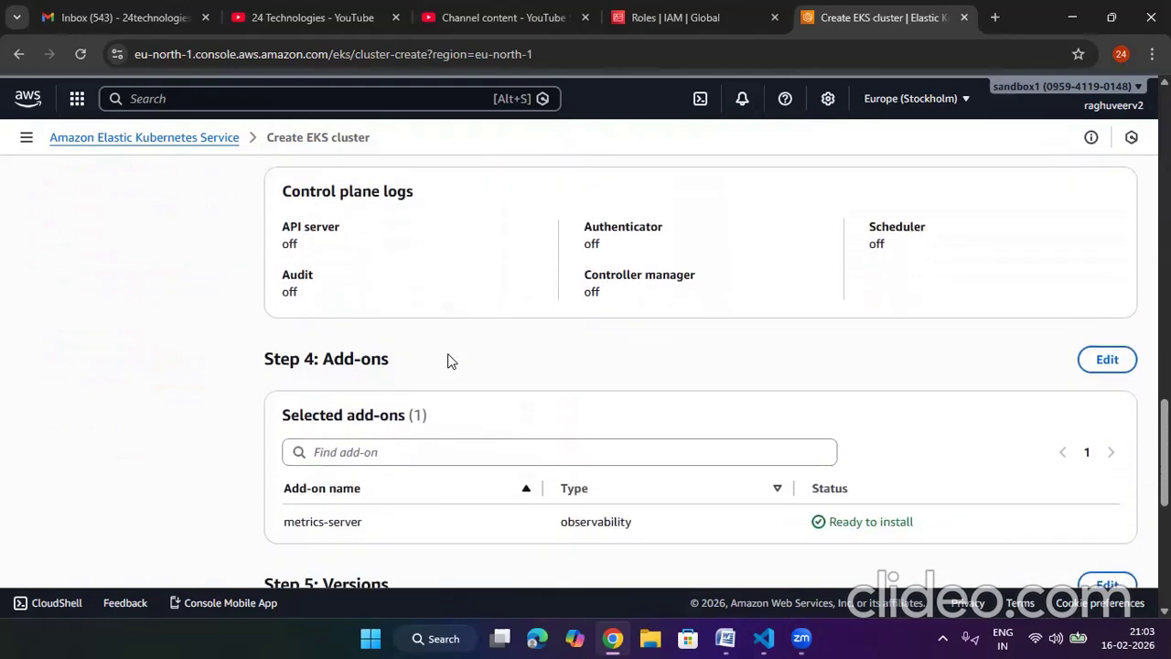
{"action": "scroll", "coordinate": [447, 354], "scroll_direction": "down", "scroll_amount": 3}
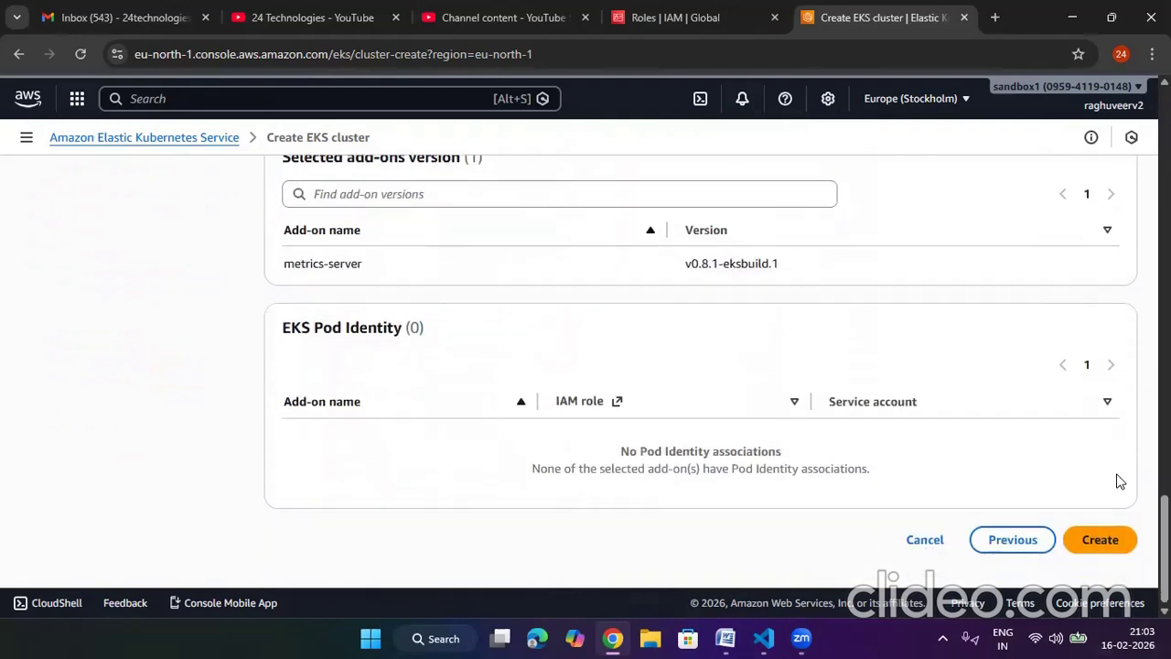
{"action": "left_click", "coordinate": [1100, 538]}
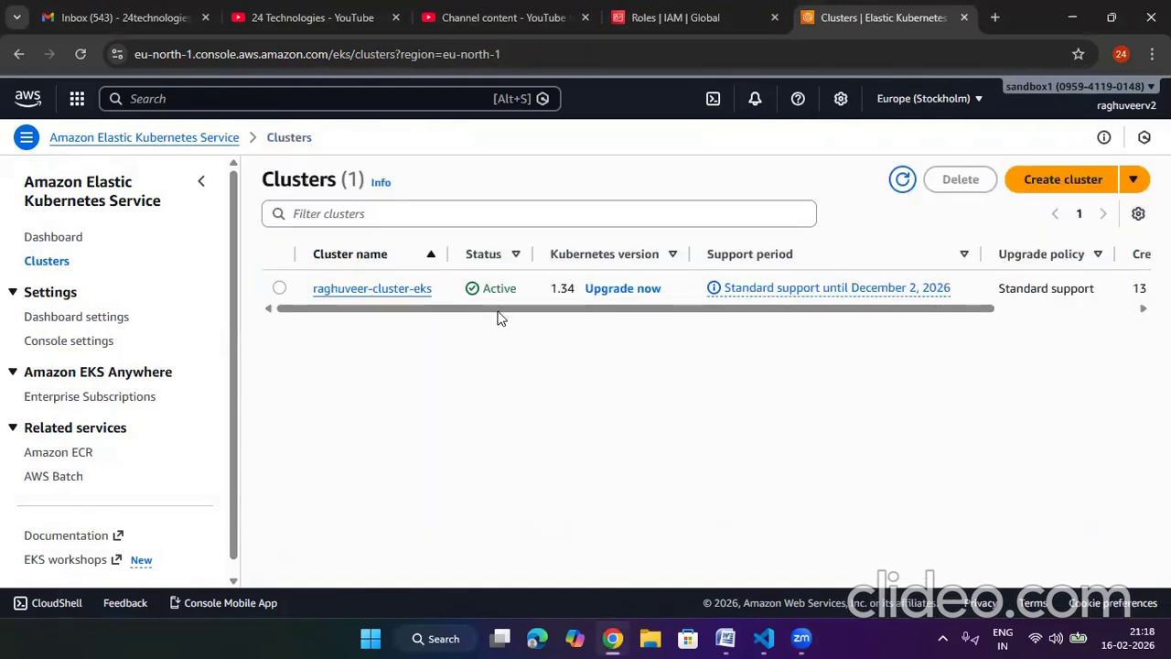
Step: Open the new cluster from the clusters list and examine its status, details and EKS Auto Mode settings
{"action": "left_click", "coordinate": [413, 289]}
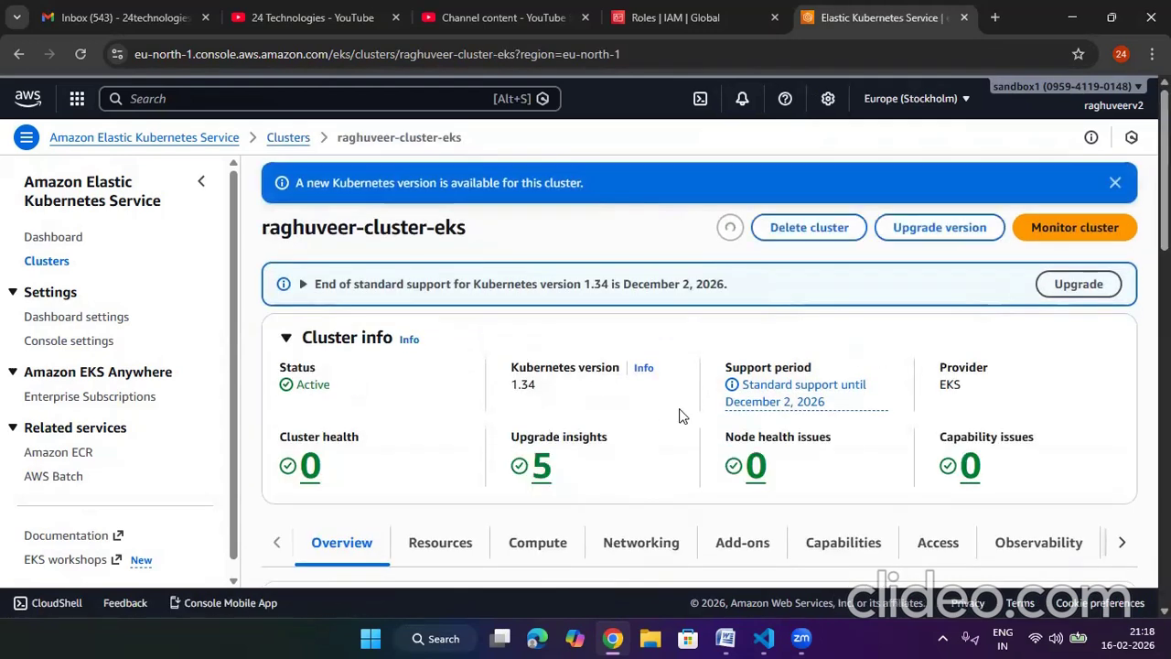
{"action": "scroll", "coordinate": [310, 297], "scroll_direction": "down", "scroll_amount": 1}
{"action": "double_click", "coordinate": [300, 300]}
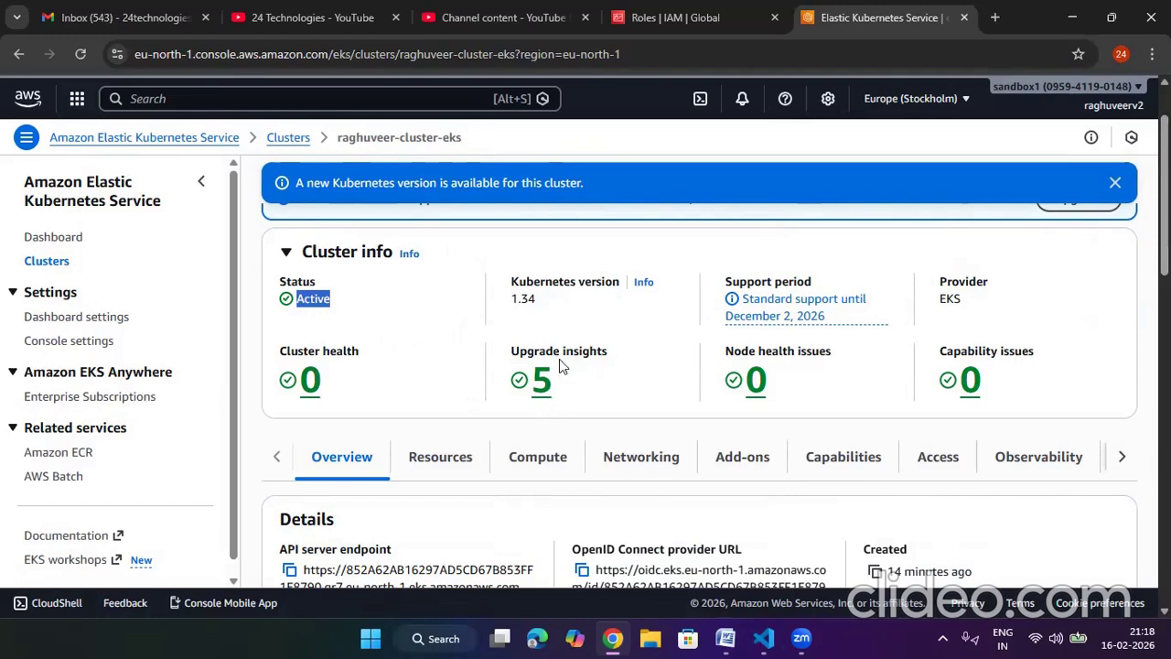
{"action": "scroll", "coordinate": [560, 396], "scroll_direction": "down", "scroll_amount": 4}
{"action": "scroll", "coordinate": [569, 374], "scroll_direction": "down", "scroll_amount": 2}
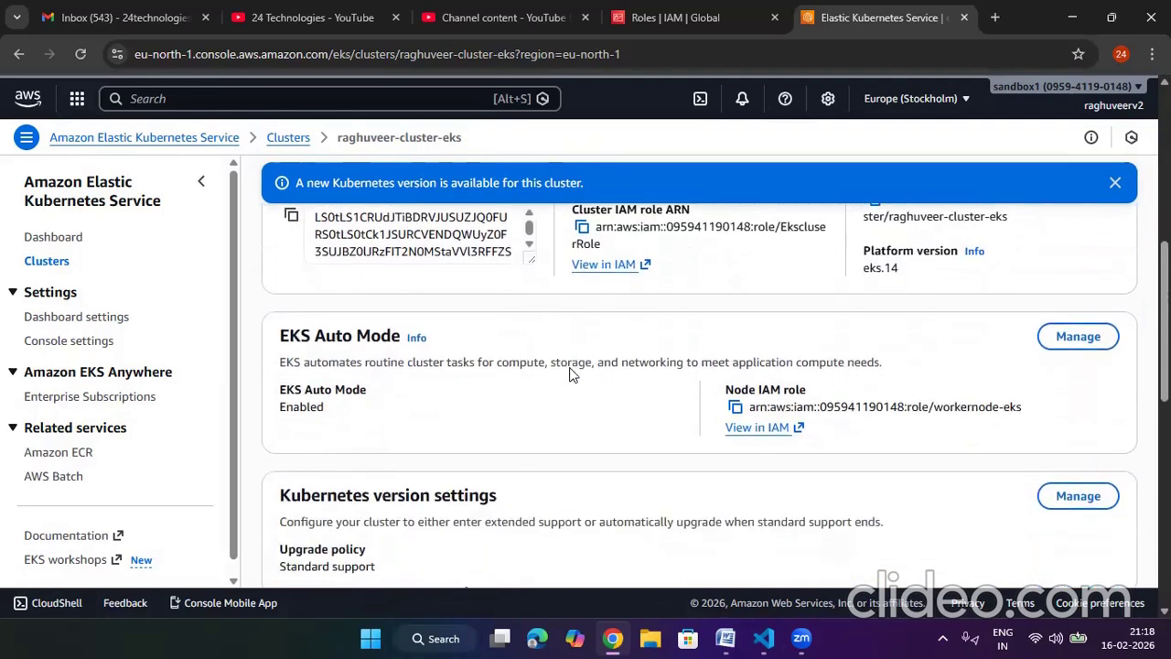
{"action": "scroll", "coordinate": [569, 373], "scroll_direction": "up", "scroll_amount": 4}
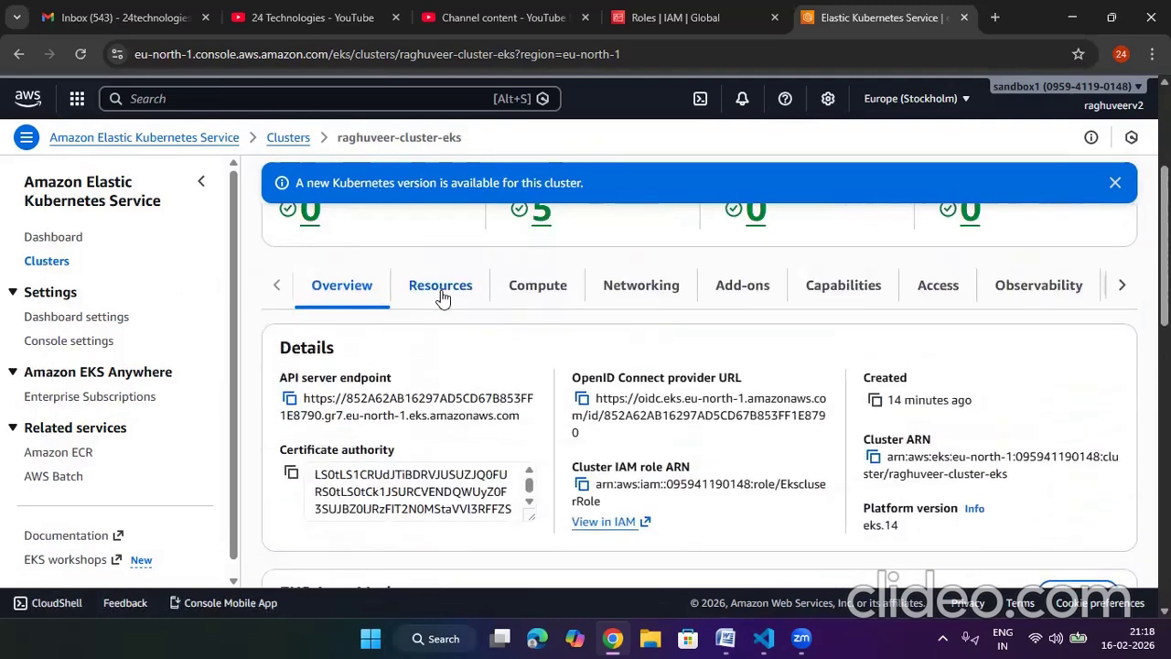
Step: Inspect the cluster's compute configuration, including its built-in node pools, node groups and Fargate profiles
{"action": "left_click", "coordinate": [513, 307]}
{"action": "scroll", "coordinate": [514, 339], "scroll_direction": "down", "scroll_amount": 1}
{"action": "scroll", "coordinate": [510, 366], "scroll_direction": "down", "scroll_amount": 8}
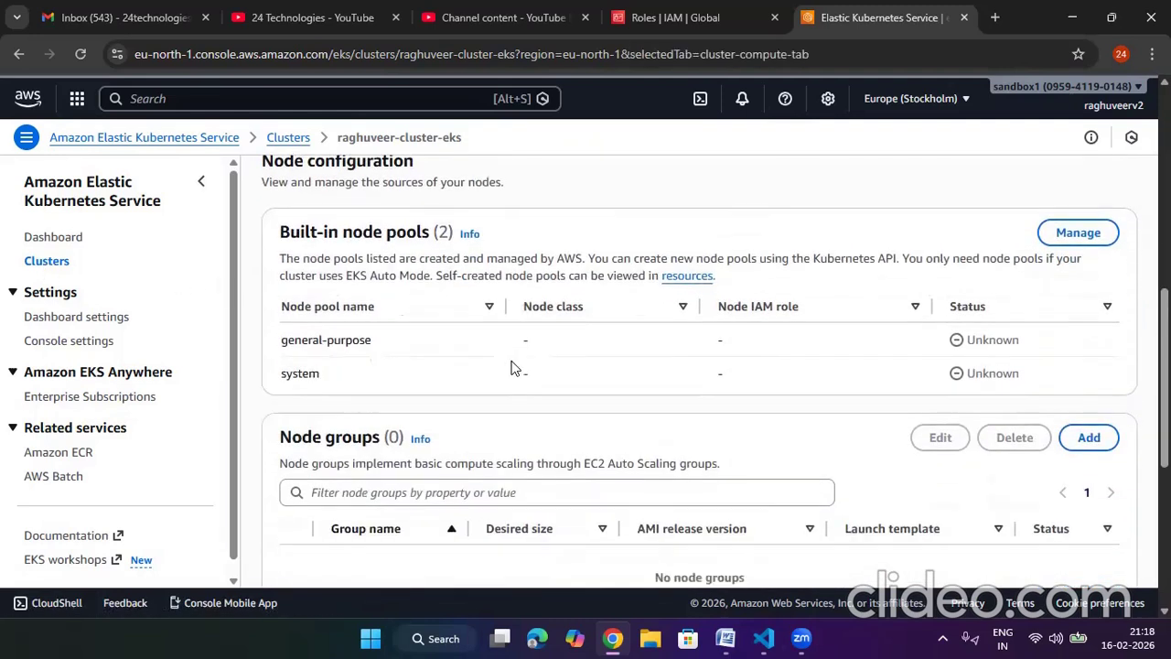
{"action": "scroll", "coordinate": [495, 357], "scroll_direction": "up", "scroll_amount": 2}
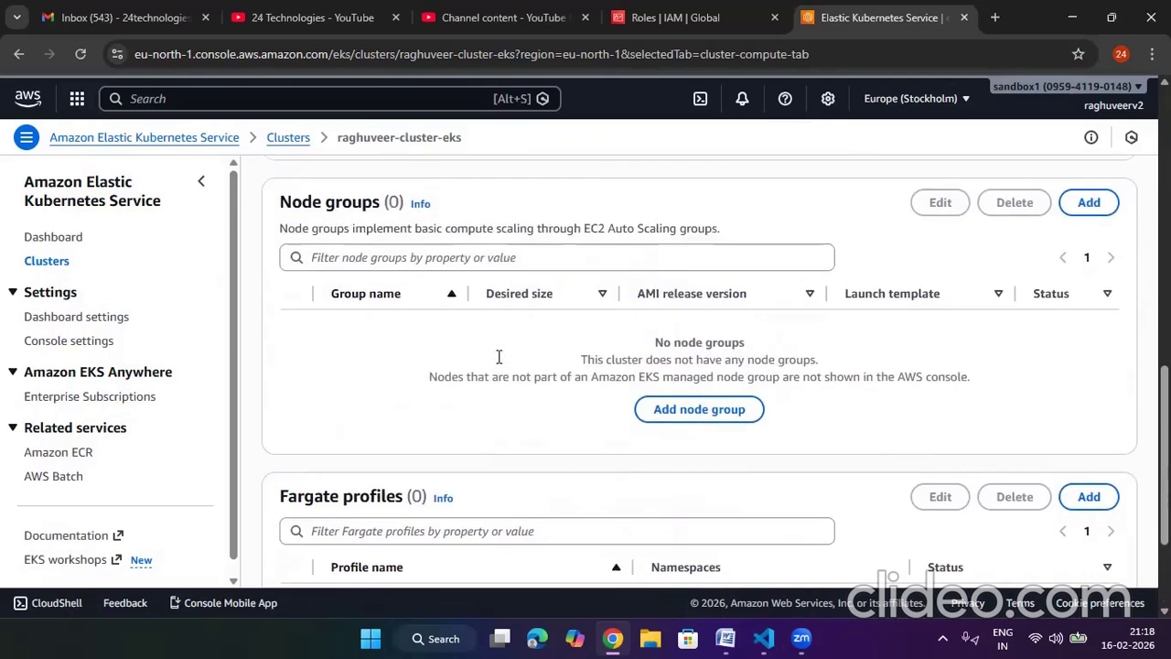
Step: Open the form for adding a node group, look through its configuration options, and return to the cluster's details page
{"action": "left_click", "coordinate": [699, 409]}
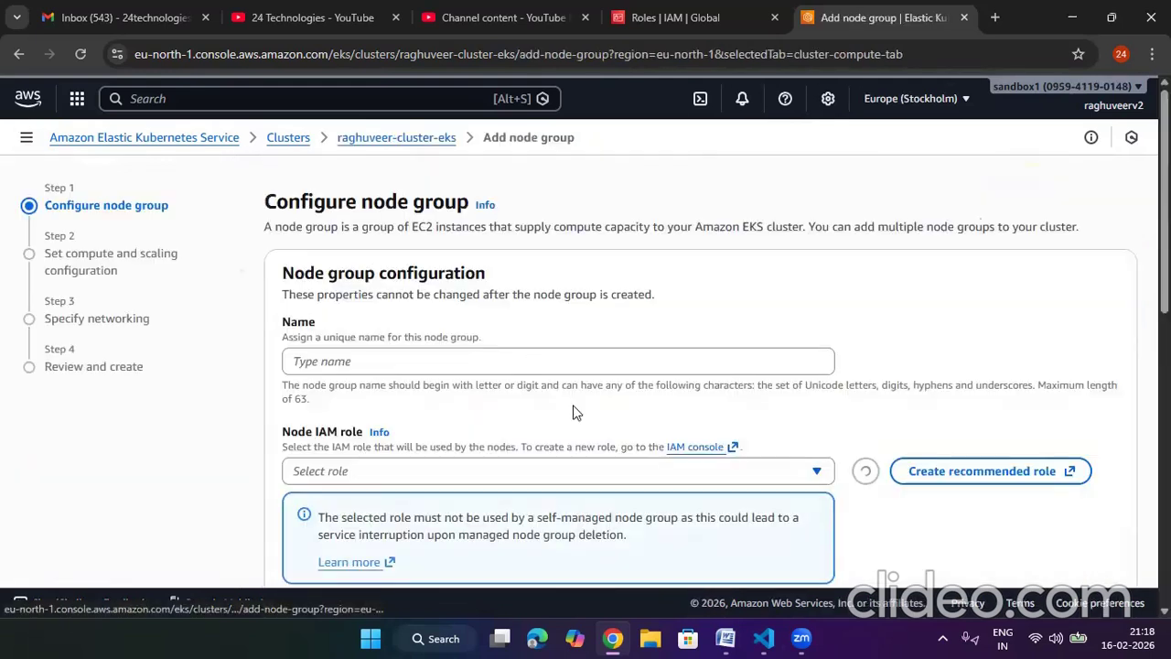
{"action": "scroll", "coordinate": [563, 385], "scroll_direction": "down", "scroll_amount": 3}
{"action": "scroll", "coordinate": [556, 368], "scroll_direction": "down", "scroll_amount": 2}
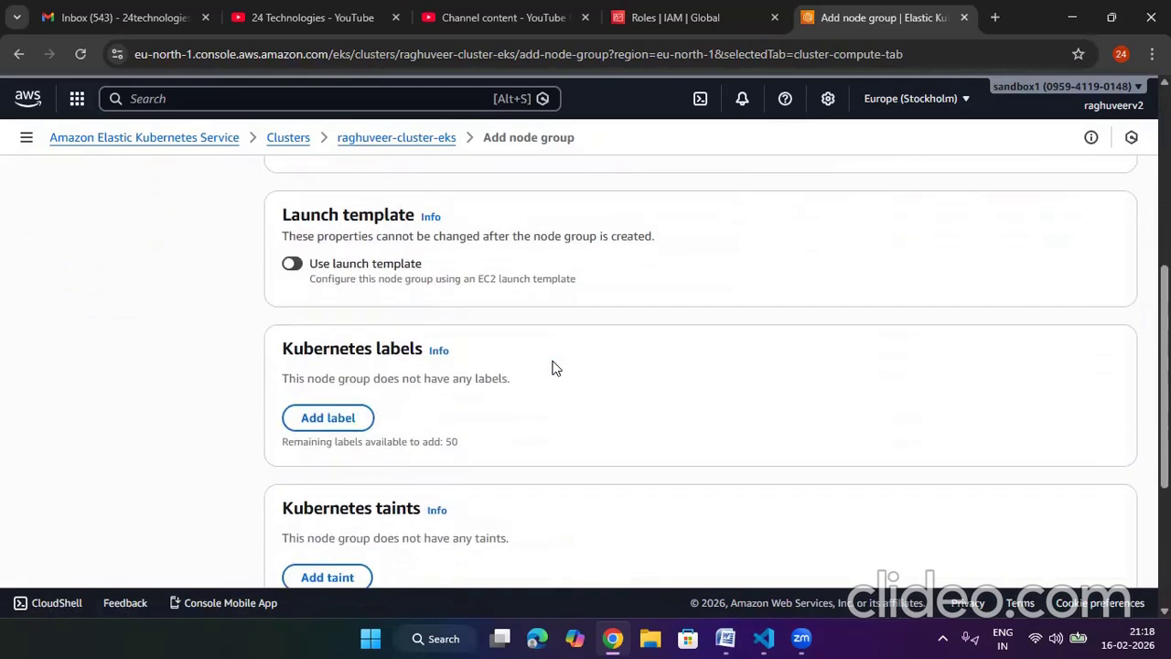
{"action": "scroll", "coordinate": [554, 368], "scroll_direction": "up", "scroll_amount": 5}
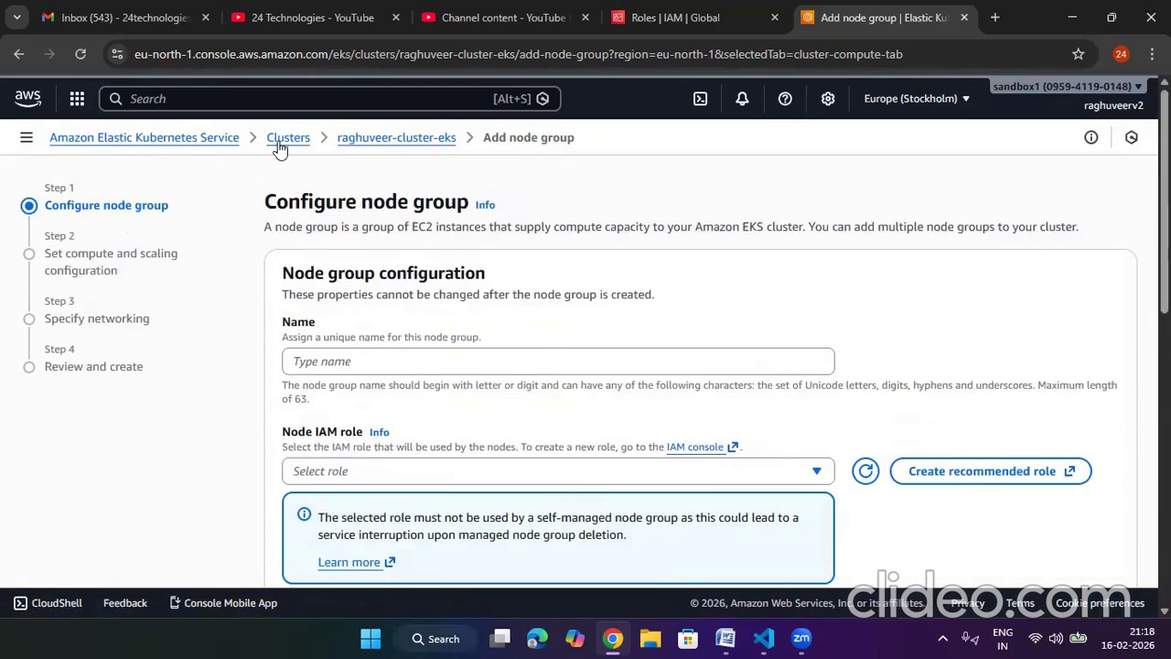
{"action": "left_click", "coordinate": [370, 139]}
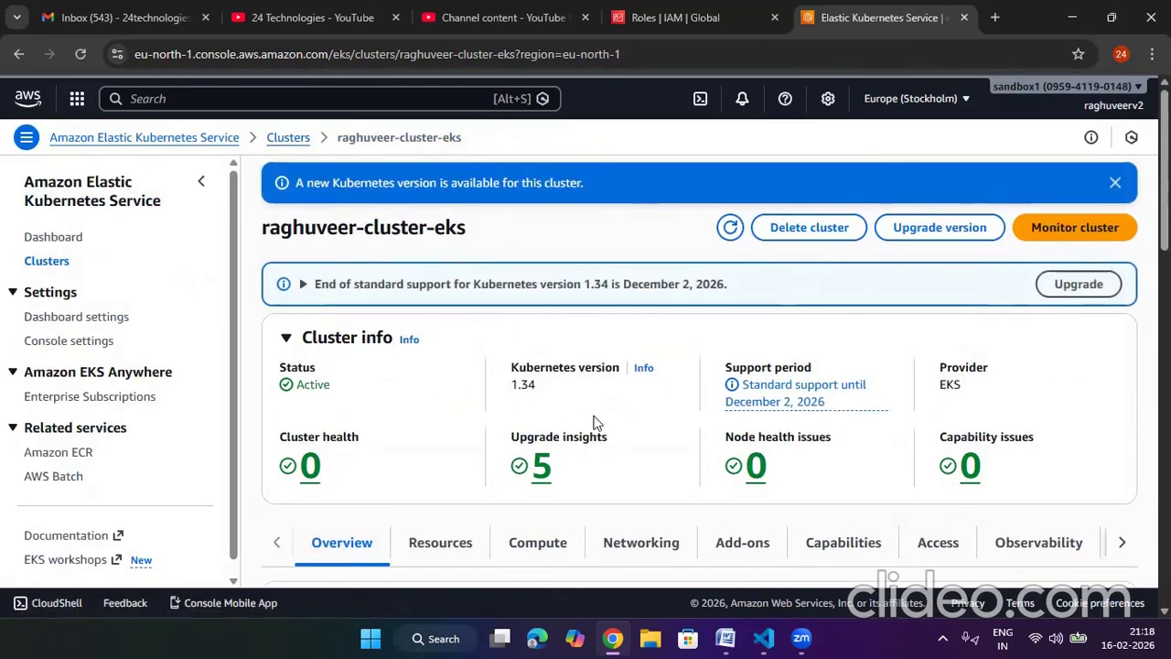
Step: Examine the cluster's overview from the API endpoint and ARN details down to the zonal shift and envelope encryption settings
{"action": "scroll", "coordinate": [595, 419], "scroll_direction": "down", "scroll_amount": 3}
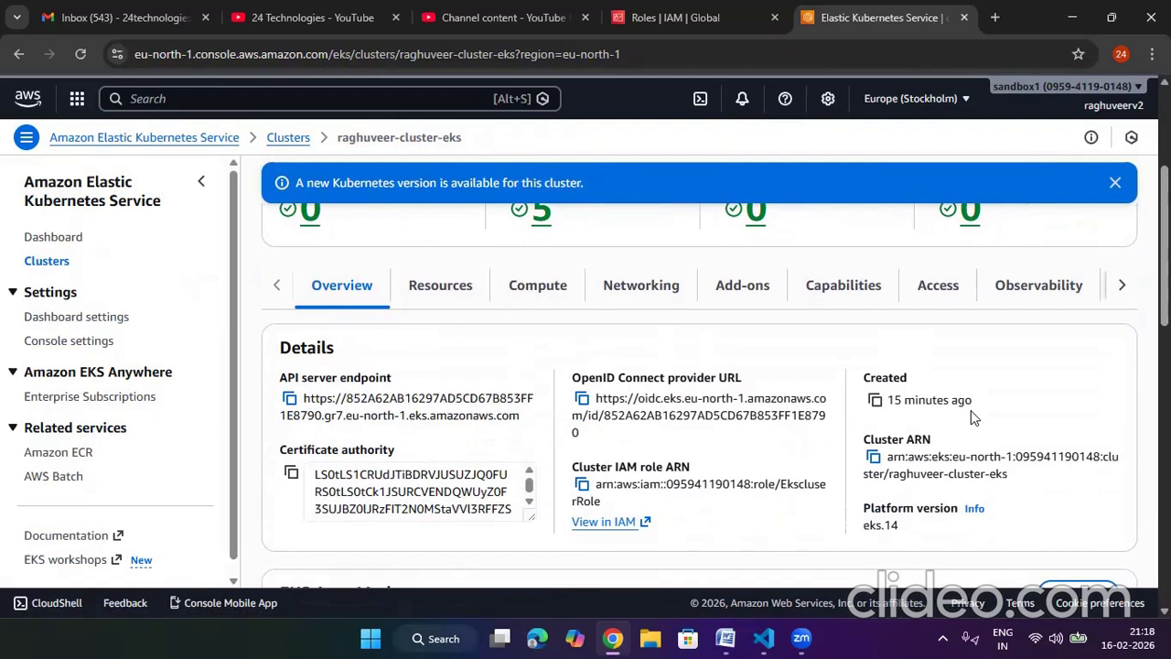
{"action": "scroll", "coordinate": [715, 467], "scroll_direction": "down", "scroll_amount": 1}
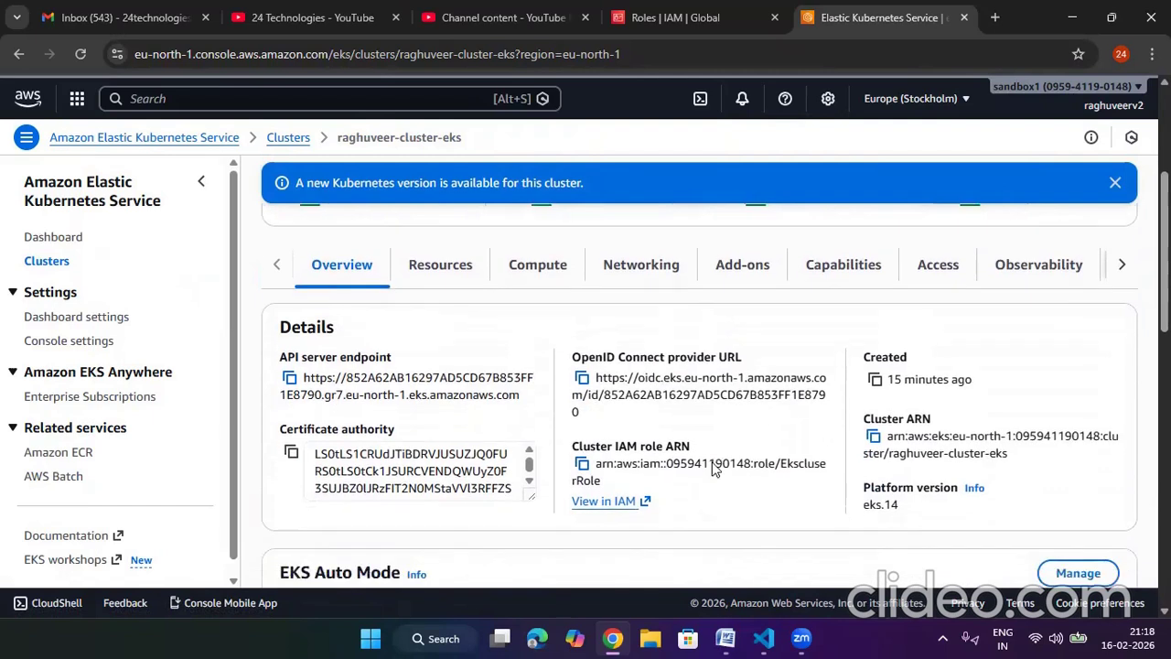
{"action": "scroll", "coordinate": [712, 465], "scroll_direction": "down", "scroll_amount": 2}
{"action": "scroll", "coordinate": [712, 465], "scroll_direction": "up", "scroll_amount": 5}
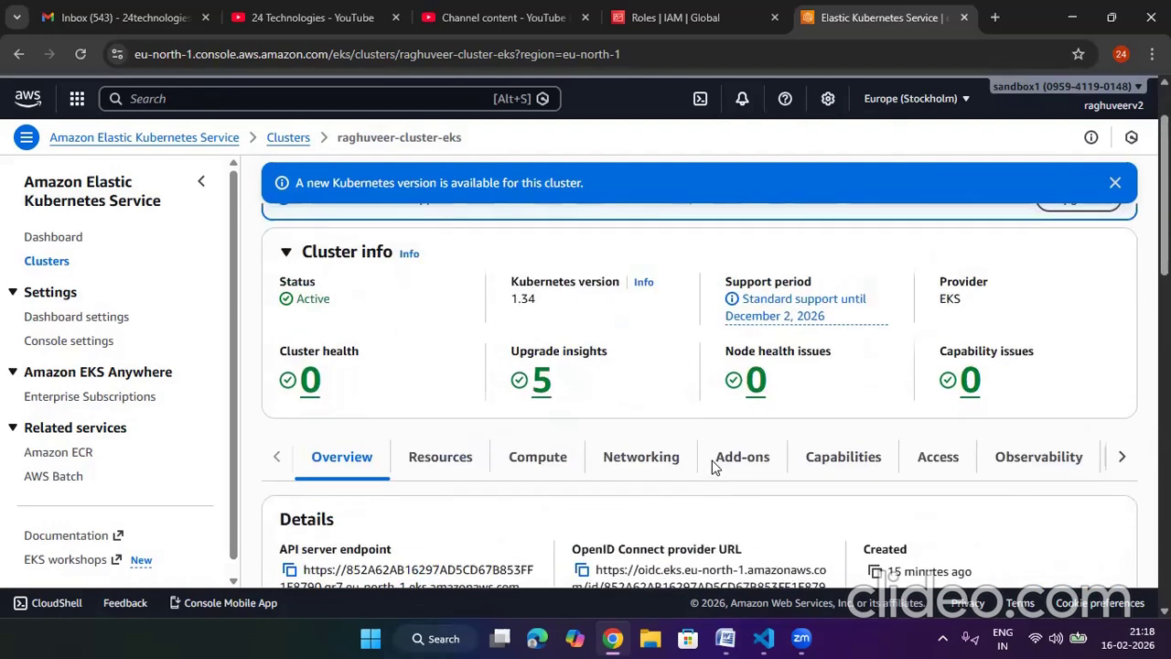
{"action": "scroll", "coordinate": [714, 467], "scroll_direction": "down", "scroll_amount": 4}
{"action": "scroll", "coordinate": [549, 490], "scroll_direction": "down", "scroll_amount": 2}
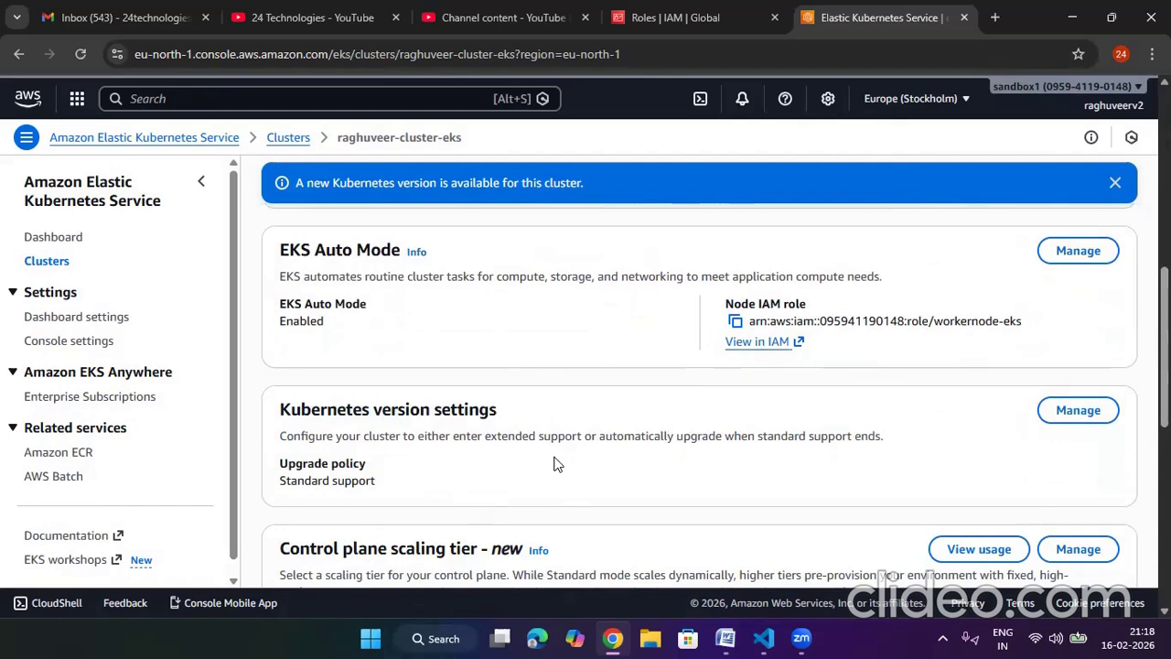
{"action": "left_click", "coordinate": [884, 600]}
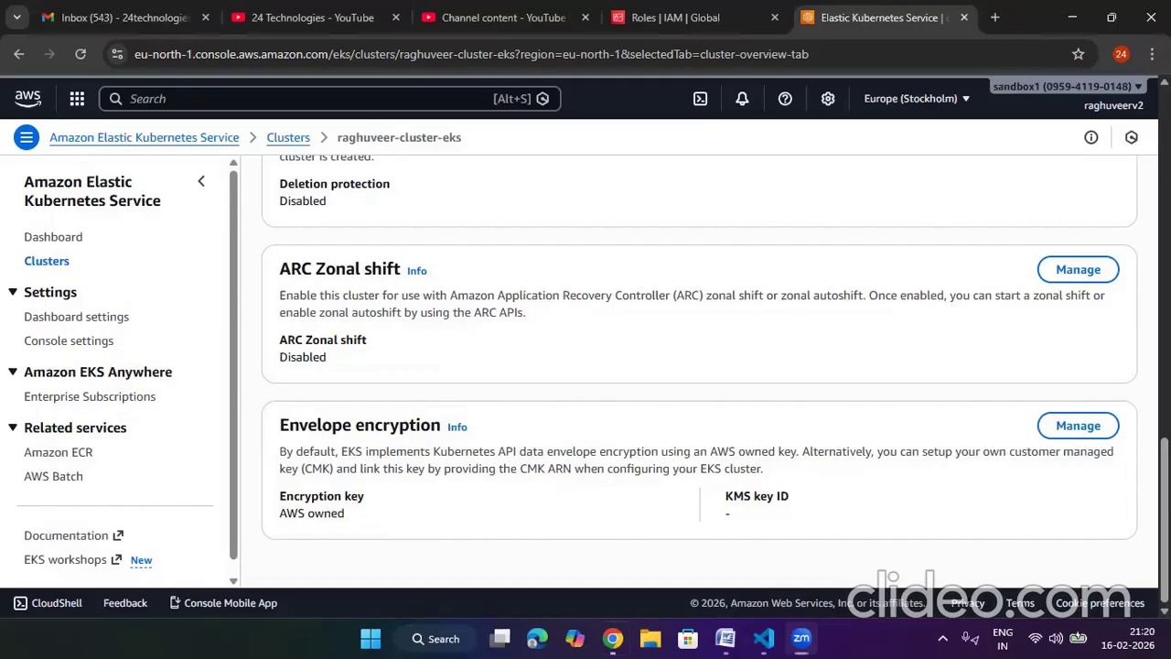
Step: Review the cluster's overview, including its details, EKS Auto Mode, Kubernetes version, control plane scaling tier and deletion protection settings
{"action": "scroll", "coordinate": [828, 501], "scroll_direction": "up", "scroll_amount": 8}
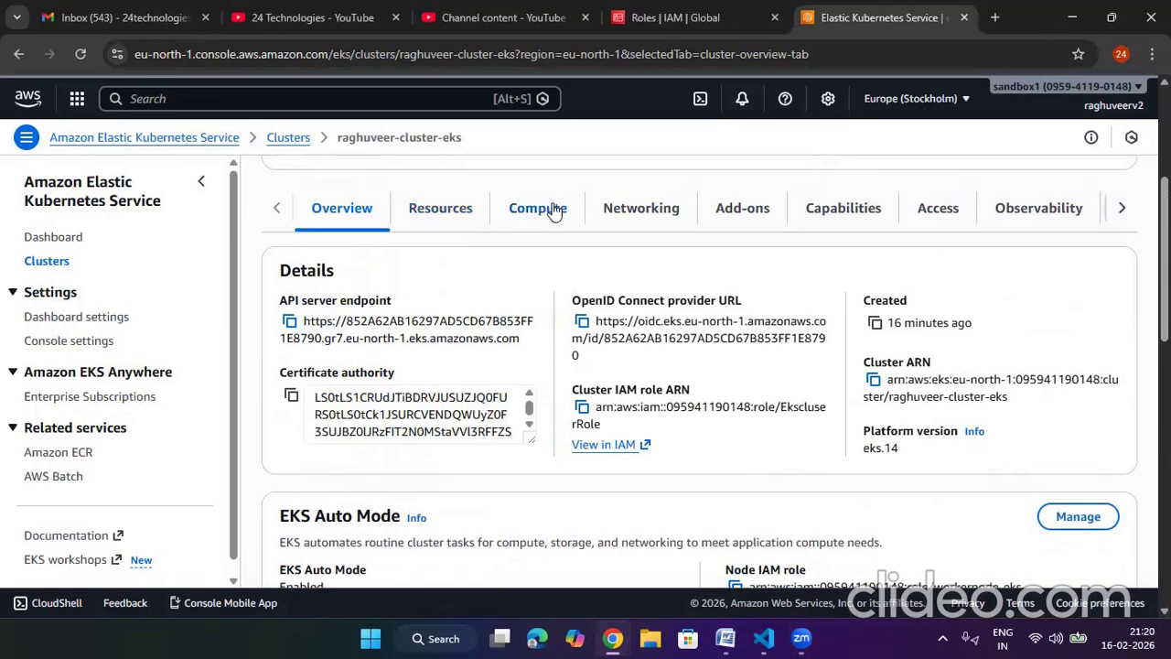
{"action": "scroll", "coordinate": [586, 311], "scroll_direction": "up", "scroll_amount": 2}
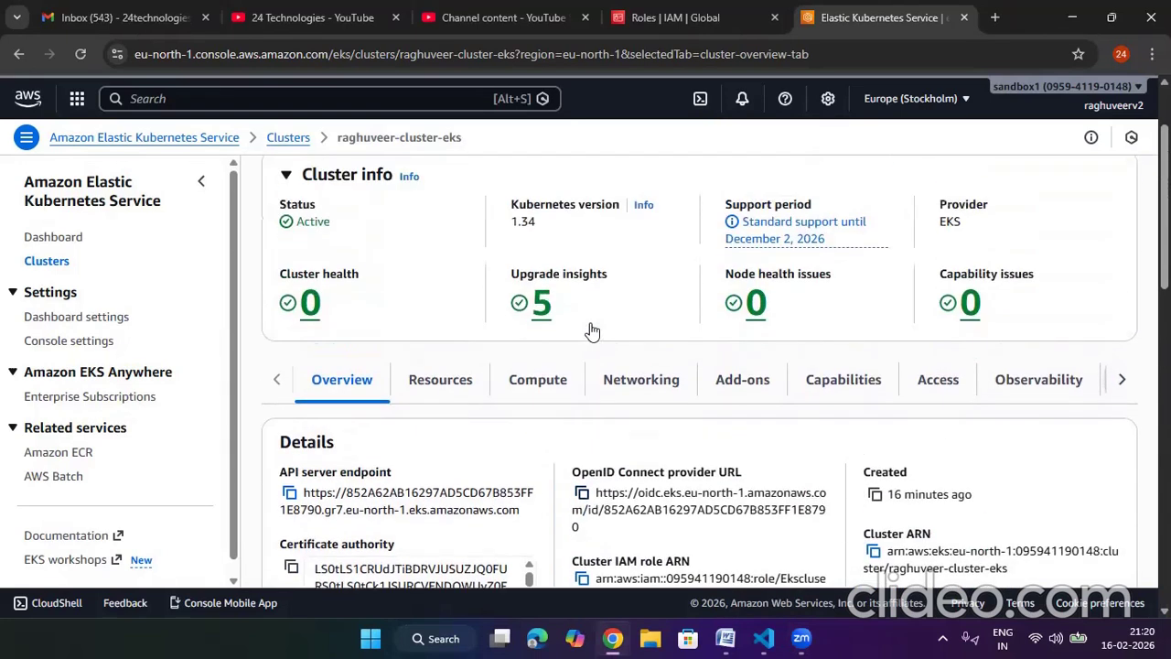
{"action": "scroll", "coordinate": [504, 384], "scroll_direction": "down", "scroll_amount": 2}
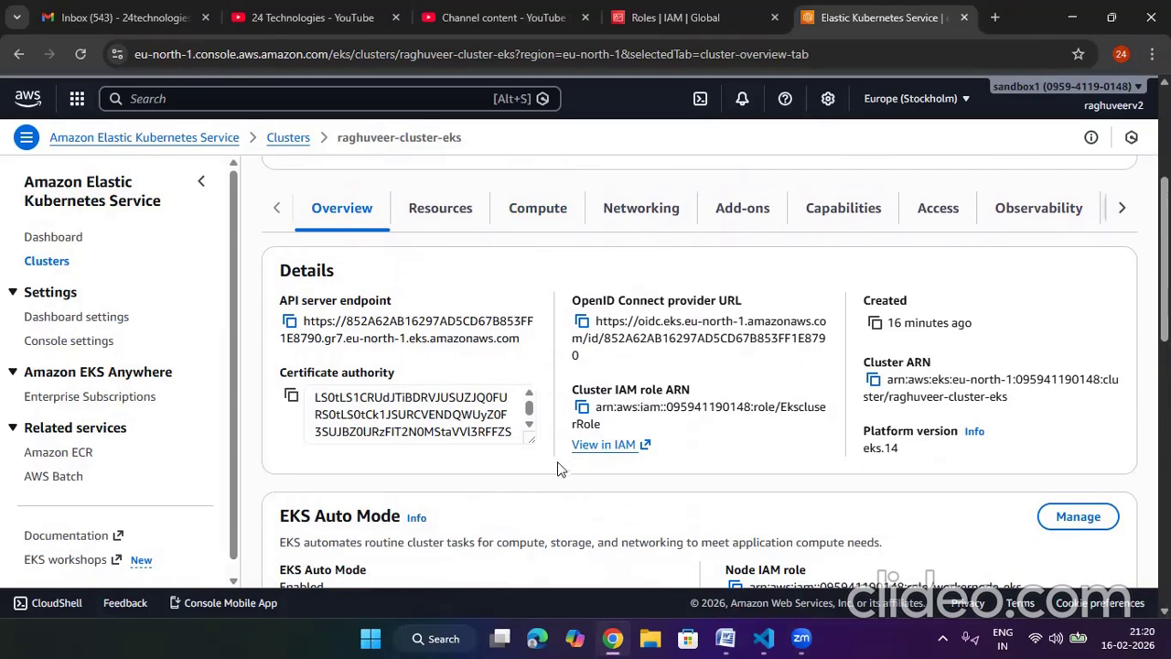
{"action": "scroll", "coordinate": [278, 459], "scroll_direction": "down", "scroll_amount": 1}
{"action": "scroll", "coordinate": [277, 460], "scroll_direction": "down", "scroll_amount": 2}
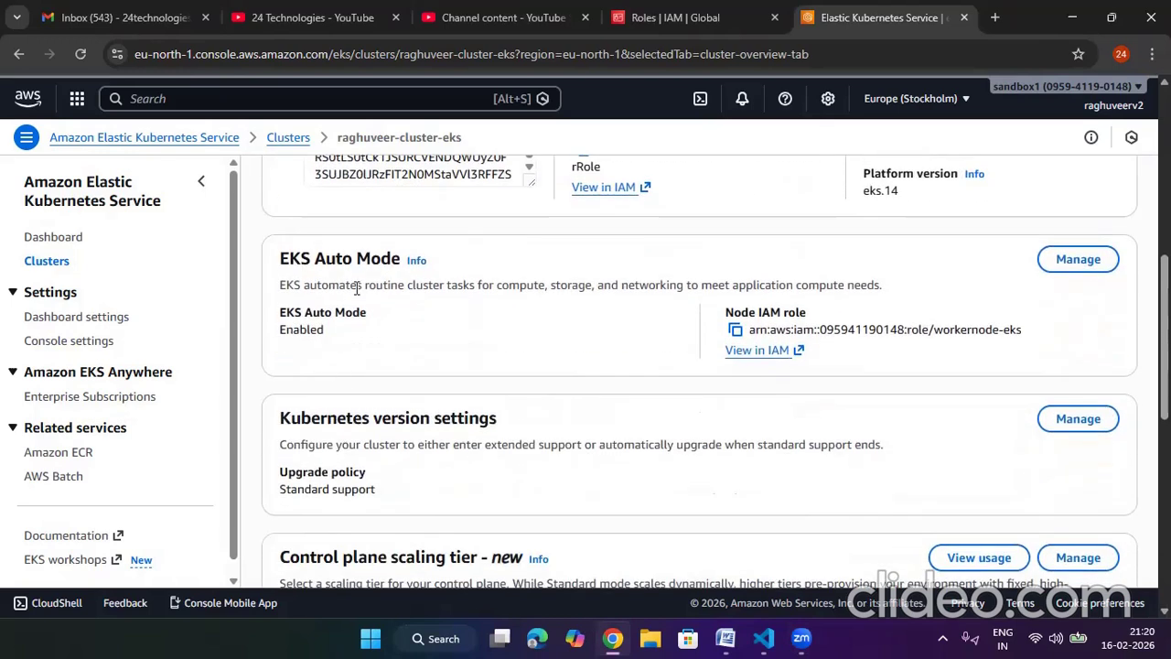
{"action": "double_click", "coordinate": [278, 329]}
{"action": "scroll", "coordinate": [437, 338], "scroll_direction": "down", "scroll_amount": 2}
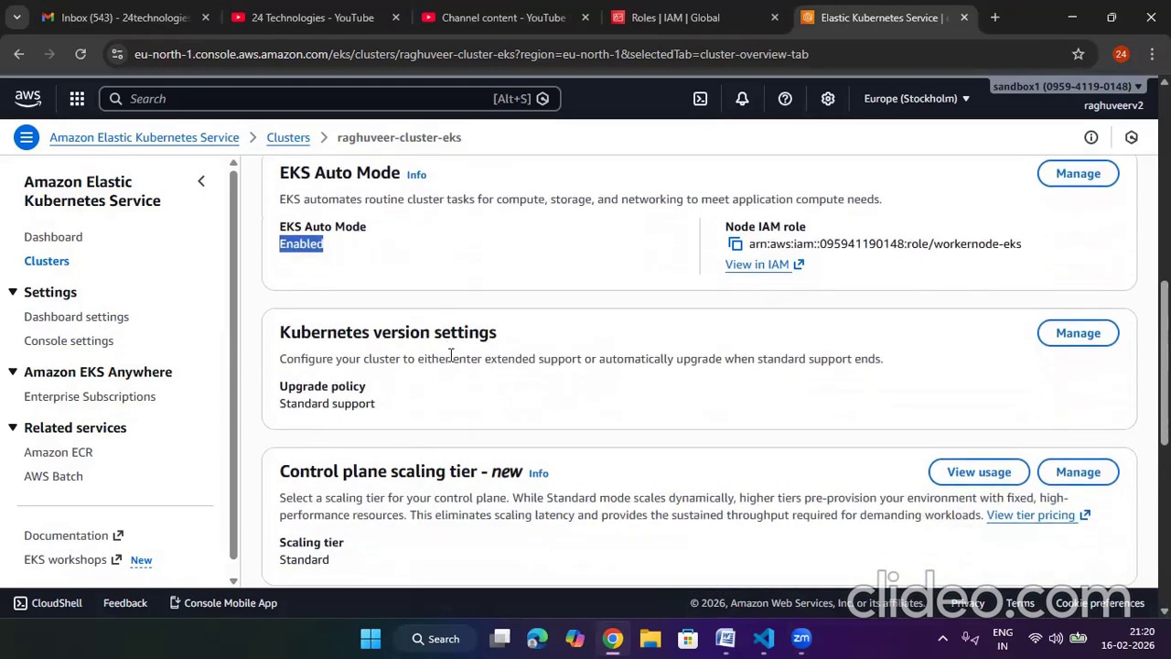
{"action": "scroll", "coordinate": [363, 423], "scroll_direction": "down", "scroll_amount": 2}
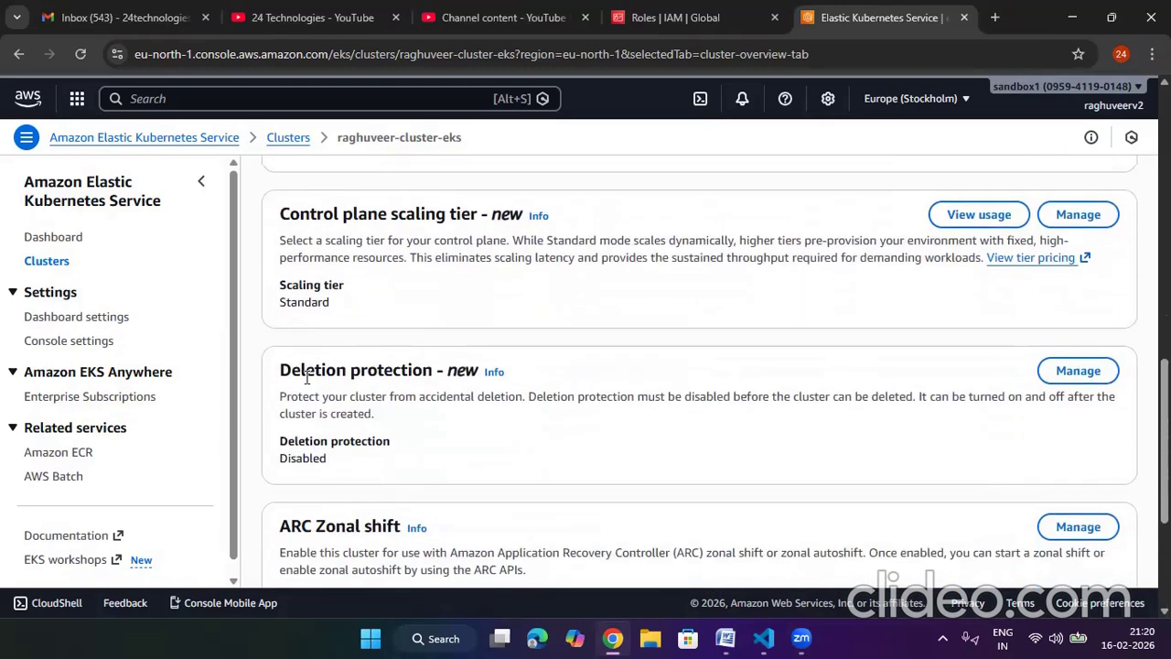
{"action": "scroll", "coordinate": [414, 396], "scroll_direction": "up", "scroll_amount": 6}
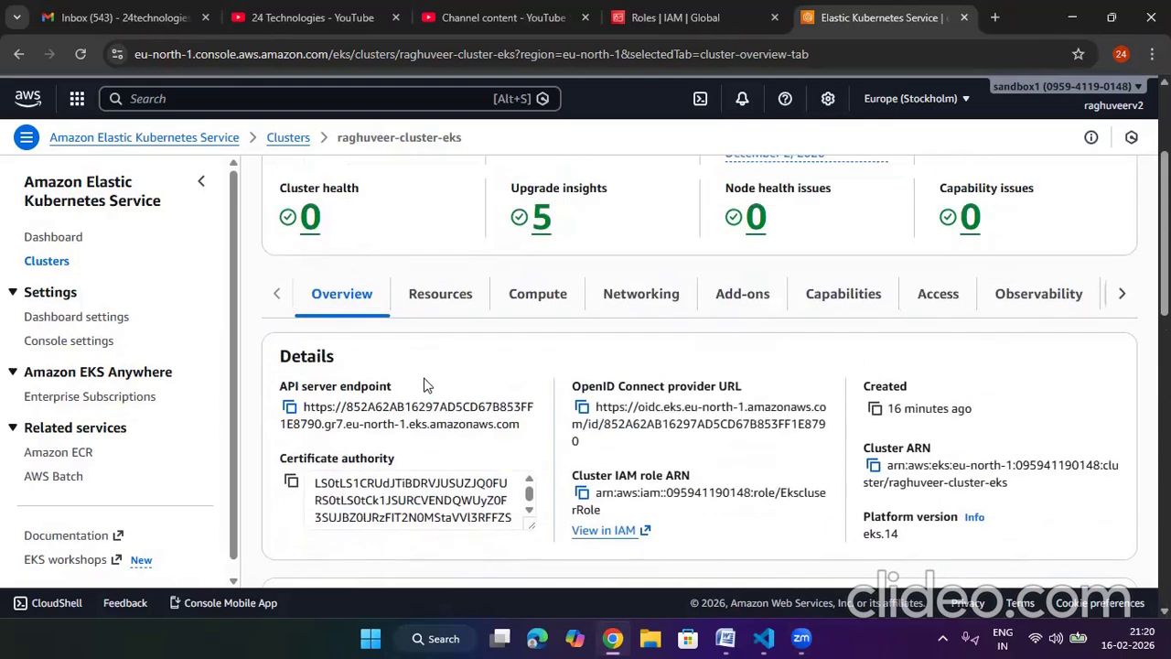
Step: Browse the cluster's Kubernetes resources, examining the workload pods and the resource types under Storage
{"action": "left_click", "coordinate": [434, 296]}
{"action": "scroll", "coordinate": [457, 362], "scroll_direction": "down", "scroll_amount": 2}
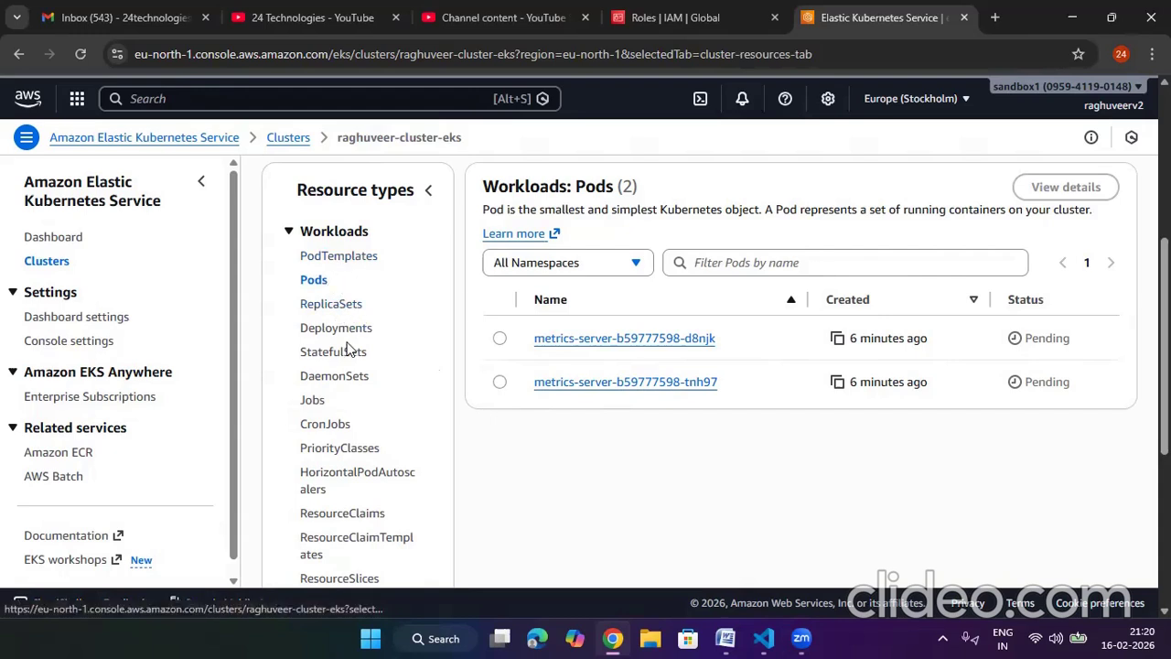
{"action": "scroll", "coordinate": [351, 494], "scroll_direction": "down", "scroll_amount": 2}
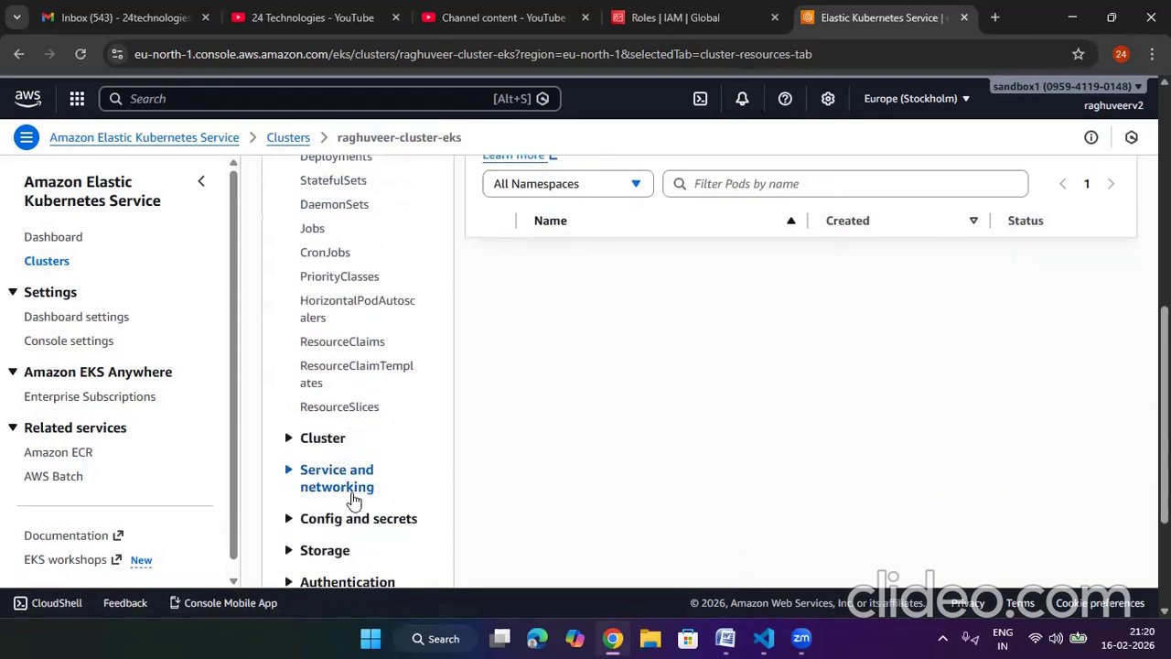
{"action": "scroll", "coordinate": [340, 419], "scroll_direction": "down", "scroll_amount": 1}
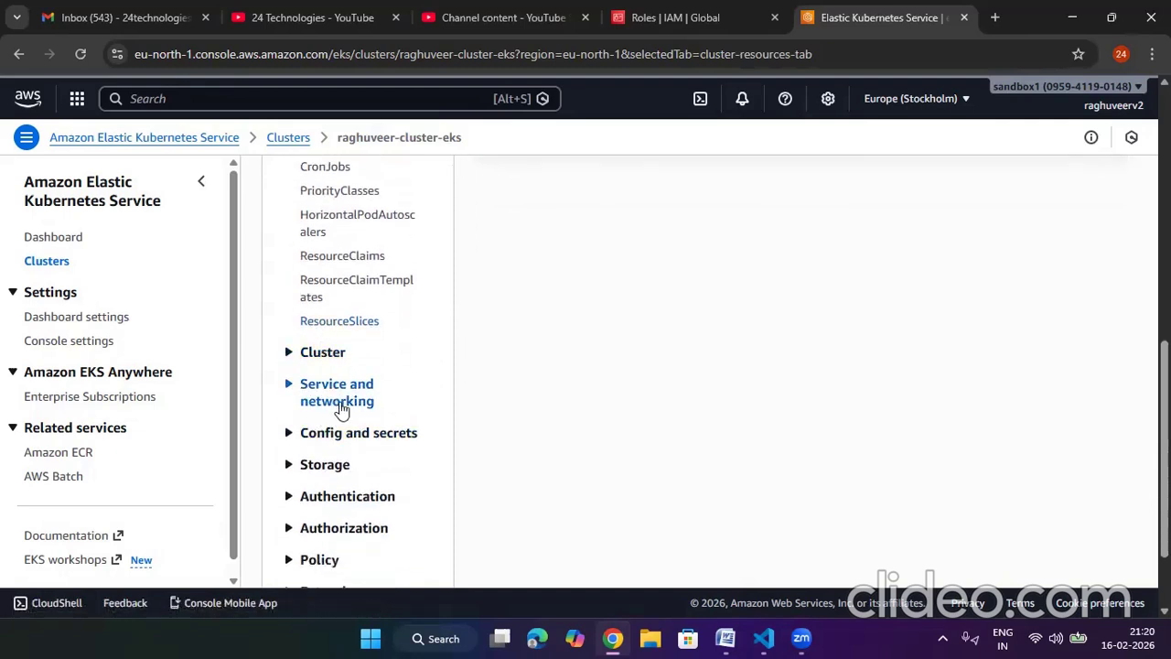
{"action": "left_click", "coordinate": [340, 462]}
{"action": "scroll", "coordinate": [348, 420], "scroll_direction": "down", "scroll_amount": 1}
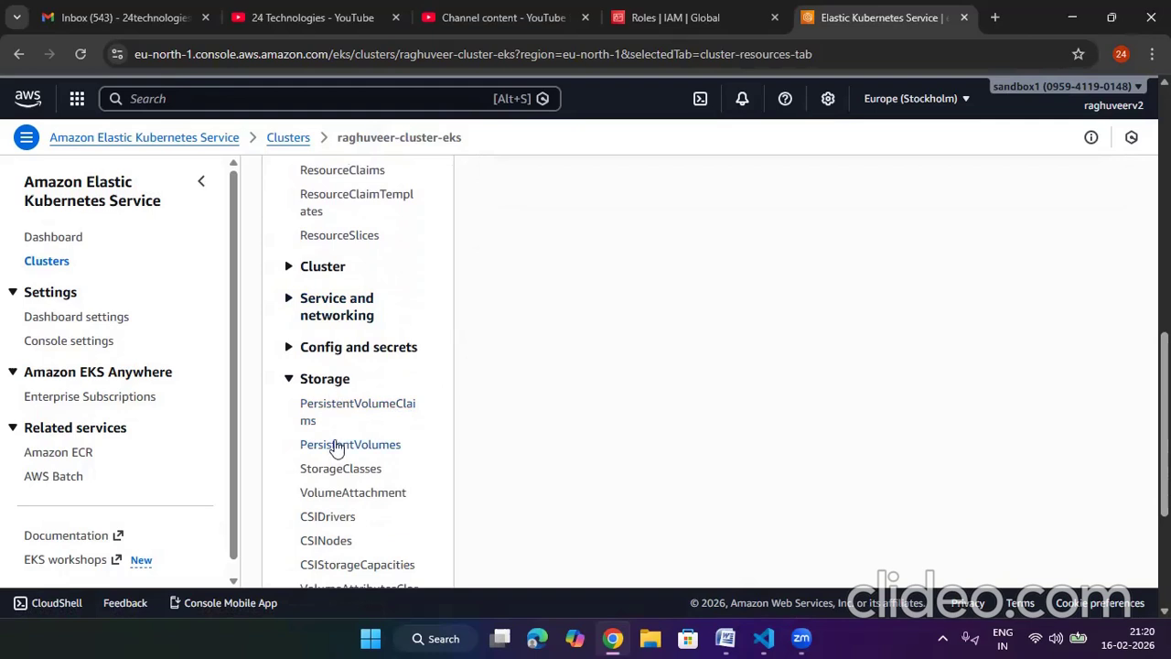
{"action": "scroll", "coordinate": [339, 446], "scroll_direction": "down", "scroll_amount": 2}
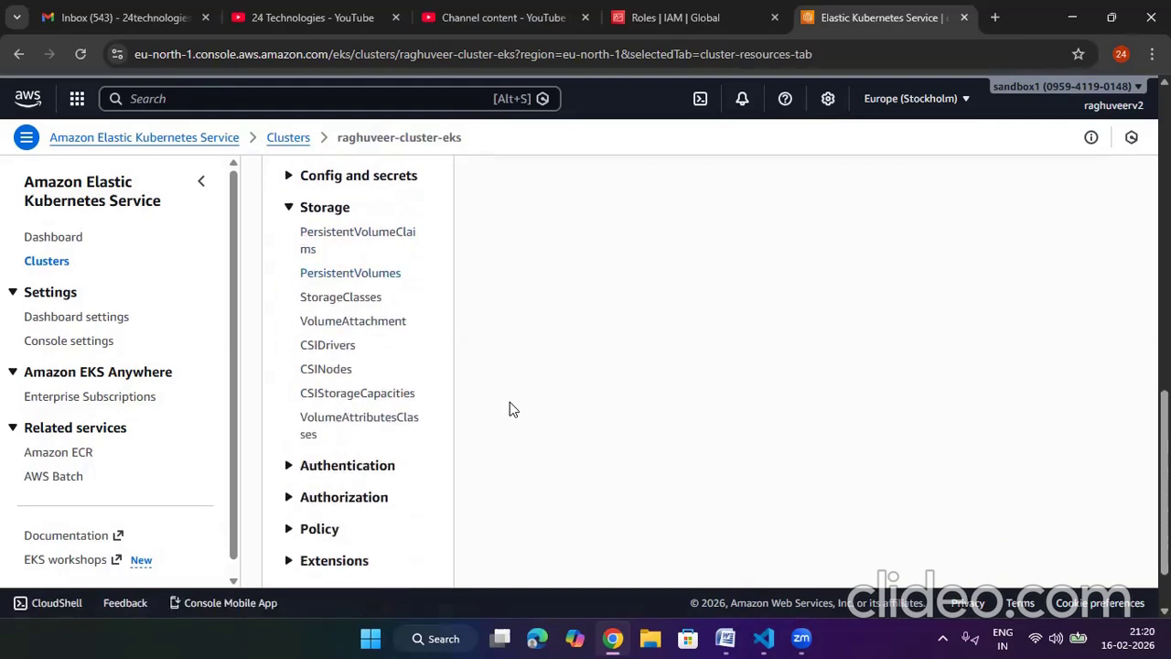
{"action": "scroll", "coordinate": [509, 408], "scroll_direction": "up", "scroll_amount": 6}
{"action": "scroll", "coordinate": [510, 408], "scroll_direction": "up", "scroll_amount": 3}
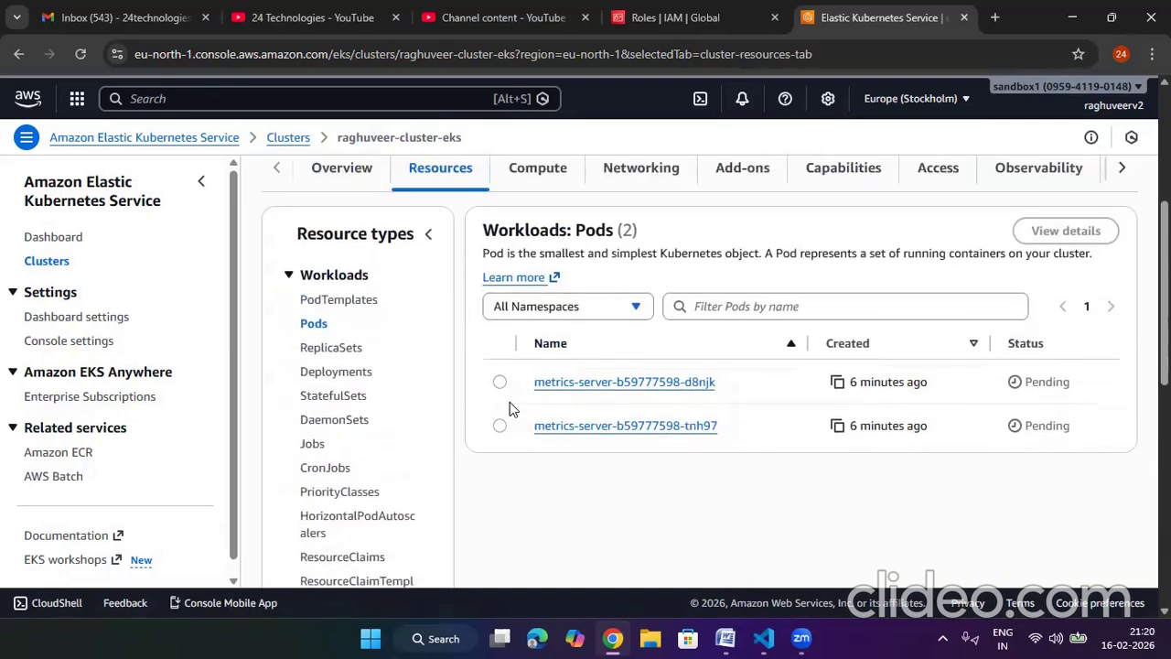
Step: Inspect the cluster's compute configuration, covering the nodes list, built-in node pools and node groups
{"action": "left_click", "coordinate": [537, 385]}
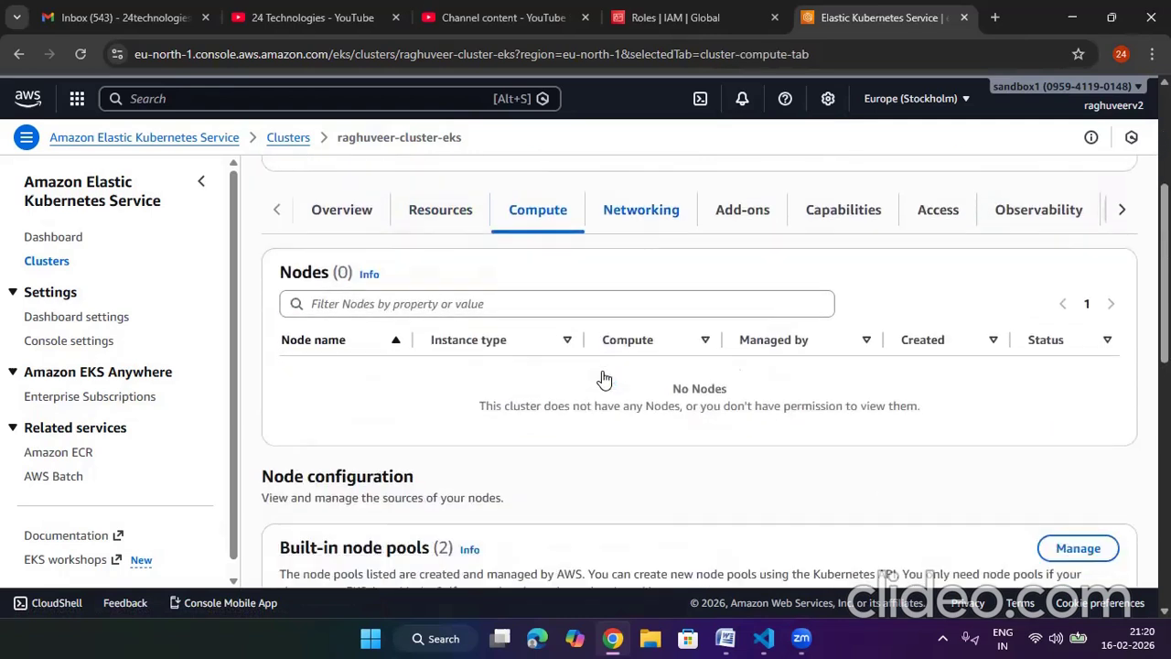
{"action": "left_click_drag", "start_coordinate": [340, 278], "coordinate": [293, 281]}
{"action": "left_click", "coordinate": [489, 405]}
{"action": "scroll", "coordinate": [576, 397], "scroll_direction": "down", "scroll_amount": 1}
{"action": "left_click_drag", "start_coordinate": [346, 411], "coordinate": [279, 411]}
{"action": "scroll", "coordinate": [467, 385], "scroll_direction": "down", "scroll_amount": 2}
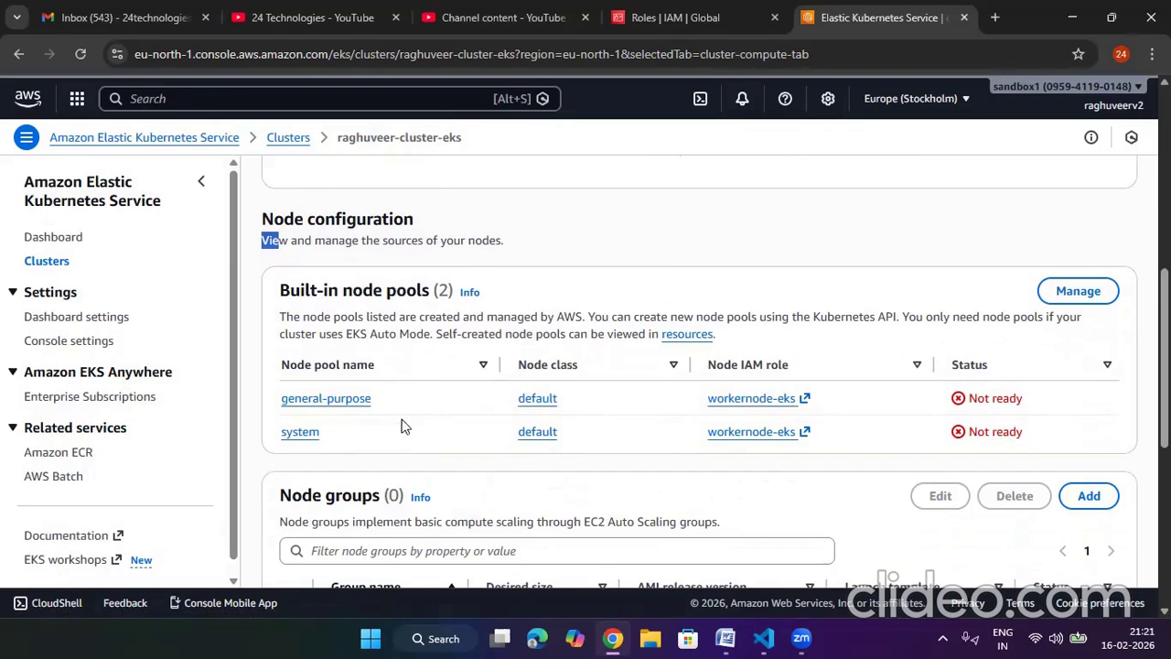
{"action": "scroll", "coordinate": [398, 428], "scroll_direction": "down", "scroll_amount": 2}
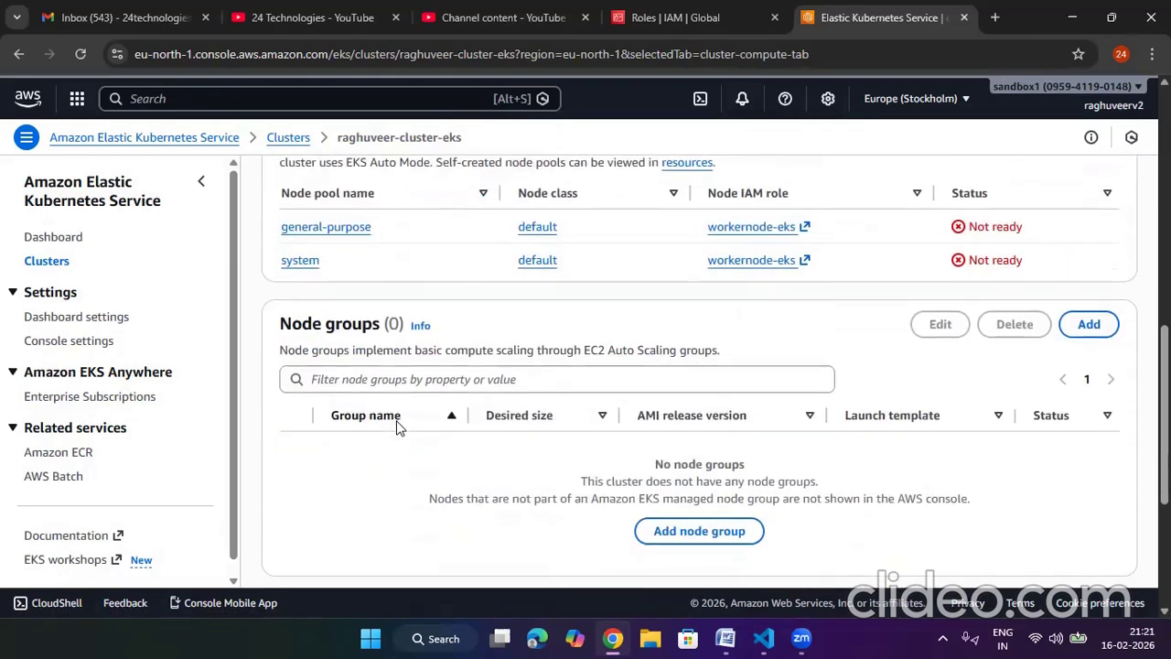
Step: Open the form for adding a node group and select workernode-eks as its node IAM role
{"action": "left_click", "coordinate": [699, 532]}
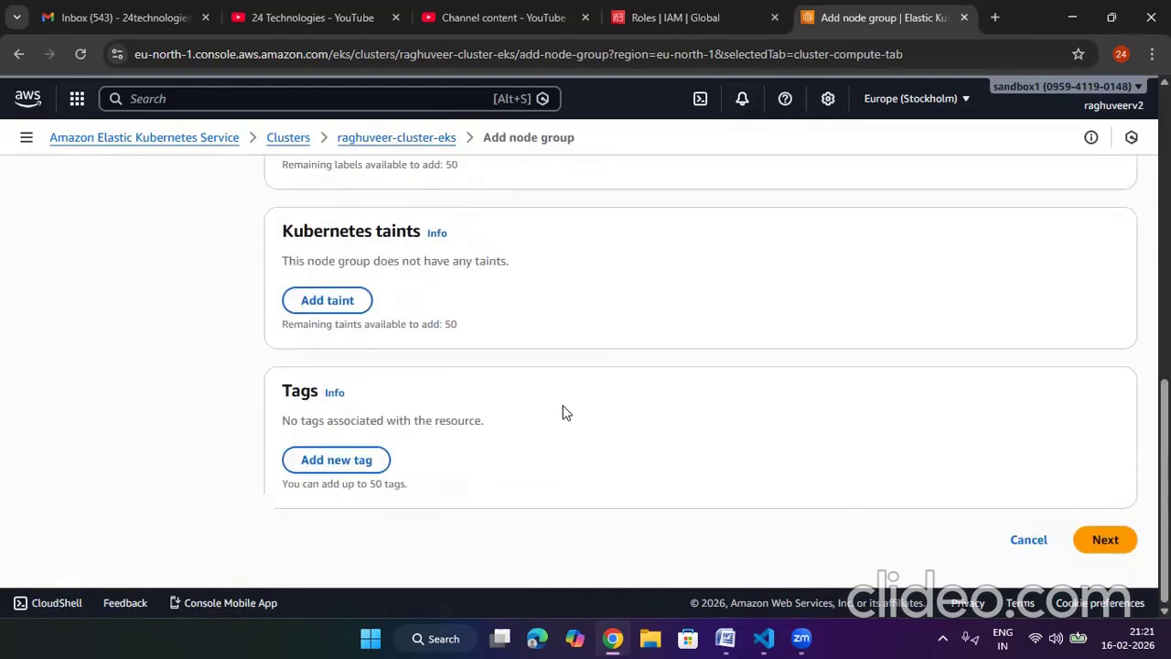
{"action": "scroll", "coordinate": [566, 412], "scroll_direction": "up", "scroll_amount": 6}
{"action": "scroll", "coordinate": [419, 364], "scroll_direction": "up", "scroll_amount": 2}
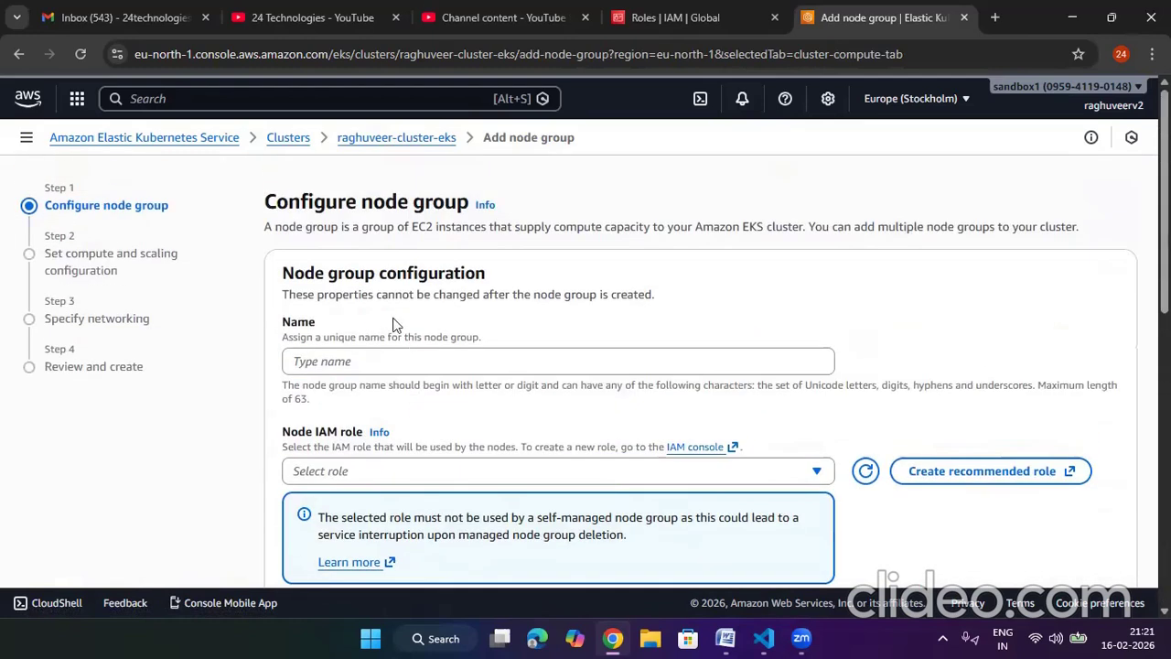
{"action": "scroll", "coordinate": [366, 331], "scroll_direction": "down", "scroll_amount": 1}
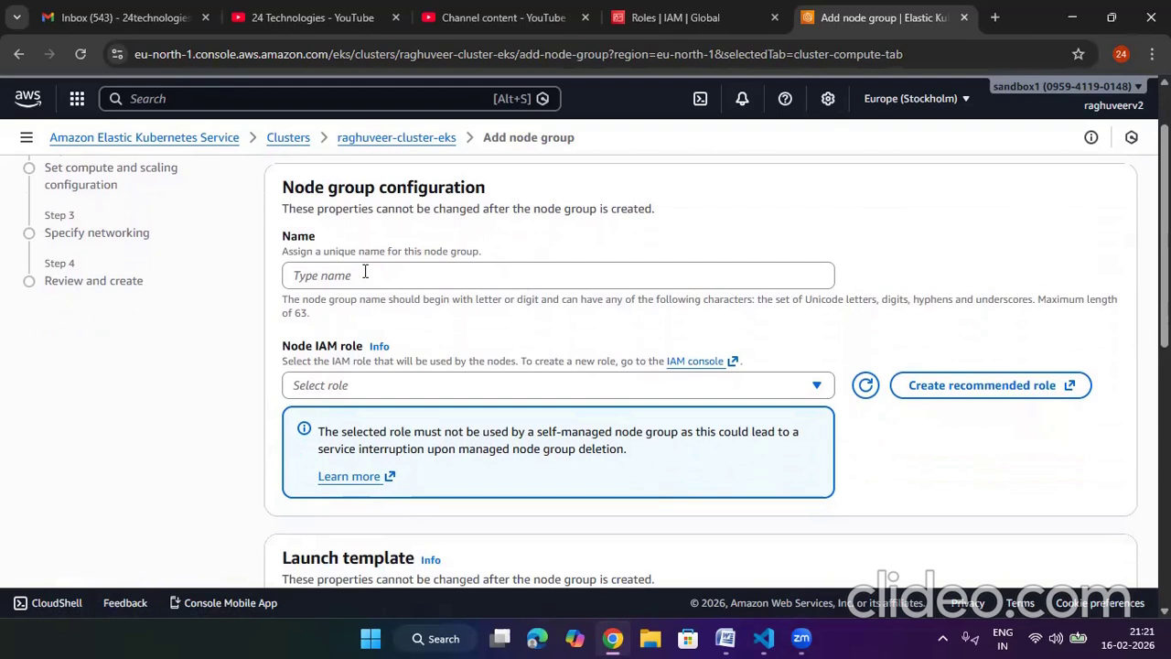
{"action": "left_click", "coordinate": [399, 275]}
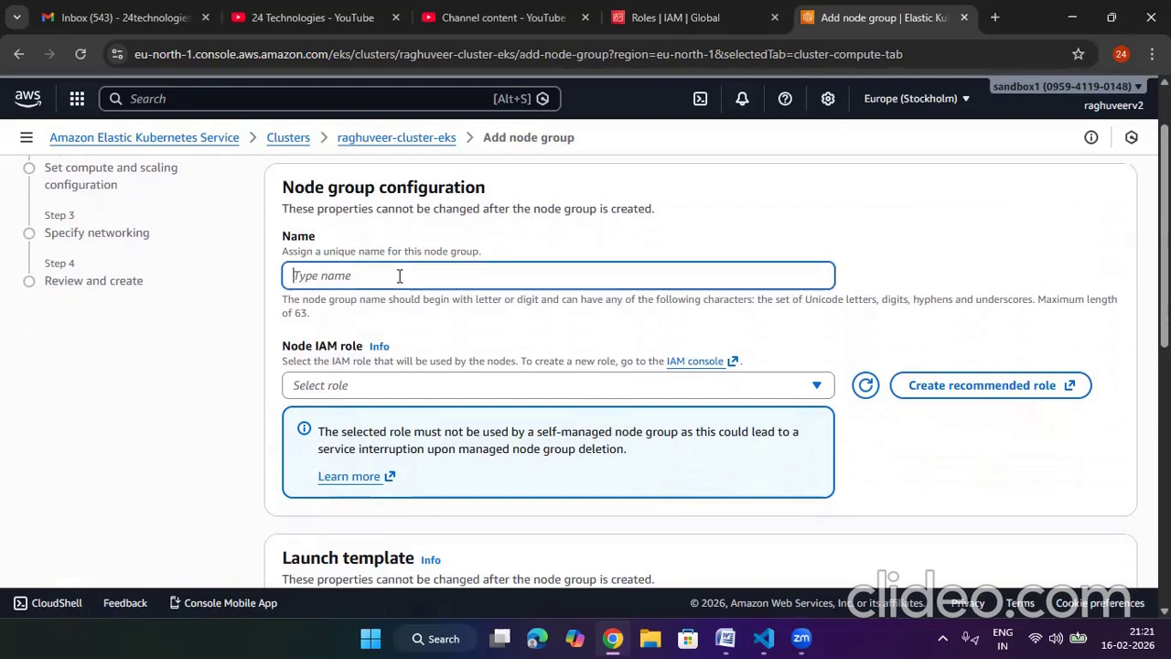
{"action": "left_click", "coordinate": [721, 384]}
{"action": "left_click", "coordinate": [434, 458]}
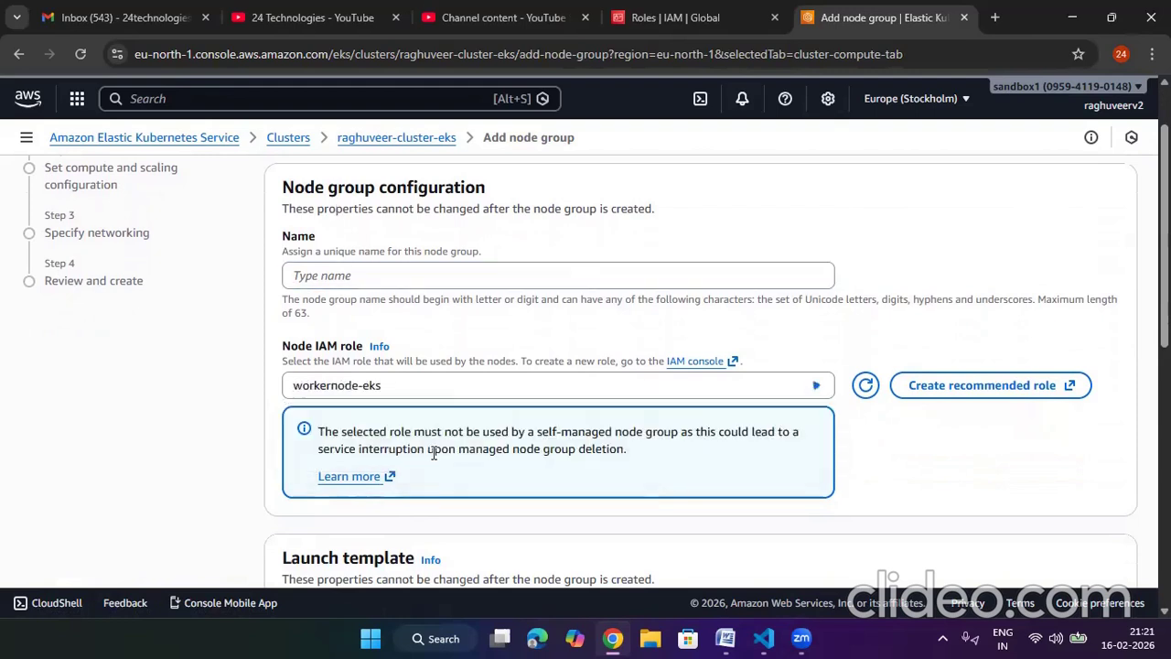
Step: Preview the launch template option and the remaining node group settings, and leave the form for the cluster's details page
{"action": "scroll", "coordinate": [440, 403], "scroll_direction": "down", "scroll_amount": 1}
{"action": "scroll", "coordinate": [430, 384], "scroll_direction": "down", "scroll_amount": 2}
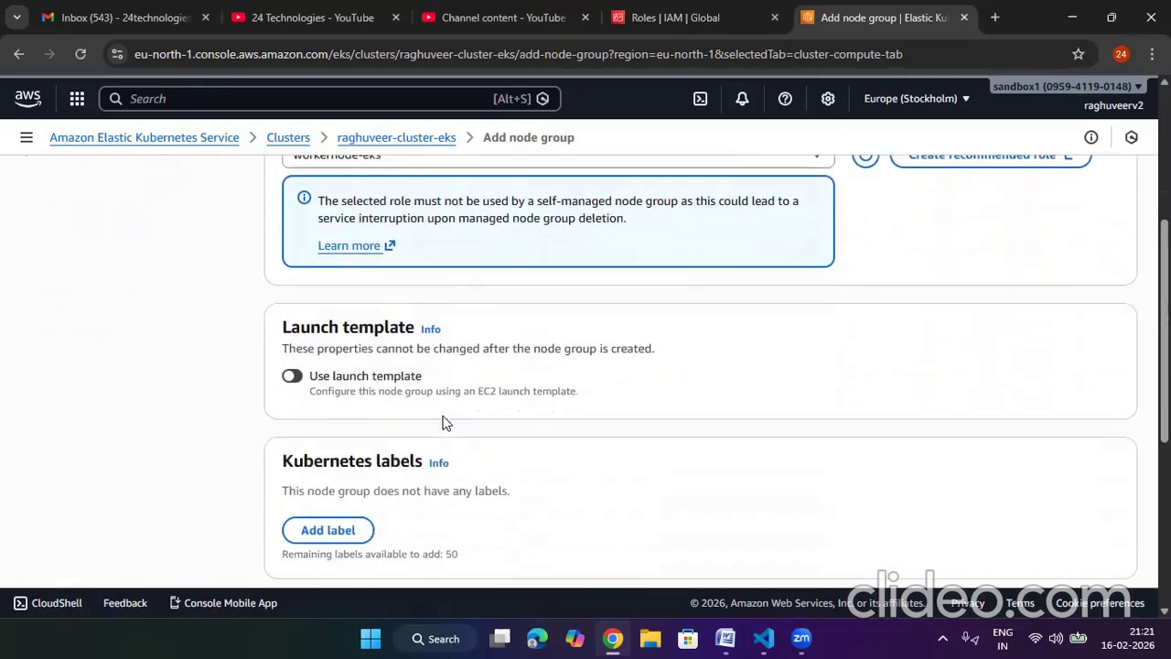
{"action": "left_click", "coordinate": [299, 348]}
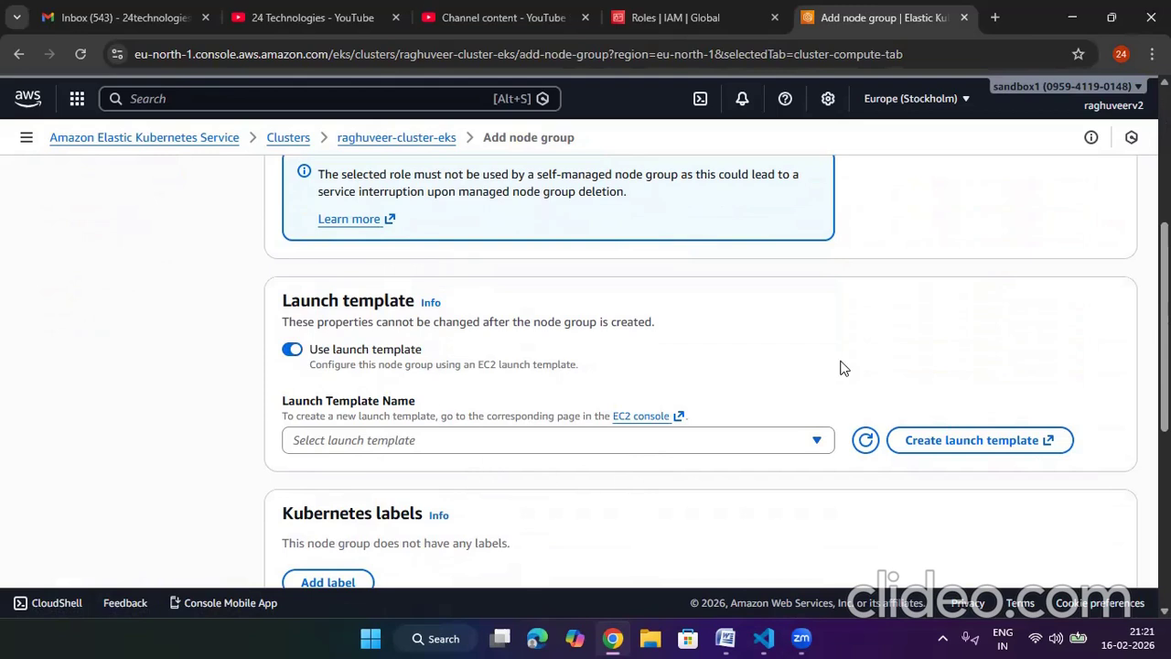
{"action": "left_click", "coordinate": [294, 350]}
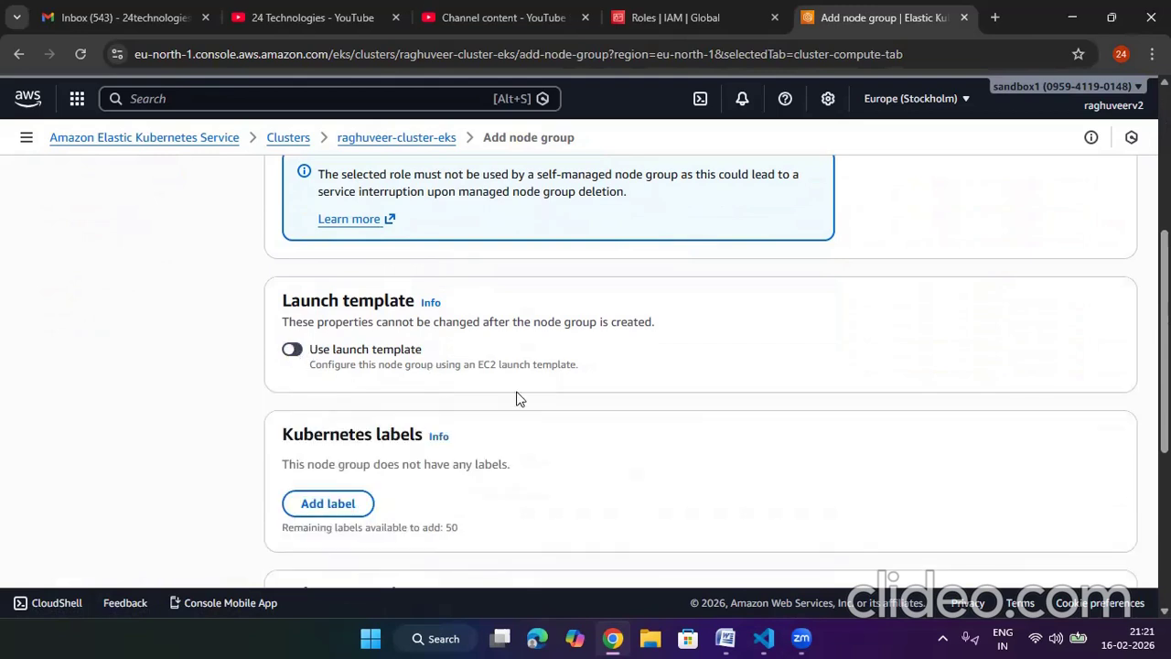
{"action": "scroll", "coordinate": [485, 356], "scroll_direction": "down", "scroll_amount": 2}
{"action": "scroll", "coordinate": [436, 324], "scroll_direction": "down", "scroll_amount": 2}
{"action": "scroll", "coordinate": [436, 324], "scroll_direction": "up", "scroll_amount": 5}
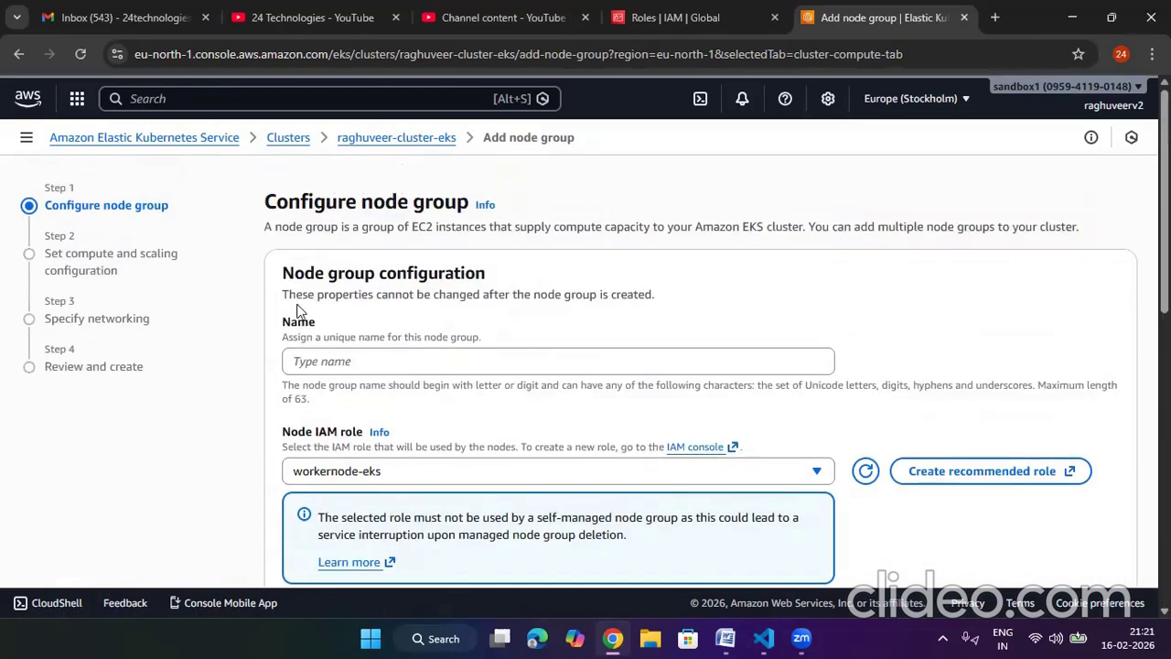
{"action": "left_click", "coordinate": [374, 147]}
Step: Return to the cluster's compute configuration and examine the node groups and Fargate profiles sections
{"action": "scroll", "coordinate": [568, 439], "scroll_direction": "down", "scroll_amount": 2}
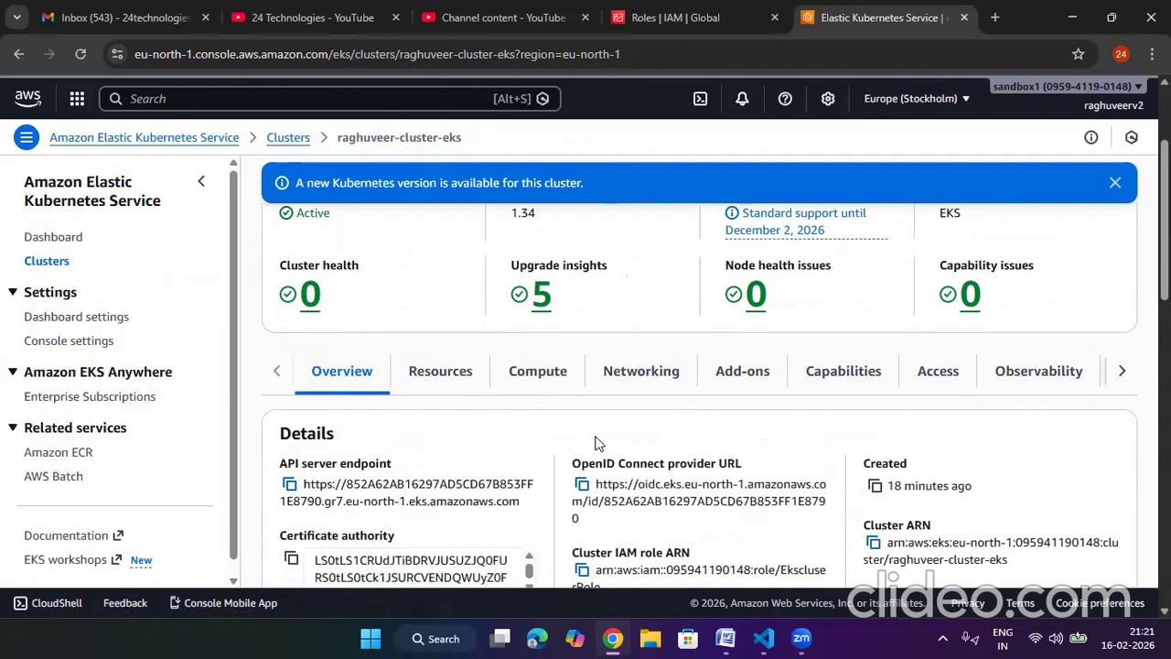
{"action": "left_click", "coordinate": [548, 383]}
{"action": "scroll", "coordinate": [606, 387], "scroll_direction": "down", "scroll_amount": 5}
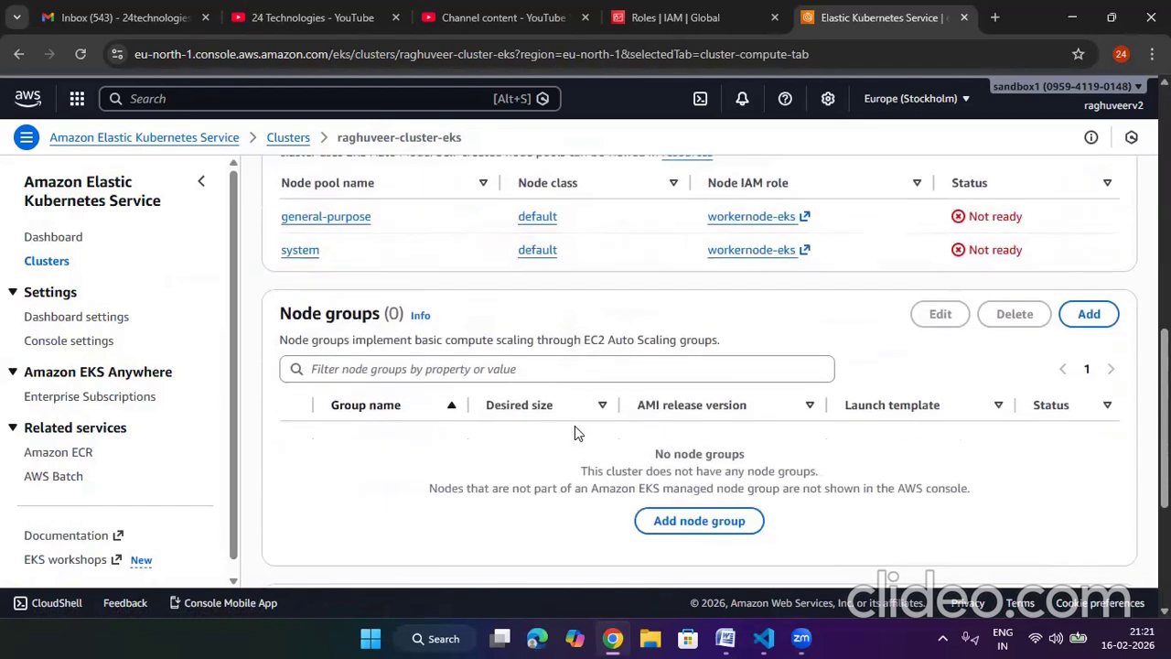
{"action": "scroll", "coordinate": [574, 425], "scroll_direction": "down", "scroll_amount": 3}
{"action": "scroll", "coordinate": [515, 328], "scroll_direction": "up", "scroll_amount": 1}
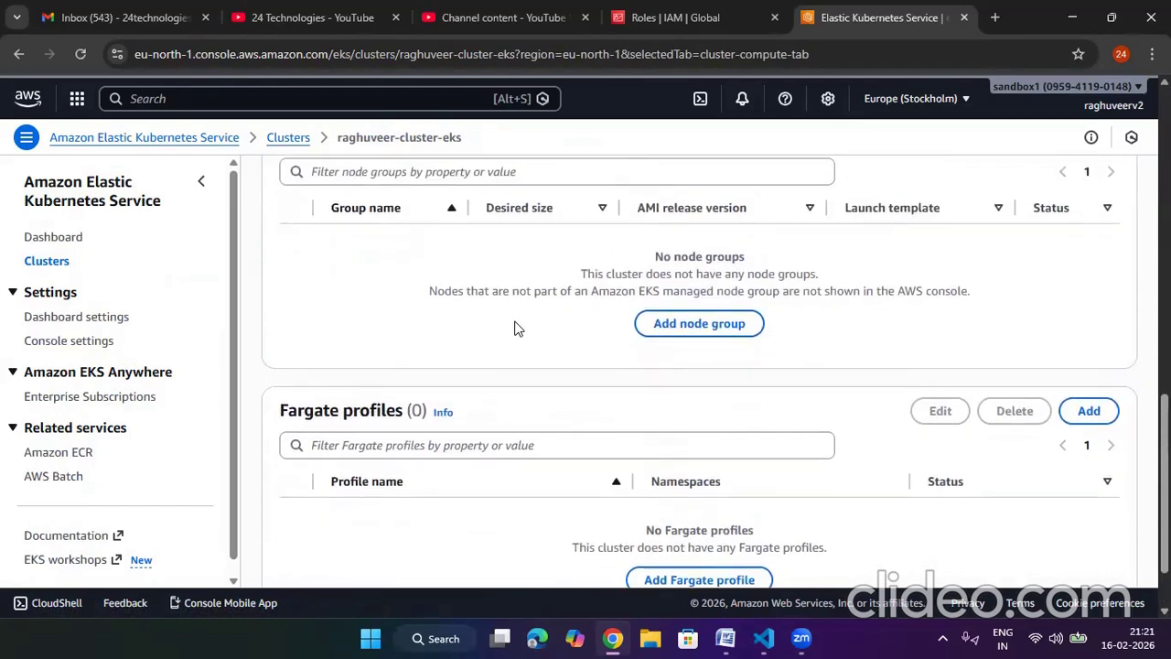
{"action": "scroll", "coordinate": [356, 280], "scroll_direction": "up", "scroll_amount": 2}
{"action": "left_click_drag", "start_coordinate": [395, 288], "coordinate": [285, 289]}
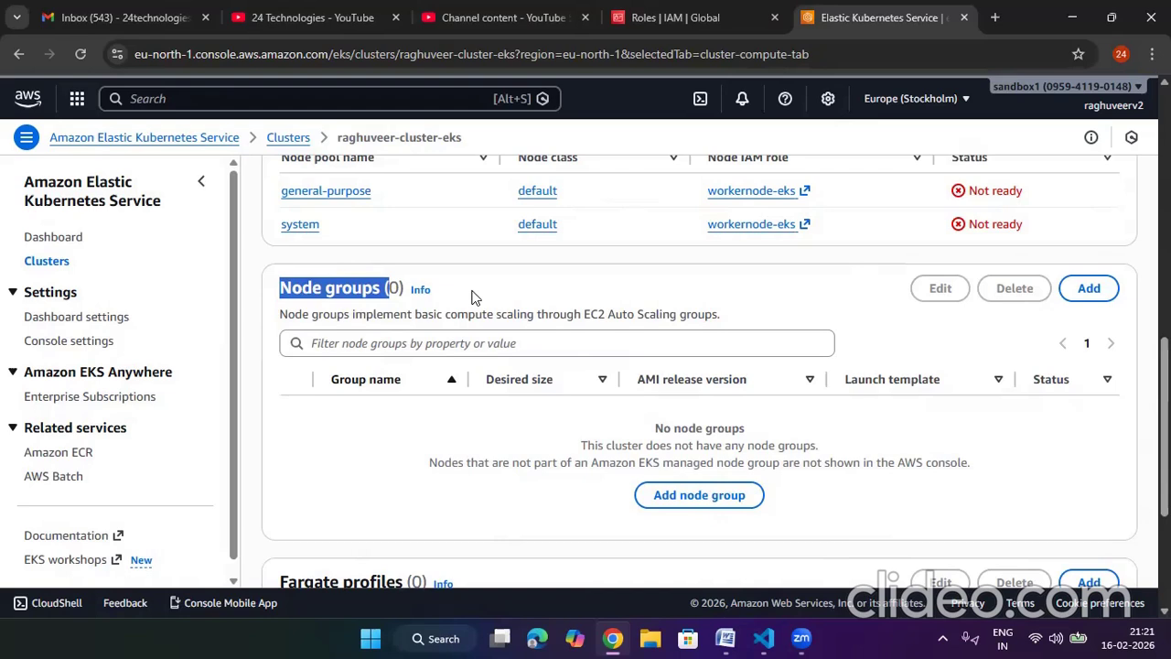
{"action": "scroll", "coordinate": [461, 311], "scroll_direction": "down", "scroll_amount": 1}
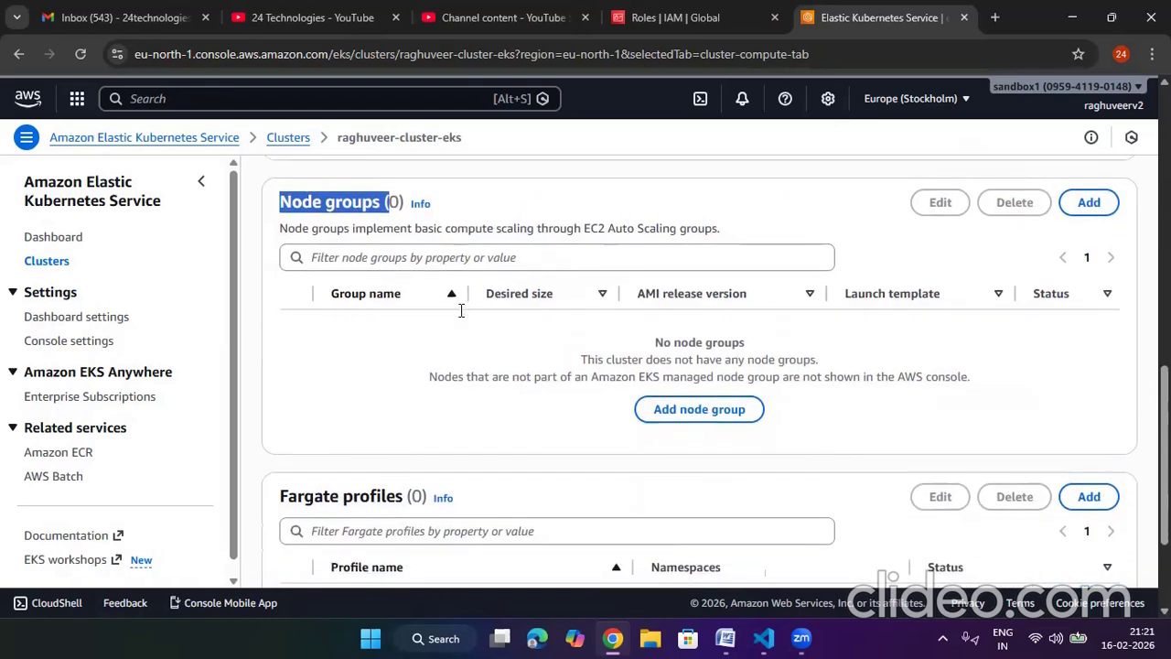
{"action": "left_click", "coordinate": [435, 349]}
{"action": "scroll", "coordinate": [411, 334], "scroll_direction": "down", "scroll_amount": 2}
{"action": "left_click_drag", "start_coordinate": [399, 324], "coordinate": [281, 326]}
Step: Open the form for adding a Fargate profile and examine its pod execution role, subnets and tags options
{"action": "left_click", "coordinate": [719, 498]}
{"action": "scroll", "coordinate": [781, 472], "scroll_direction": "down", "scroll_amount": 1}
{"action": "left_click", "coordinate": [423, 416]}
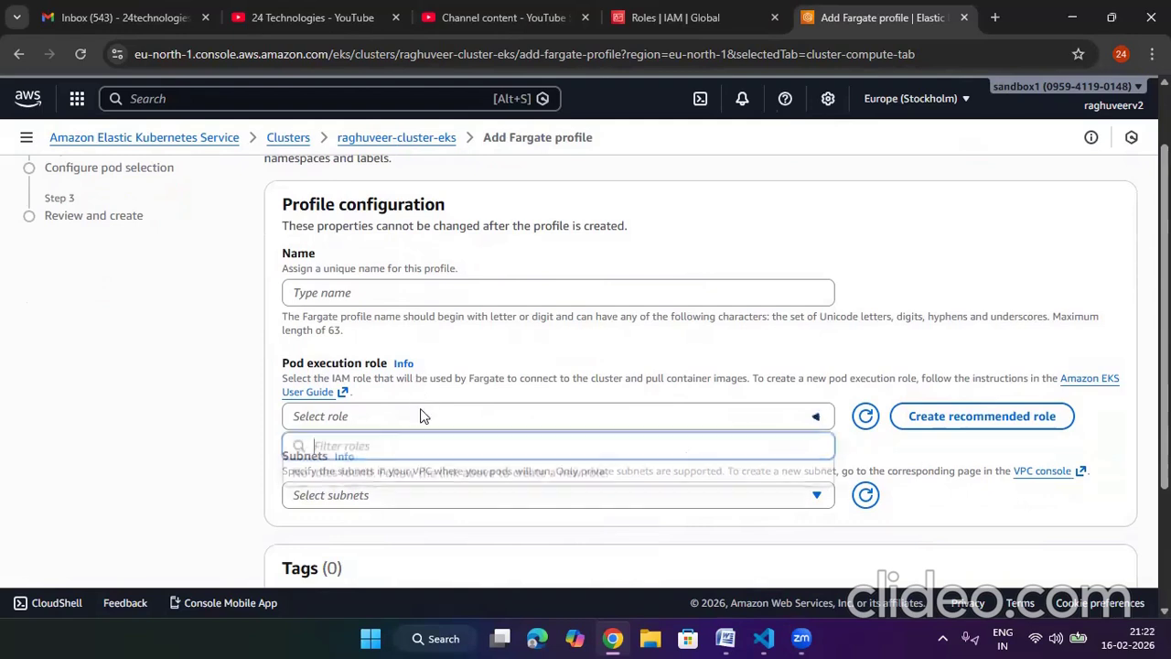
{"action": "left_click", "coordinate": [151, 431]}
{"action": "scroll", "coordinate": [398, 404], "scroll_direction": "down", "scroll_amount": 1}
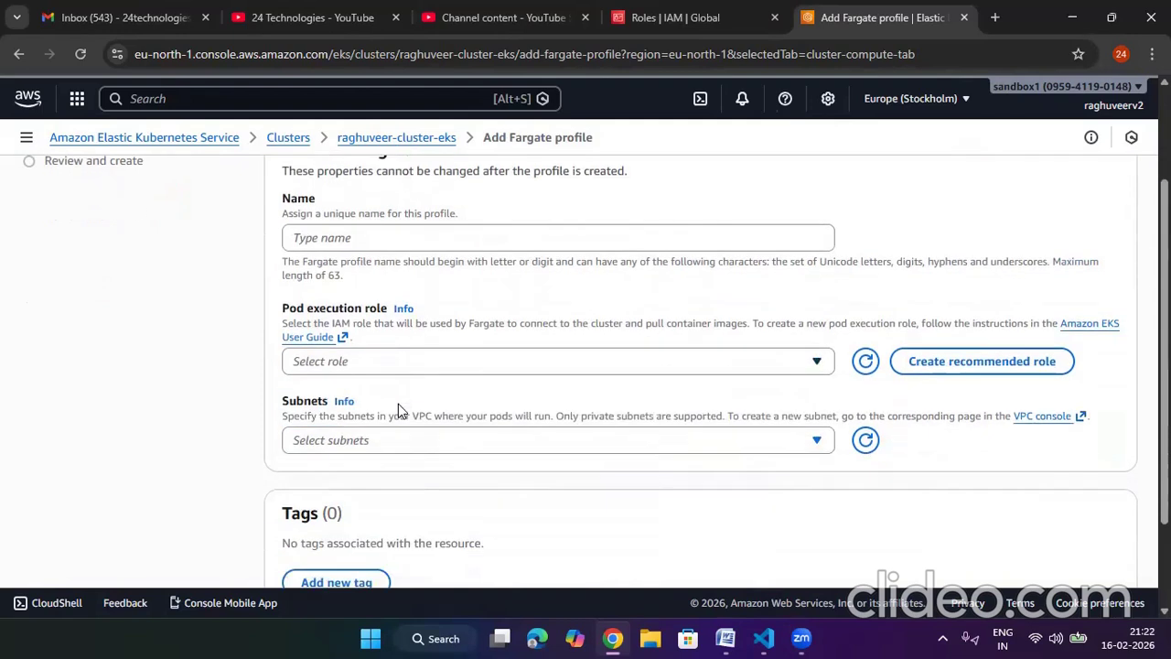
{"action": "scroll", "coordinate": [398, 404], "scroll_direction": "down", "scroll_amount": 2}
{"action": "scroll", "coordinate": [520, 401], "scroll_direction": "up", "scroll_amount": 3}
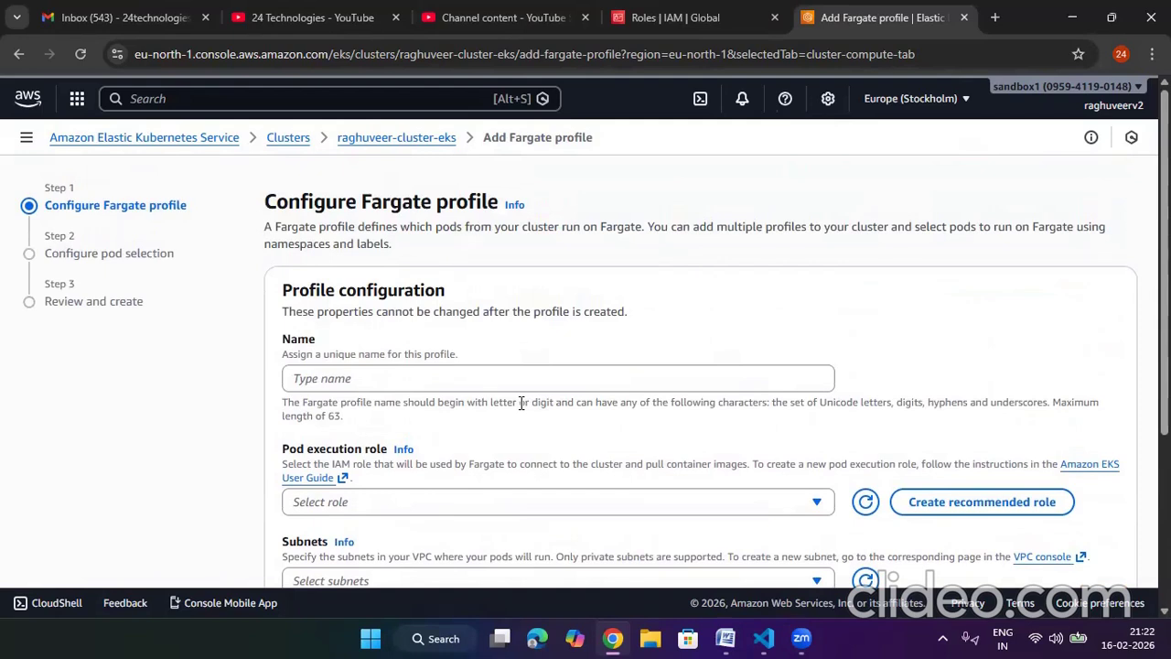
Step: Leave the Fargate profile form and reopen the cluster's overview from the clusters list
{"action": "left_click", "coordinate": [290, 139]}
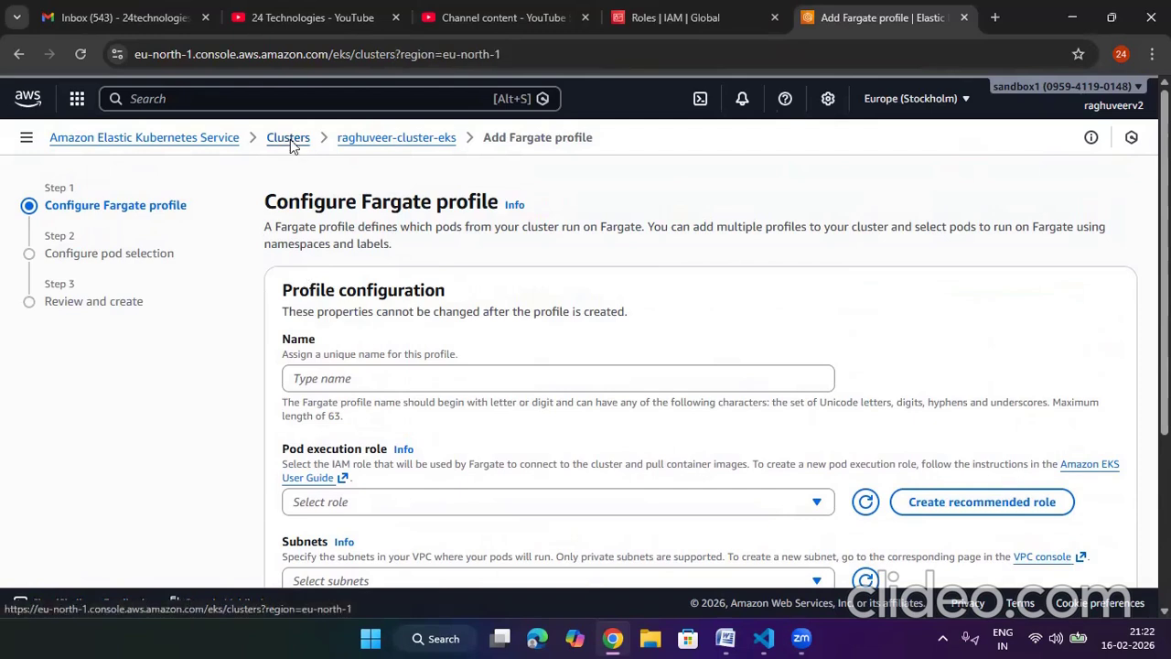
{"action": "left_click", "coordinate": [391, 294]}
{"action": "scroll", "coordinate": [559, 438], "scroll_direction": "down", "scroll_amount": 4}
{"action": "scroll", "coordinate": [621, 433], "scroll_direction": "up", "scroll_amount": 2}
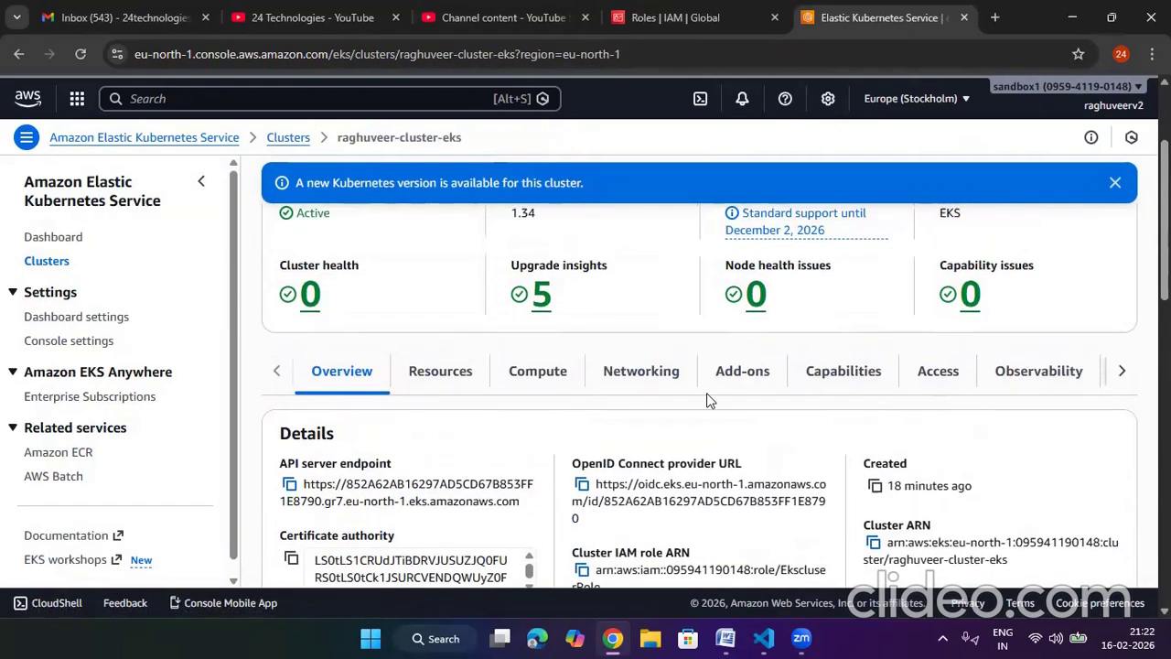
Step: Open the form for adding a node group from the cluster's compute configuration
{"action": "left_click", "coordinate": [540, 372]}
{"action": "scroll", "coordinate": [656, 384], "scroll_direction": "down", "scroll_amount": 5}
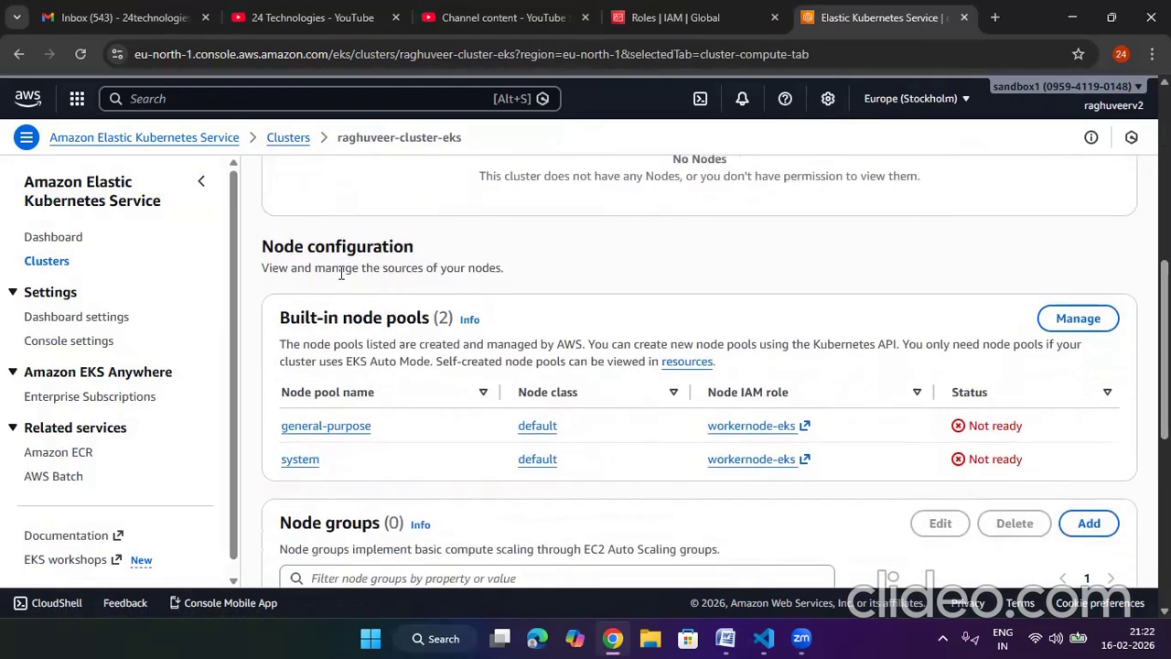
{"action": "scroll", "coordinate": [349, 303], "scroll_direction": "down", "scroll_amount": 2}
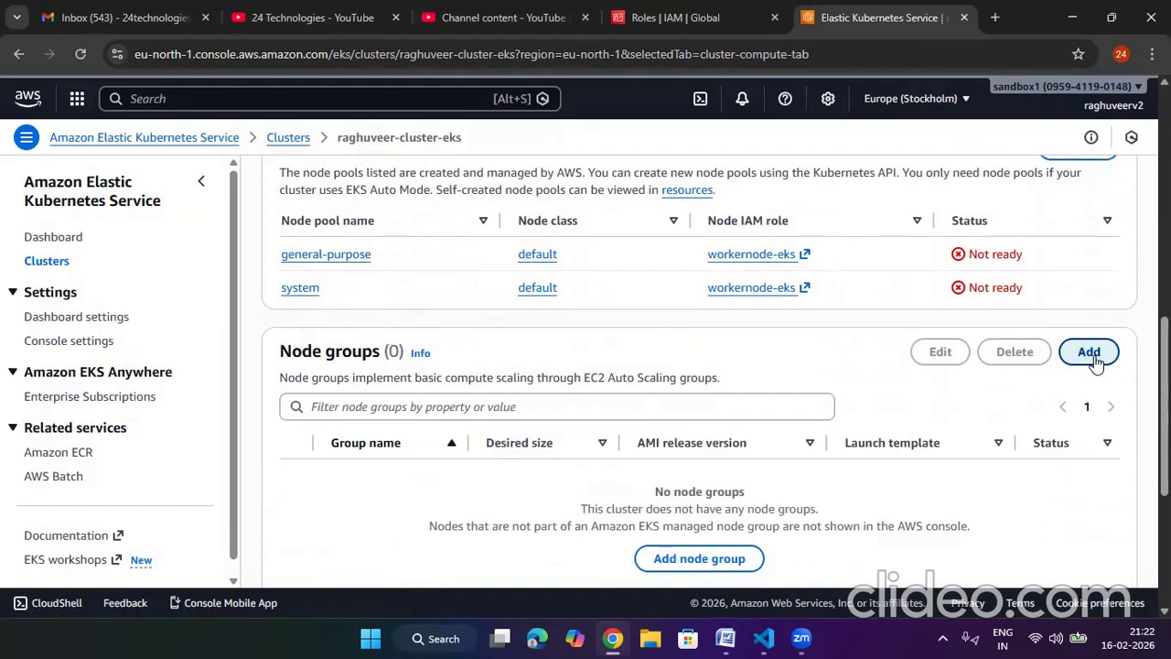
{"action": "left_click", "coordinate": [1090, 355]}
{"action": "scroll", "coordinate": [563, 382], "scroll_direction": "up", "scroll_amount": 6}
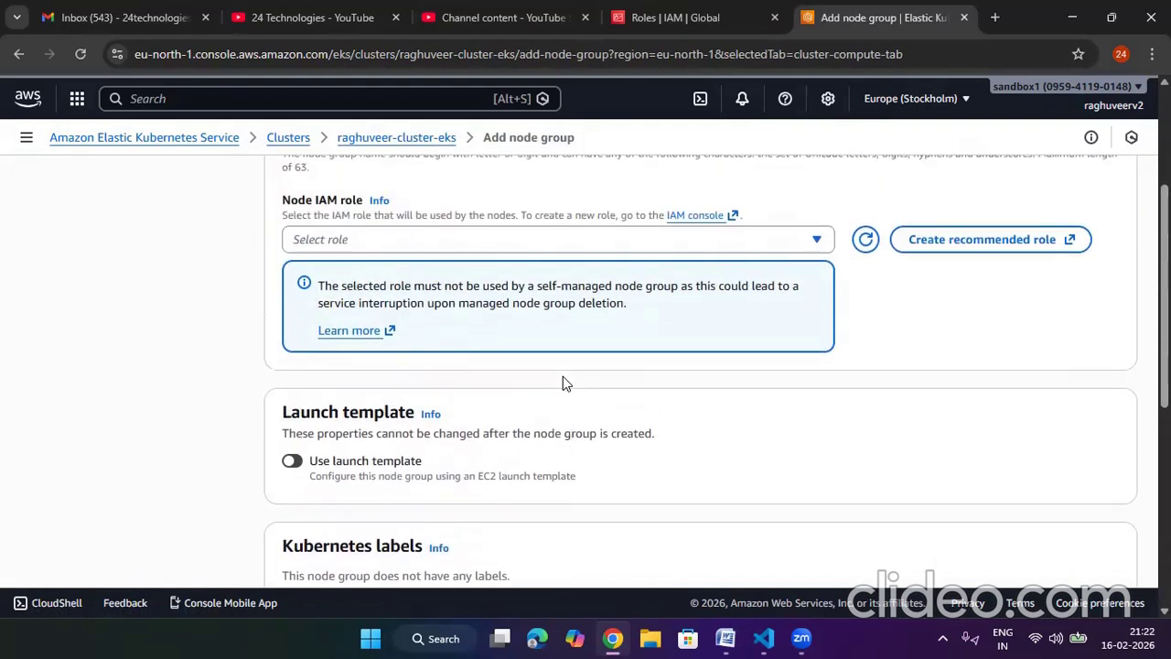
Step: Assign the workernode-eks IAM role to the node group, name it adsfsdsd, and continue to the compute and scaling configuration
{"action": "left_click", "coordinate": [424, 279]}
{"action": "left_click", "coordinate": [405, 340]}
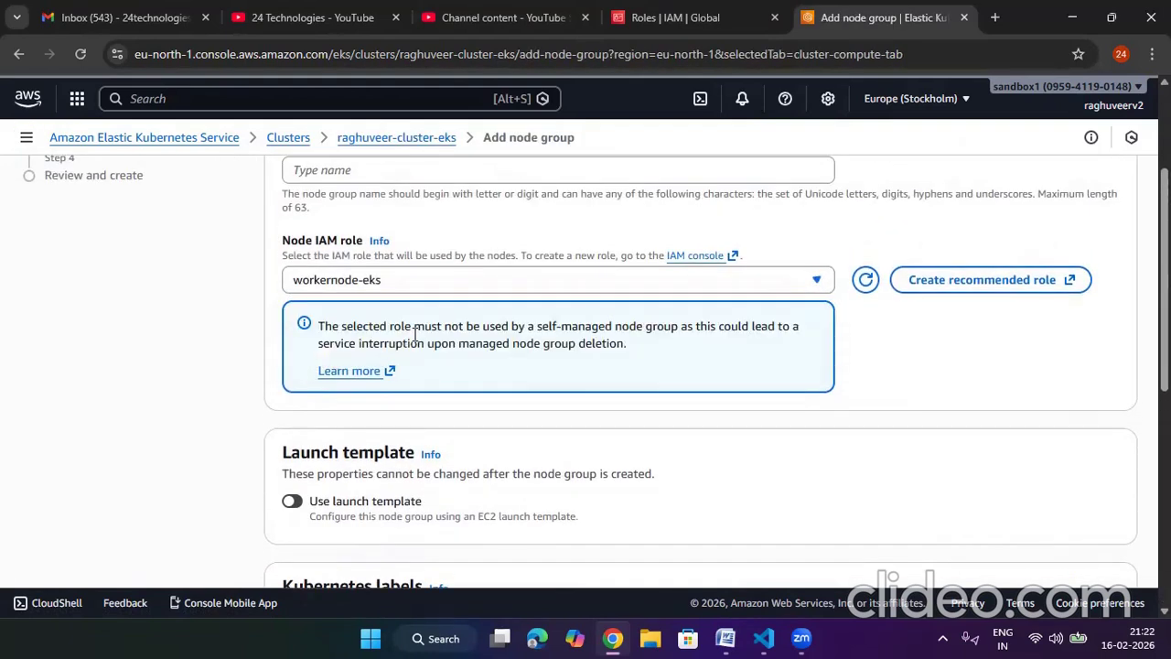
{"action": "scroll", "coordinate": [394, 342], "scroll_direction": "up", "scroll_amount": 2}
{"action": "left_click", "coordinate": [387, 341]}
{"action": "type", "text": "adsfsdsd"}
{"action": "left_click", "coordinate": [949, 327]}
{"action": "scroll", "coordinate": [952, 328], "scroll_direction": "down", "scroll_amount": 3}
{"action": "scroll", "coordinate": [357, 329], "scroll_direction": "down", "scroll_amount": 4}
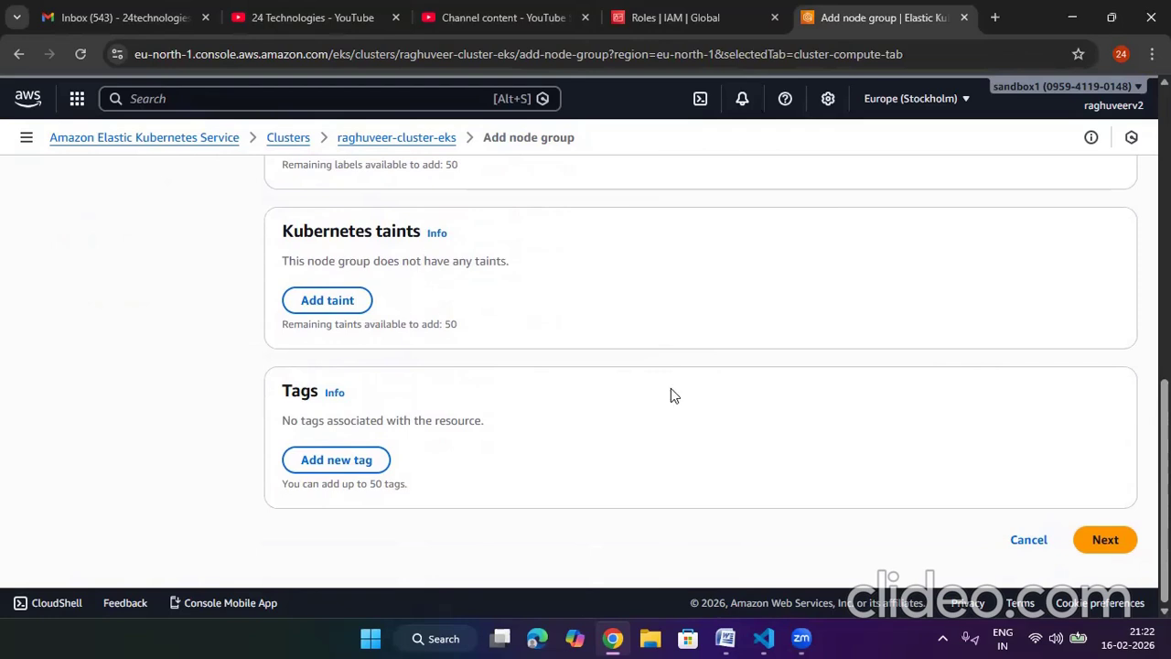
{"action": "left_click", "coordinate": [1096, 547]}
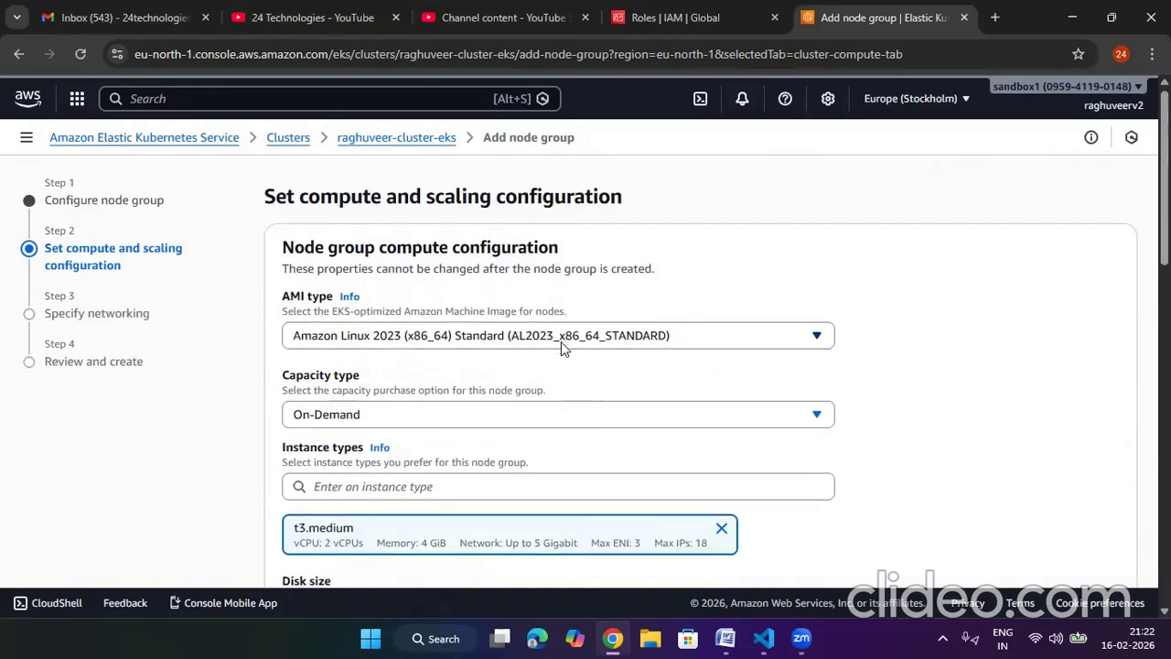
Step: Examine the available capacity types and instance types for the node group without changing the current selections
{"action": "scroll", "coordinate": [561, 342], "scroll_direction": "down", "scroll_amount": 1}
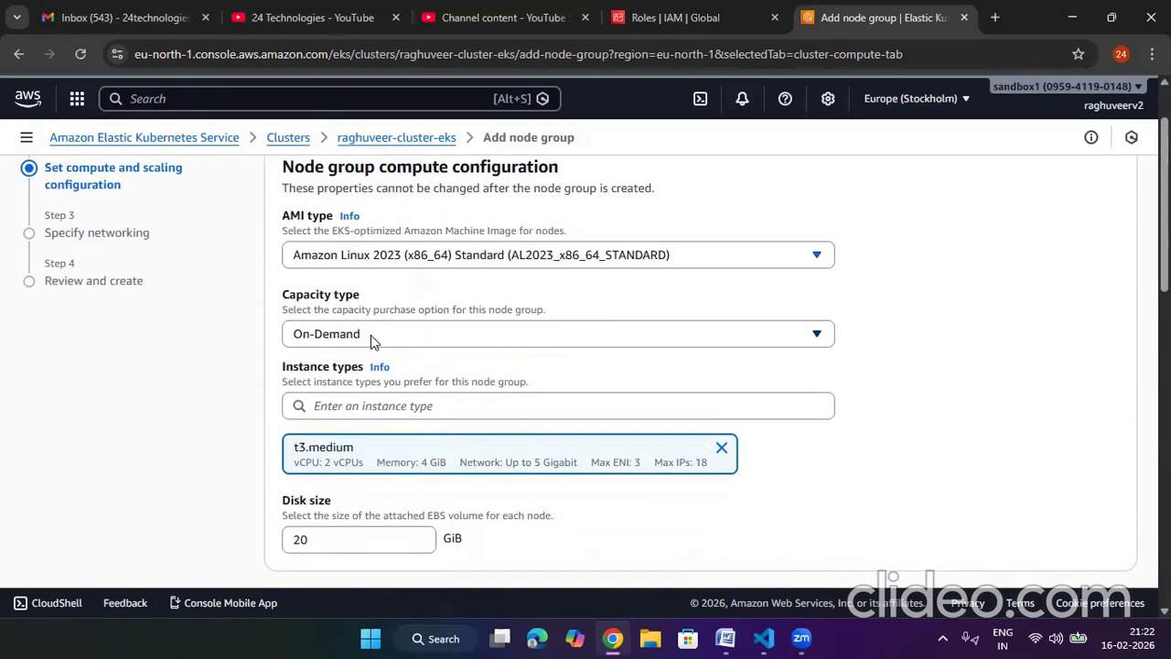
{"action": "left_click", "coordinate": [370, 335]}
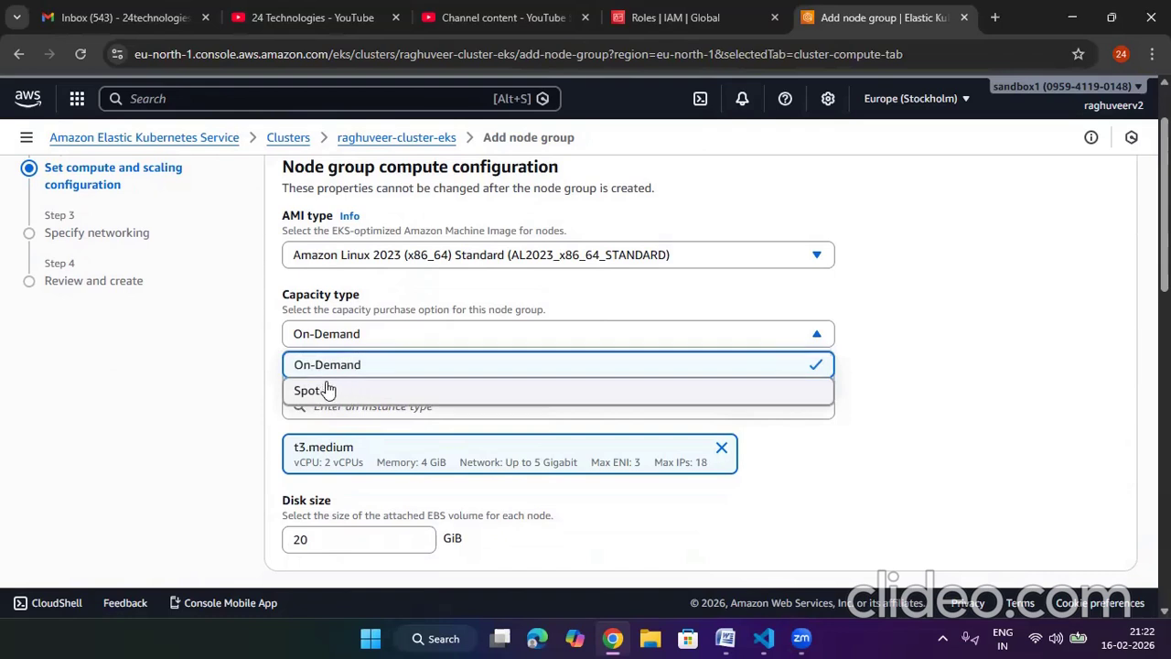
{"action": "left_click", "coordinate": [972, 372]}
{"action": "left_click", "coordinate": [796, 405]}
{"action": "scroll", "coordinate": [863, 370], "scroll_direction": "down", "scroll_amount": 1}
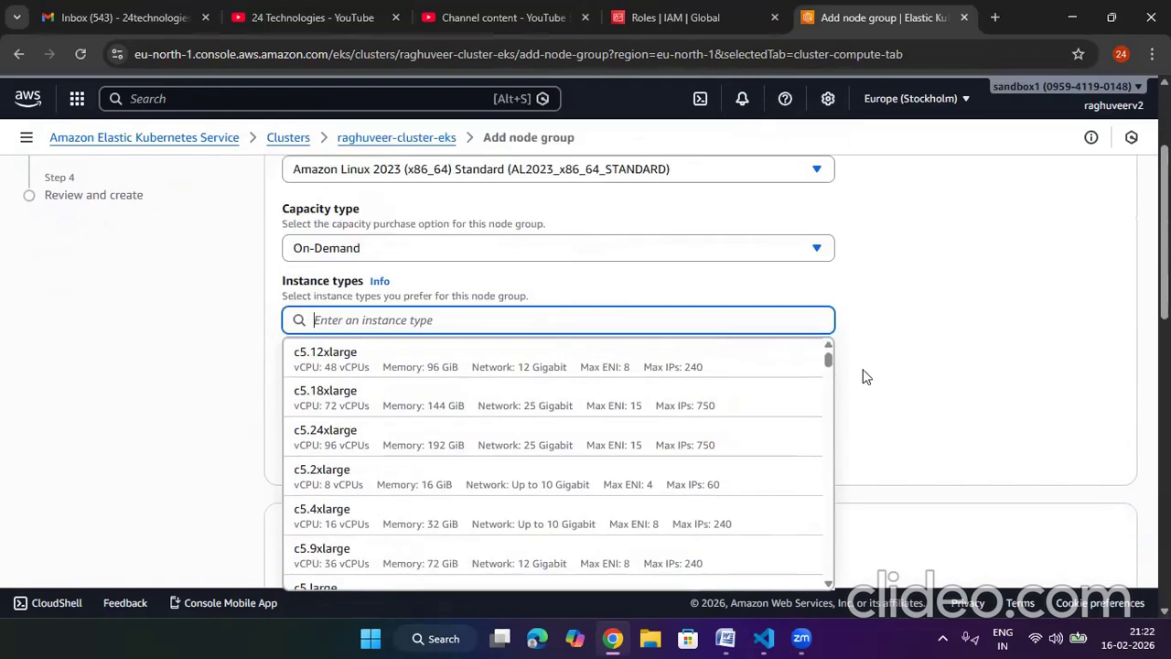
{"action": "left_click", "coordinate": [968, 375]}
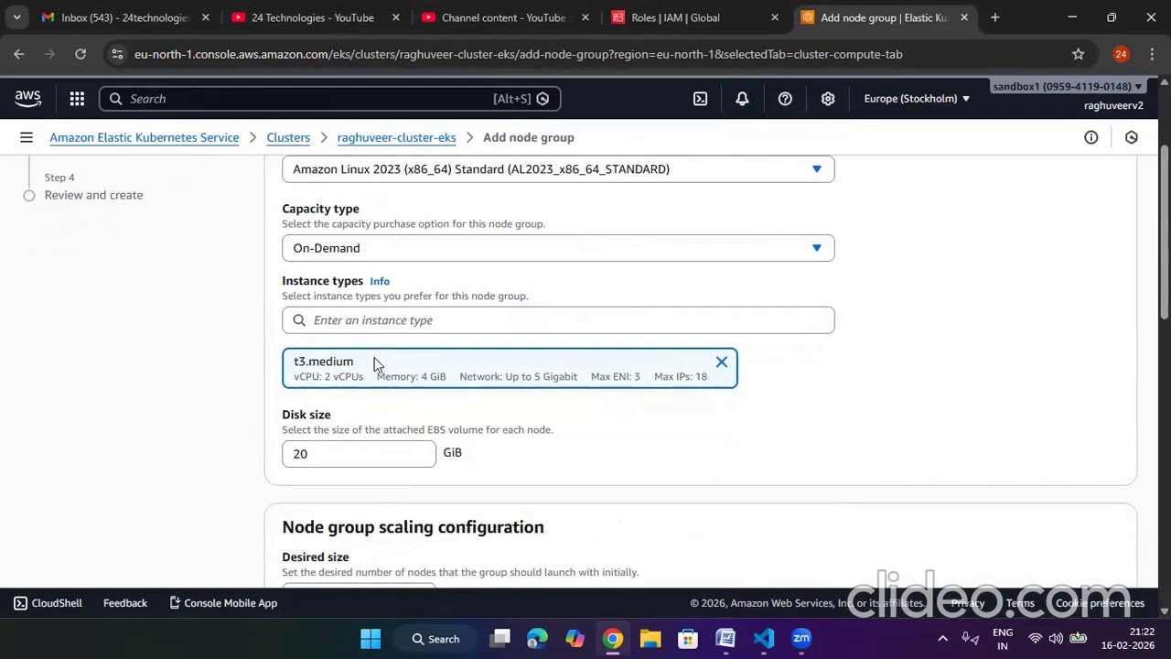
Step: Examine the node group's disk size and its desired, minimum and maximum size settings
{"action": "scroll", "coordinate": [374, 397], "scroll_direction": "down", "scroll_amount": 1}
{"action": "left_click_drag", "start_coordinate": [322, 366], "coordinate": [288, 368]}
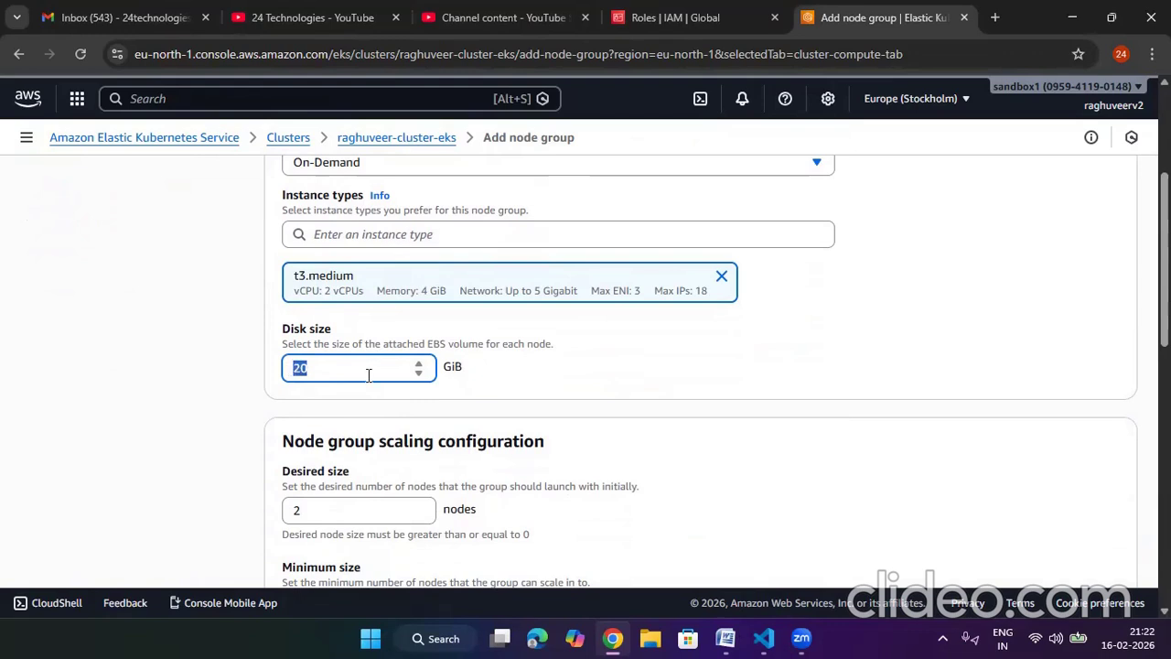
{"action": "left_click_drag", "start_coordinate": [484, 344], "coordinate": [427, 344]}
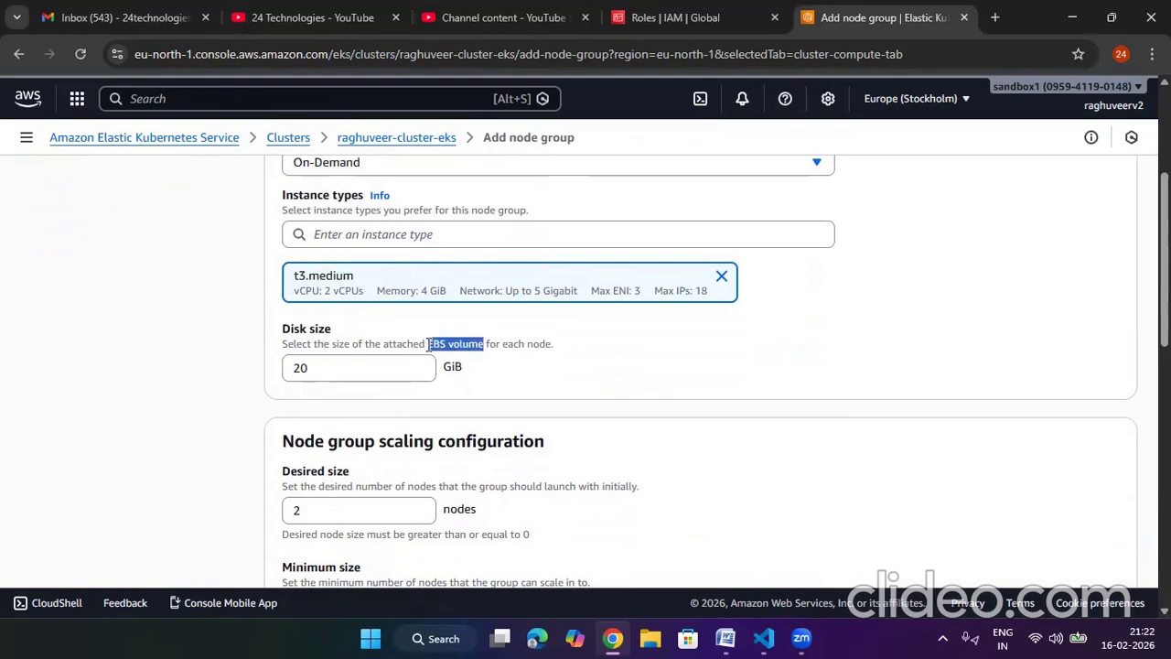
{"action": "left_click", "coordinate": [653, 364]}
{"action": "scroll", "coordinate": [631, 361], "scroll_direction": "down", "scroll_amount": 2}
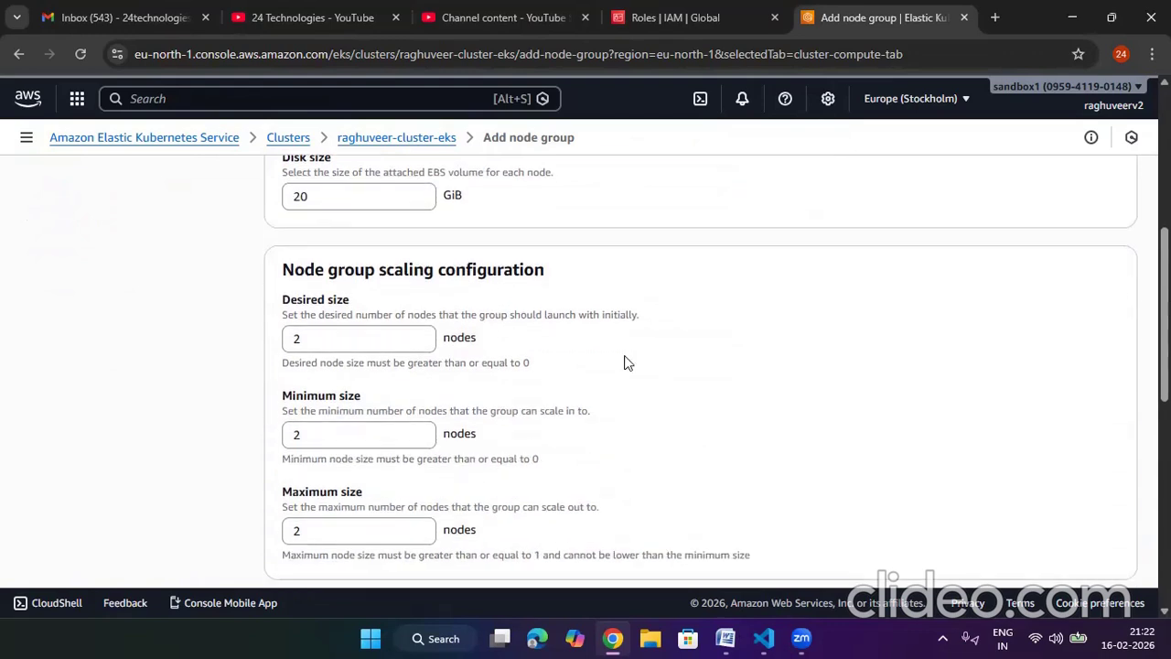
{"action": "double_click", "coordinate": [324, 337]}
{"action": "double_click", "coordinate": [313, 432]}
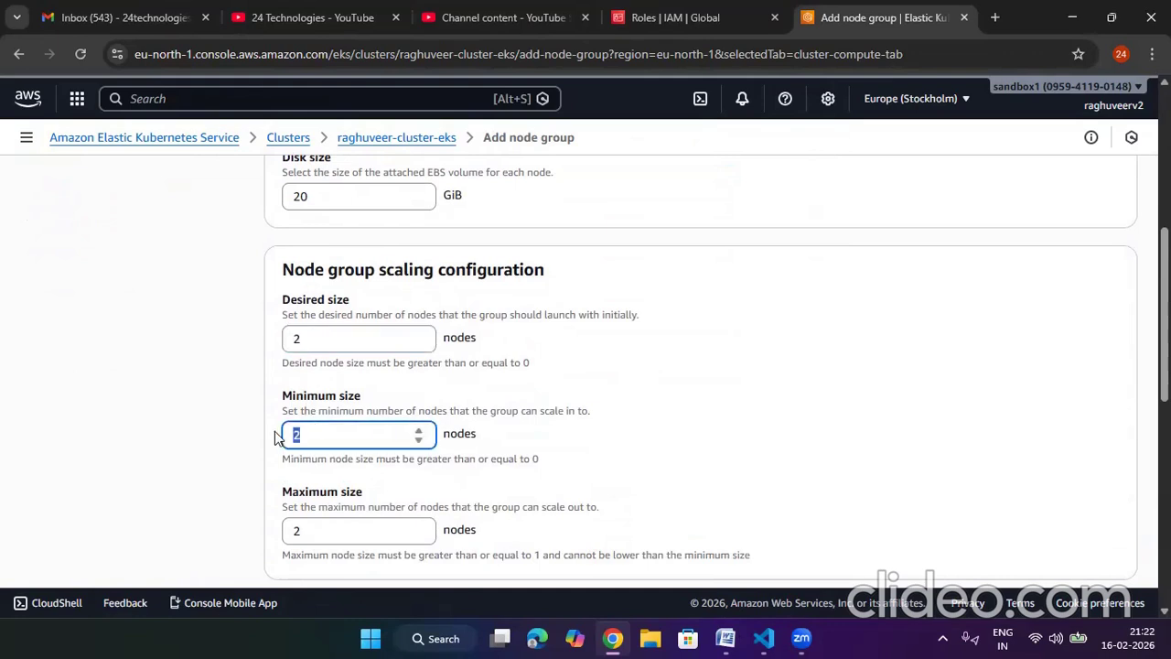
{"action": "double_click", "coordinate": [312, 529]}
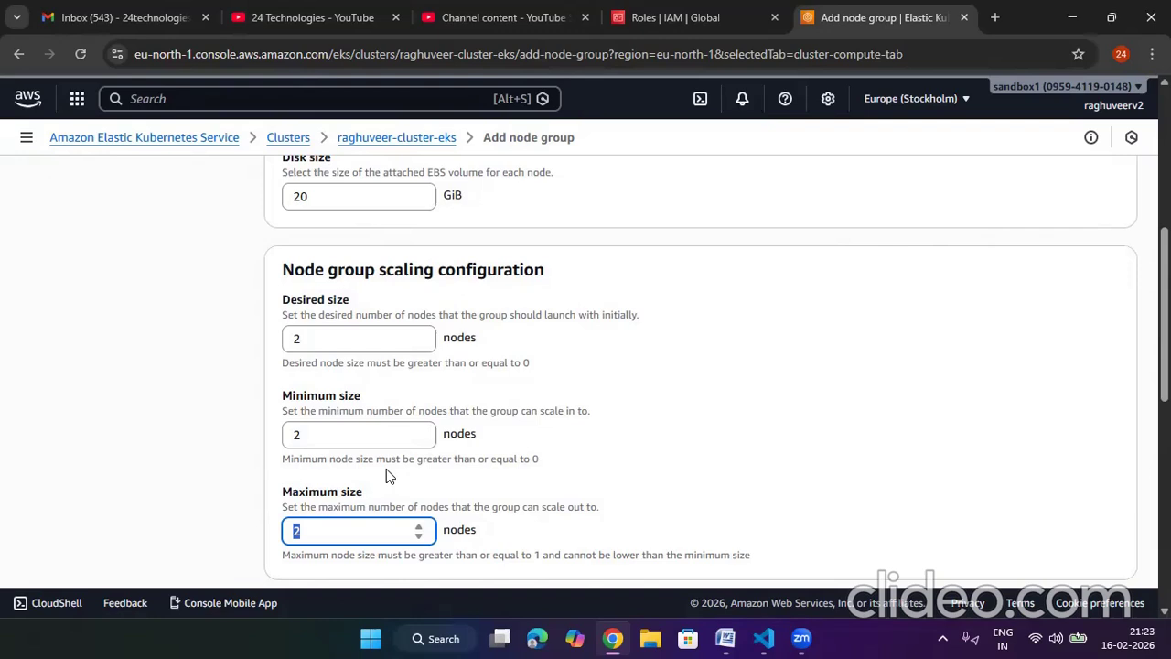
{"action": "scroll", "coordinate": [386, 469], "scroll_direction": "down", "scroll_amount": 3}
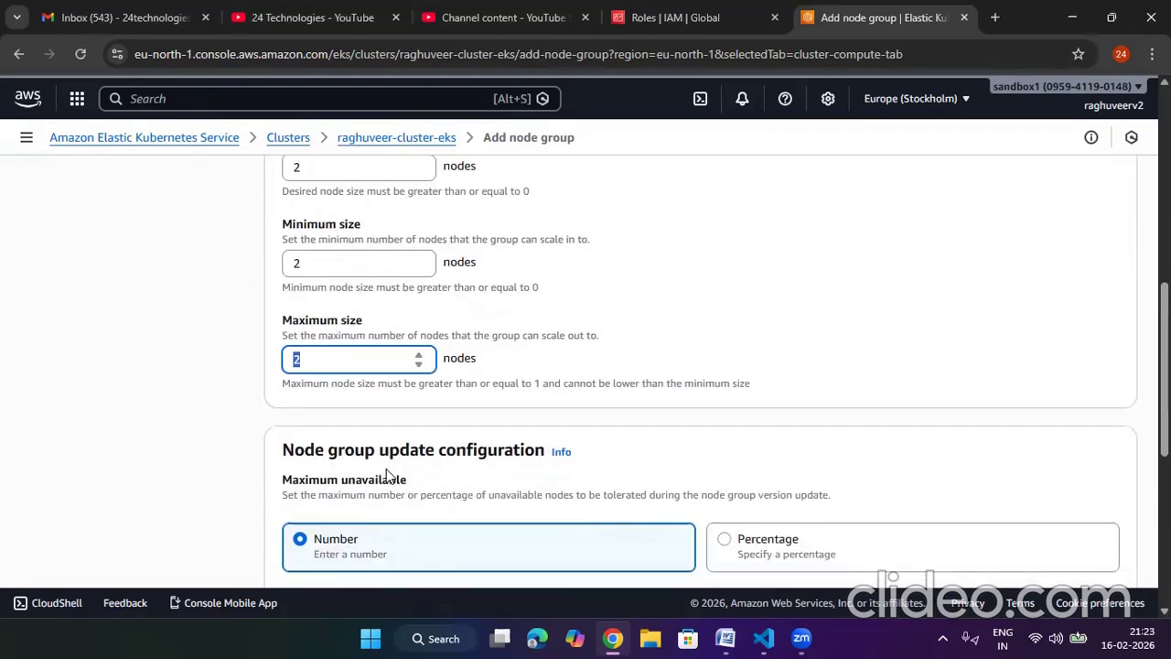
Step: Compare the percentage and number options for maximum unavailable nodes, keep Number, and examine the update strategy and auto repair settings
{"action": "scroll", "coordinate": [527, 382], "scroll_direction": "down", "scroll_amount": 1}
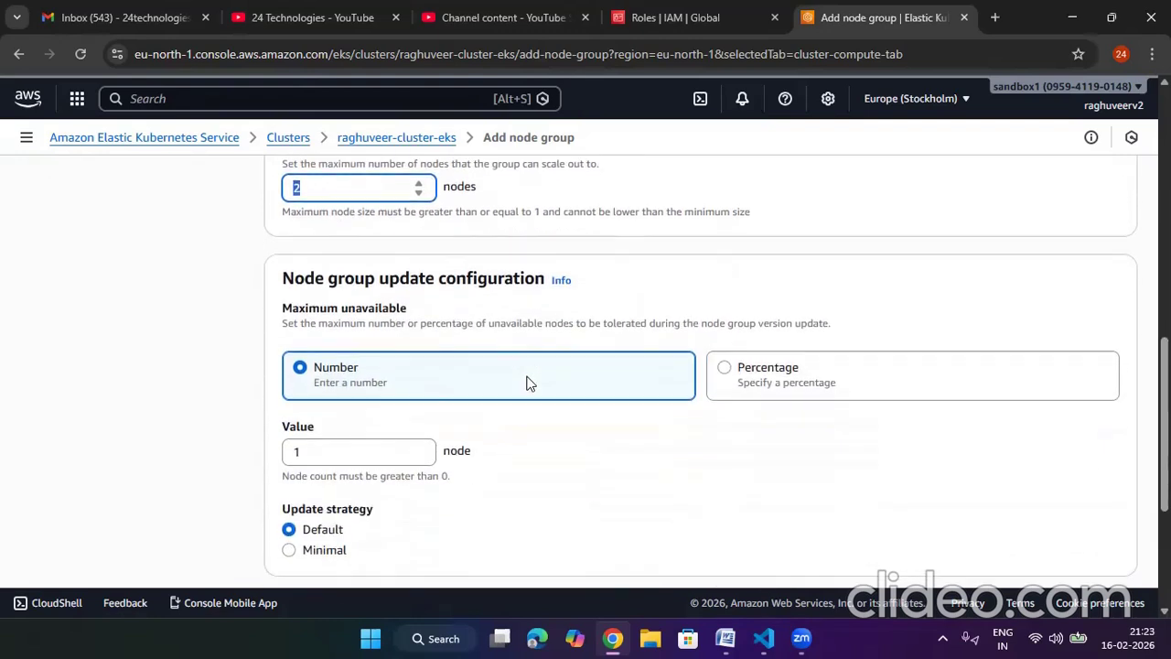
{"action": "left_click", "coordinate": [375, 316]}
{"action": "triple_click", "coordinate": [376, 316]}
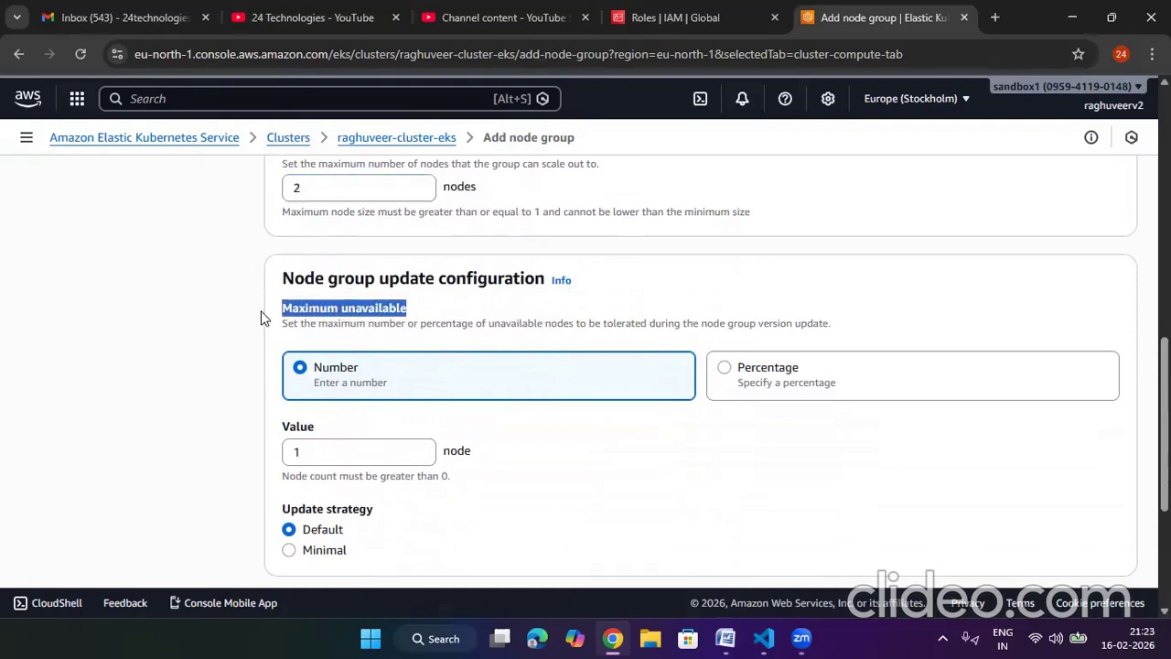
{"action": "left_click", "coordinate": [804, 369]}
{"action": "left_click", "coordinate": [311, 375]}
{"action": "scroll", "coordinate": [609, 363], "scroll_direction": "down", "scroll_amount": 3}
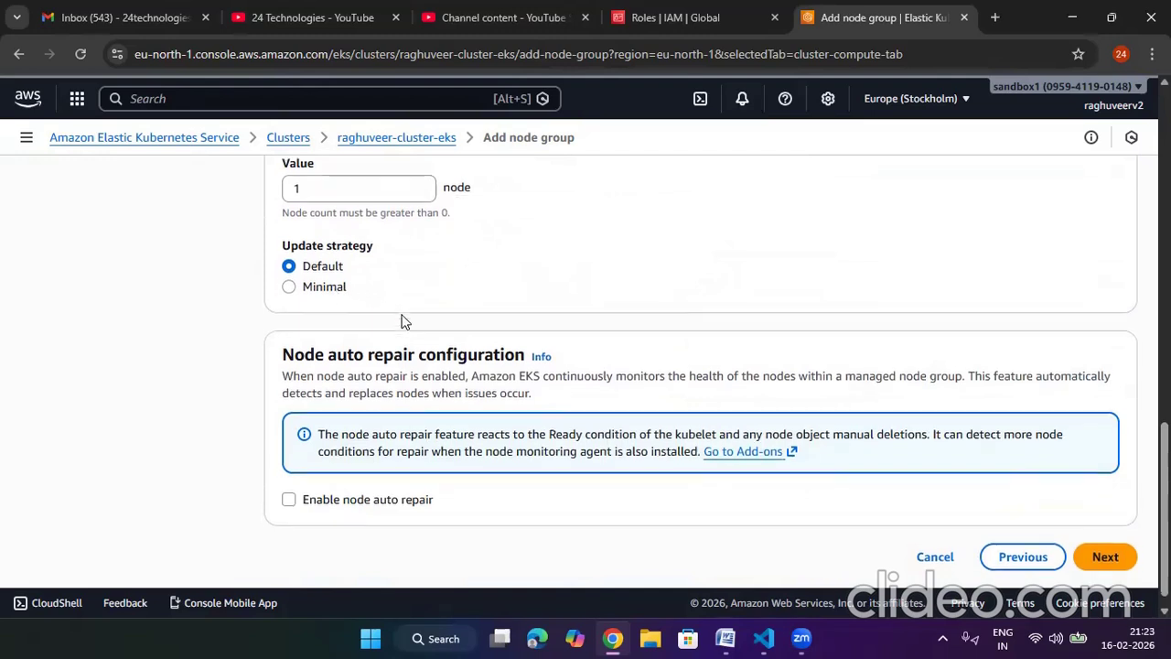
Step: Review the compute and scaling settings once more, and leave the node group form for the clusters list
{"action": "scroll", "coordinate": [543, 360], "scroll_direction": "up", "scroll_amount": 5}
{"action": "scroll", "coordinate": [543, 361], "scroll_direction": "up", "scroll_amount": 5}
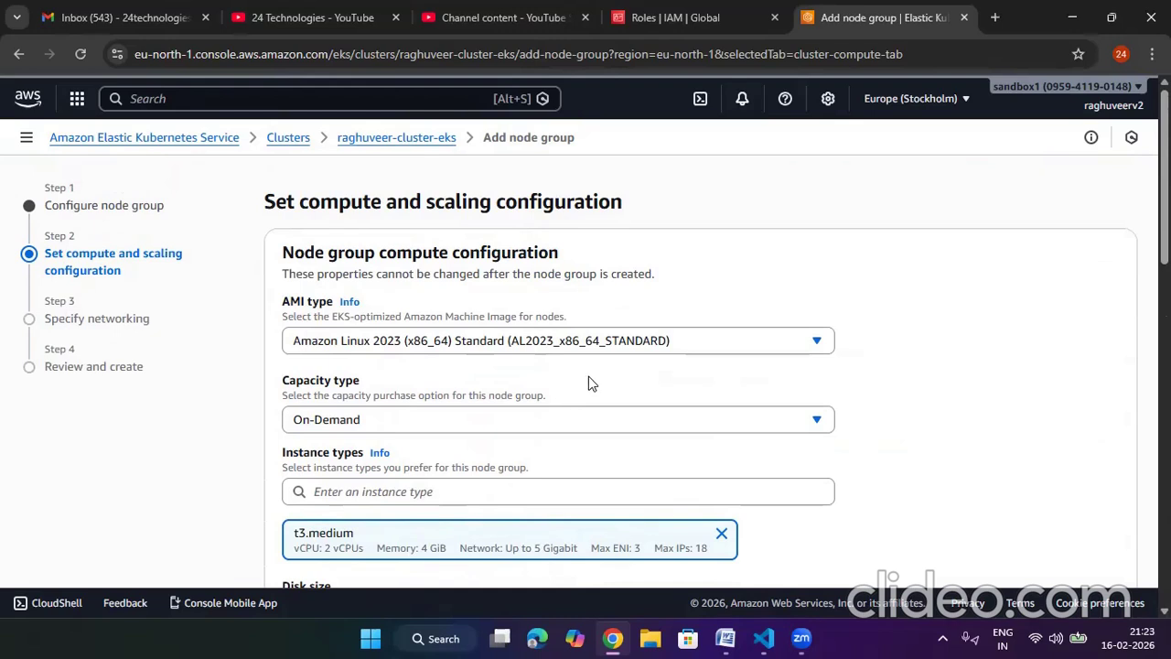
{"action": "scroll", "coordinate": [589, 376], "scroll_direction": "down", "scroll_amount": 10}
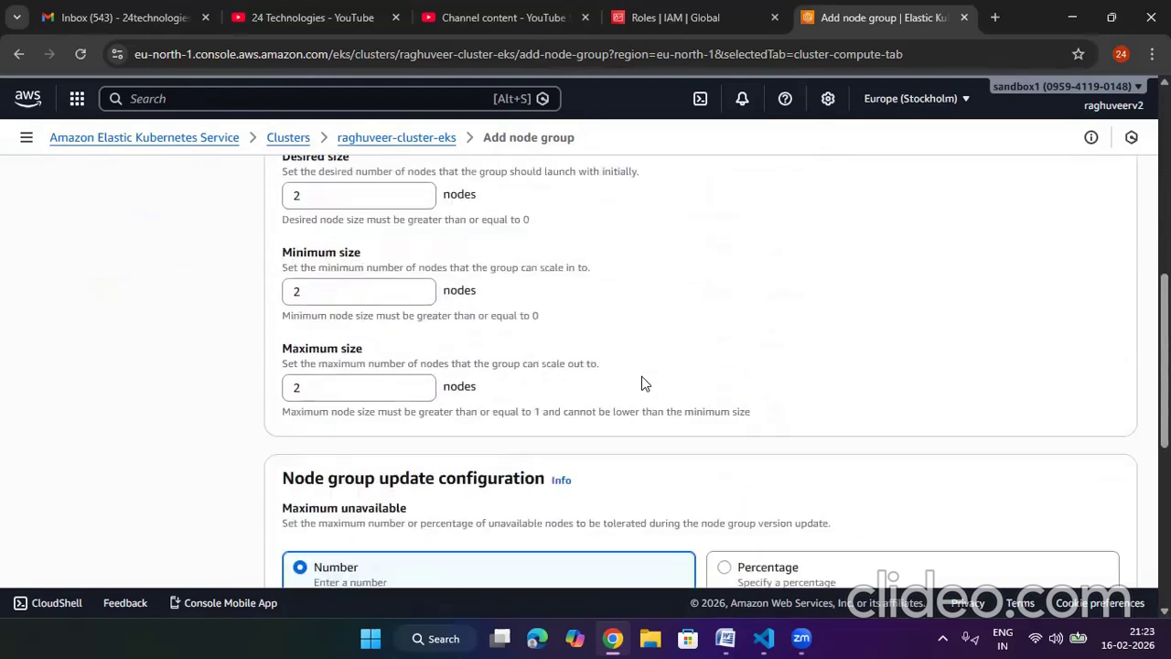
{"action": "scroll", "coordinate": [641, 382], "scroll_direction": "down", "scroll_amount": 1}
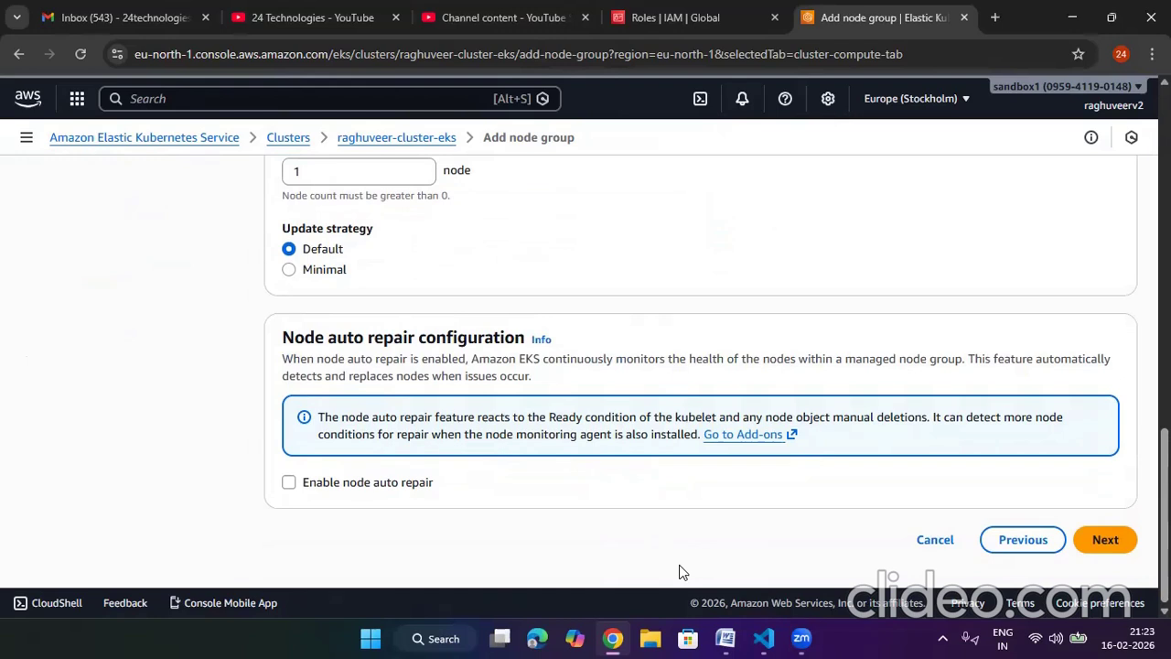
{"action": "scroll", "coordinate": [678, 512], "scroll_direction": "up", "scroll_amount": 10}
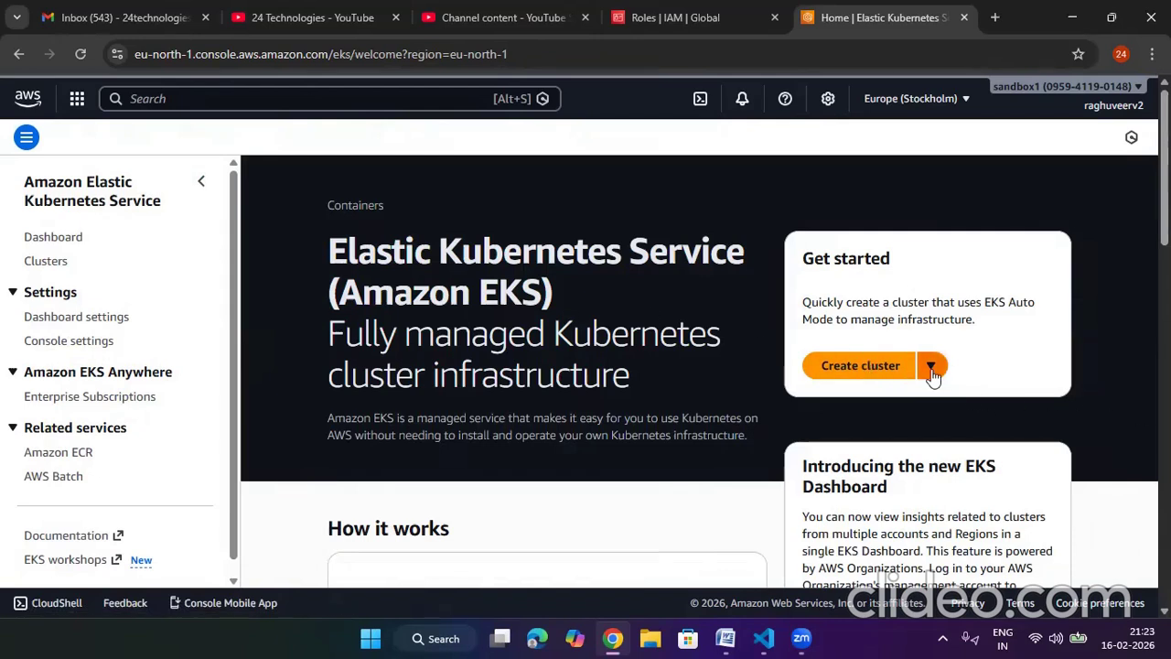
{"action": "left_click", "coordinate": [931, 365]}
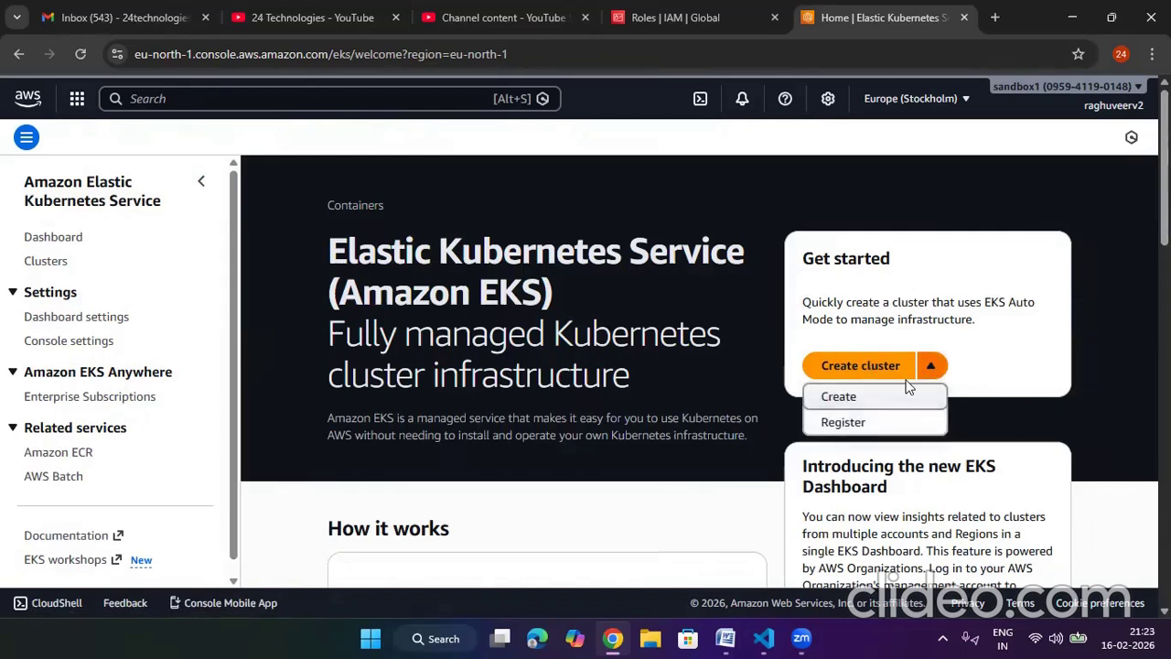
{"action": "left_click", "coordinate": [53, 263]}
Step: Delete the EKS cluster, entering its name to confirm the deletion
{"action": "left_click", "coordinate": [279, 288]}
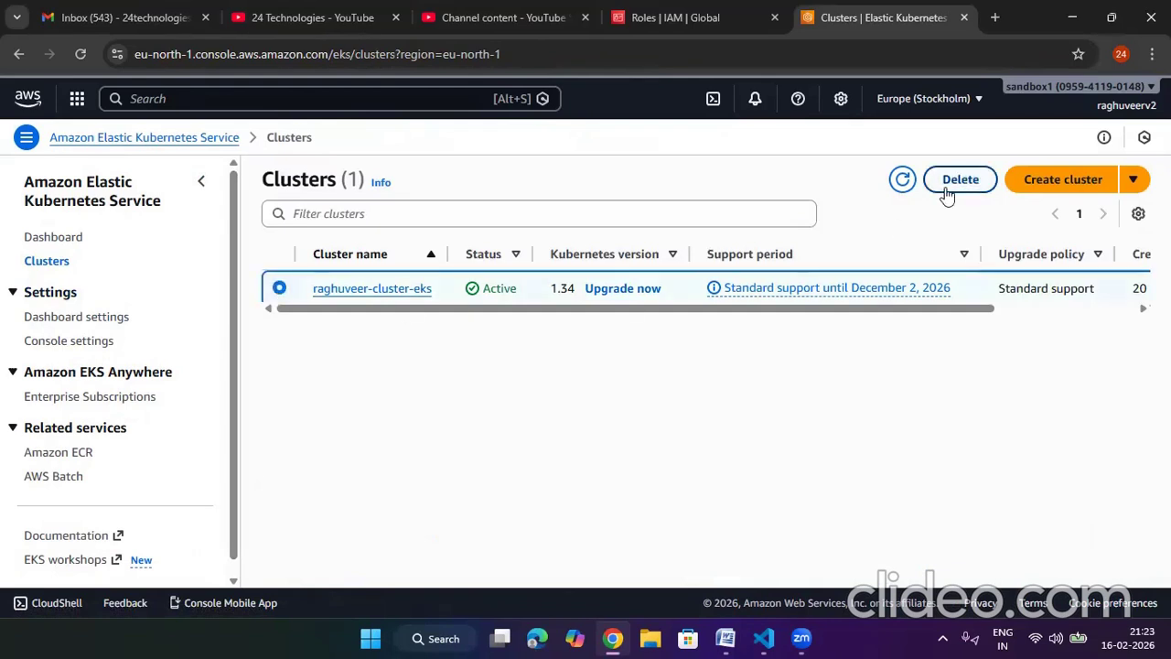
{"action": "left_click", "coordinate": [948, 191]}
{"action": "left_click", "coordinate": [520, 434]}
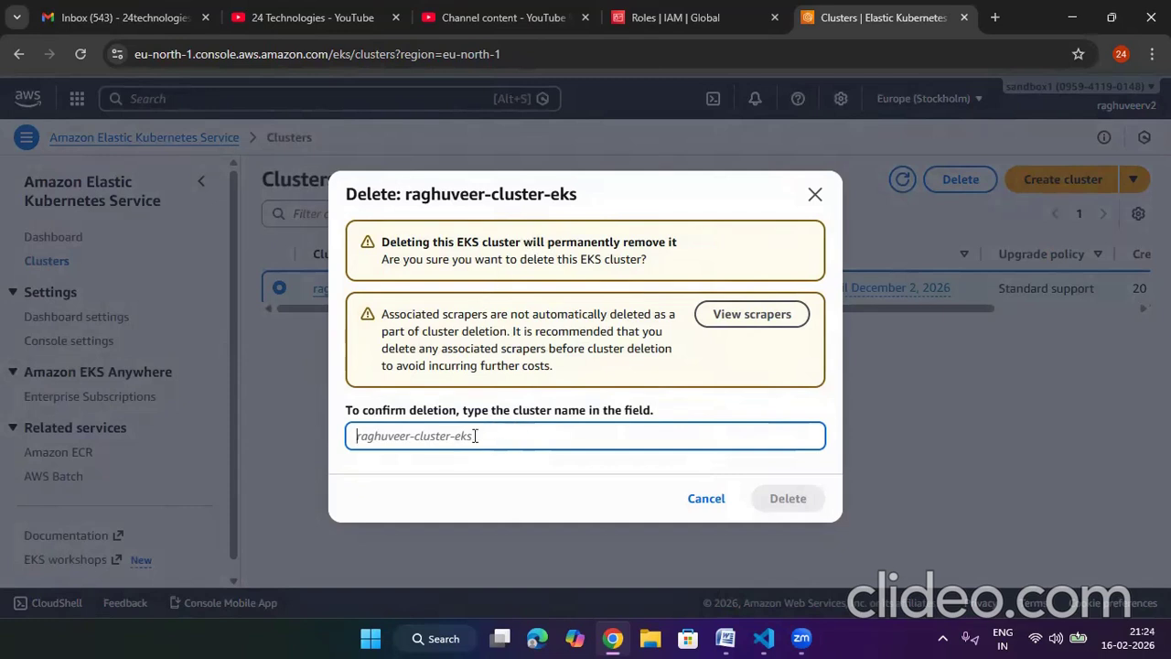
{"action": "type", "text": "rag"}
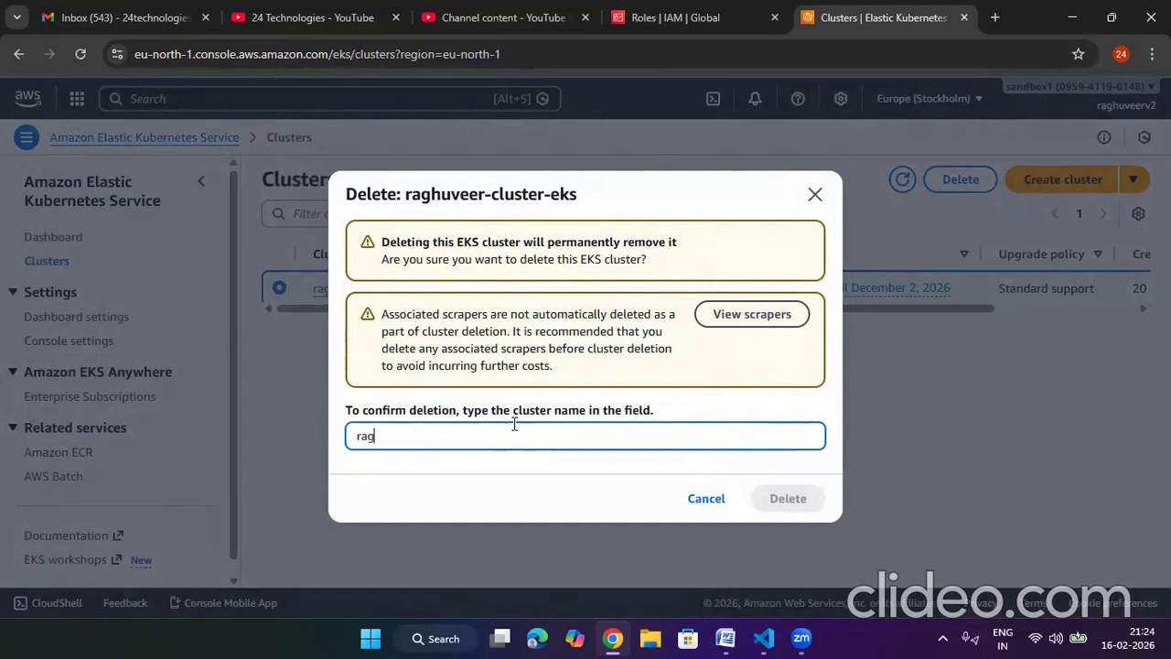
{"action": "key", "text": "BackSpace"}
{"action": "key", "text": "BackSpace"}
{"action": "key", "text": "BackSpace"}
{"action": "key", "text": "BackSpace"}
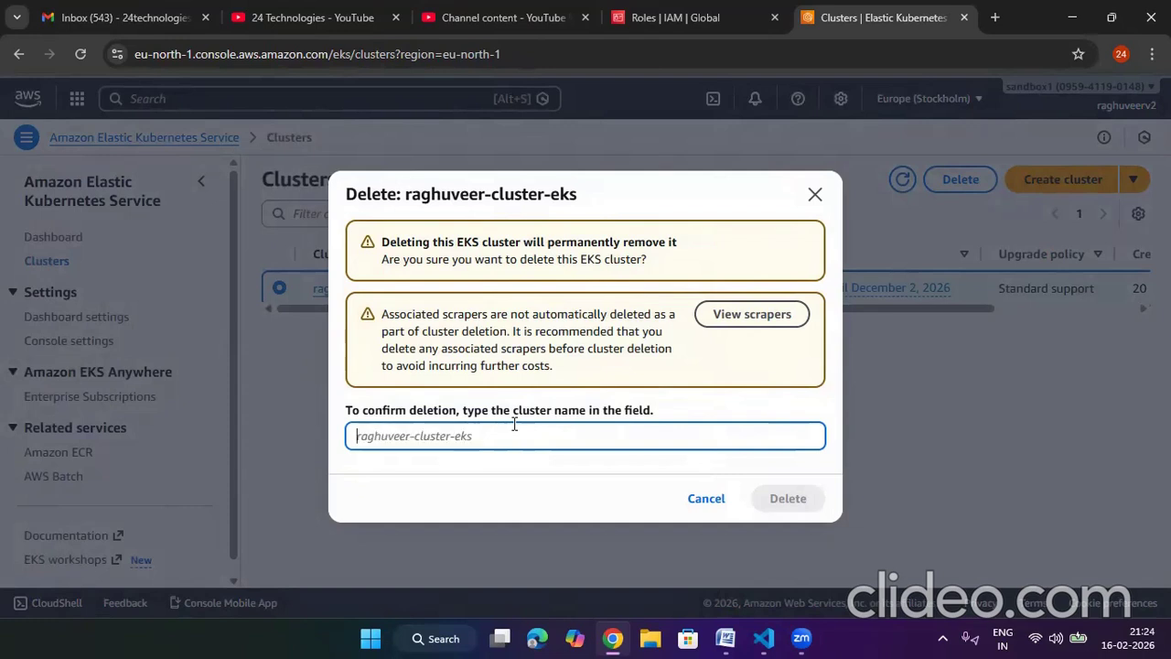
{"action": "type", "text": "raghuveer"}
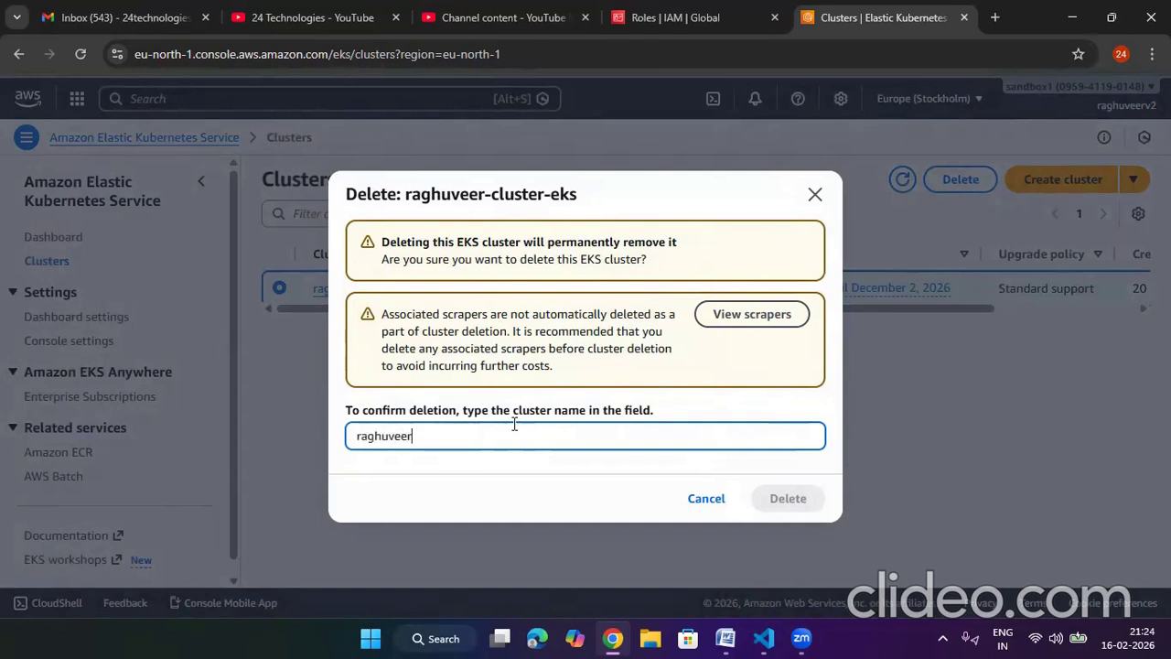
{"action": "type", "text": "-cluset"}
{"action": "type", "text": "s"}
{"action": "left_click", "coordinate": [779, 505]}
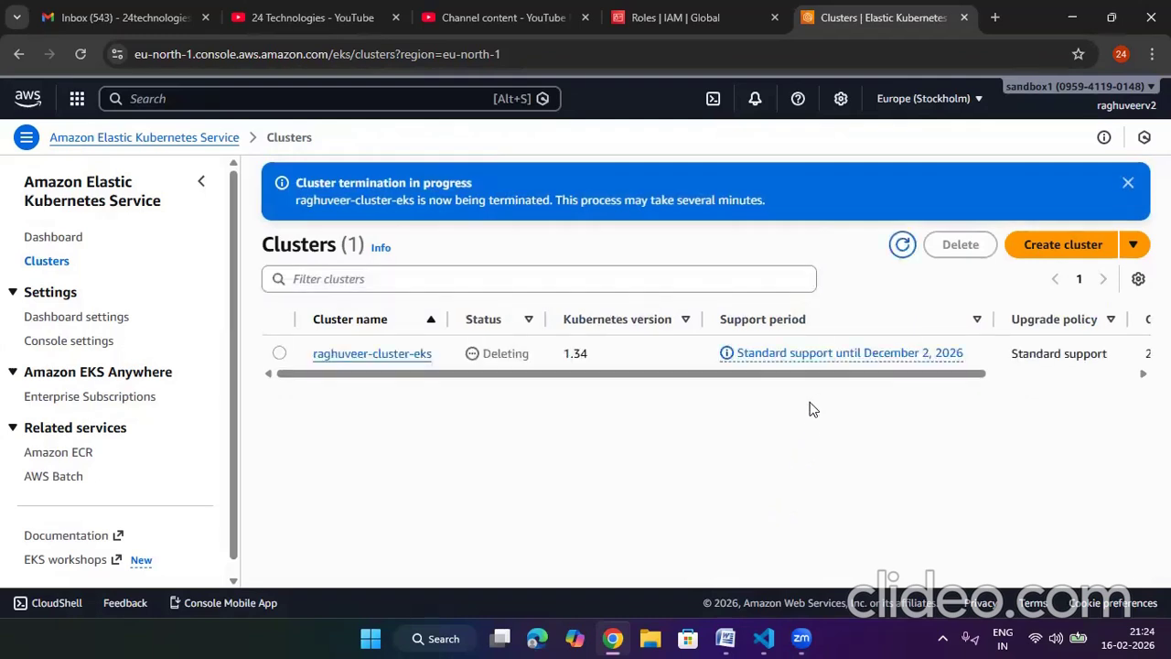
Step: Check the cluster's deletion status and refresh the clusters list
{"action": "left_click_drag", "start_coordinate": [538, 358], "coordinate": [446, 357]}
{"action": "left_click", "coordinate": [704, 442]}
{"action": "left_click_drag", "start_coordinate": [554, 353], "coordinate": [476, 354]}
{"action": "left_click", "coordinate": [531, 429]}
{"action": "left_click", "coordinate": [902, 244]}
{"action": "left_click", "coordinate": [902, 245]}
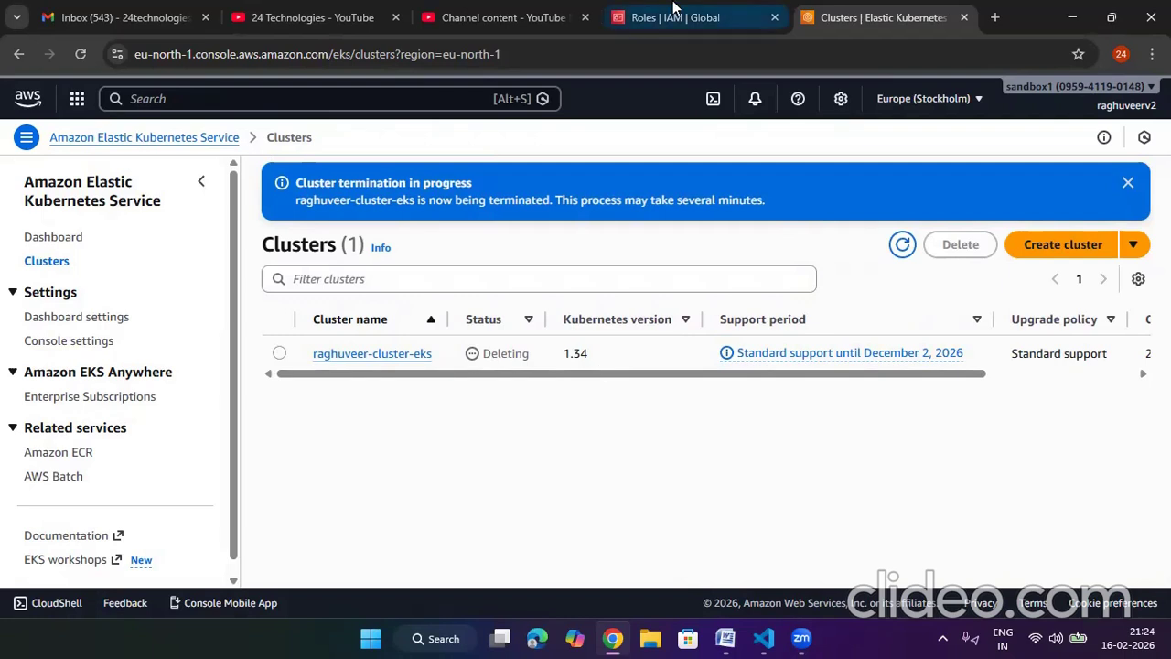
Step: Select the roles ecsInstanceRole and EkscluserRole in the IAM roles list
{"action": "left_click", "coordinate": [631, 17]}
{"action": "scroll", "coordinate": [430, 375], "scroll_direction": "up", "scroll_amount": 1}
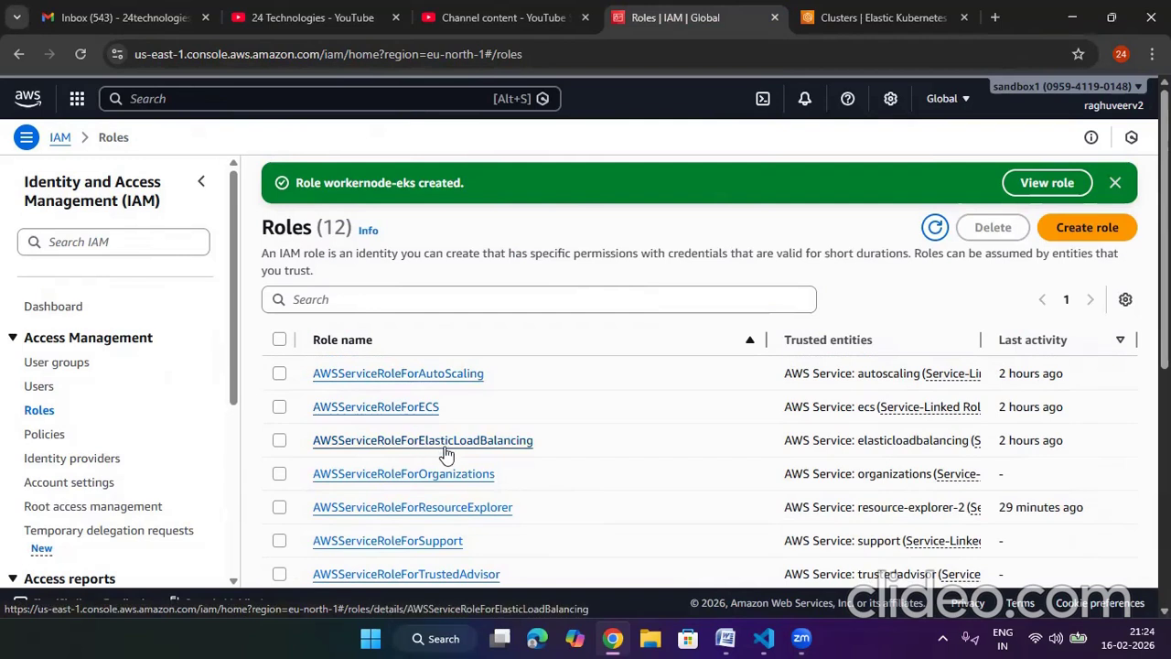
{"action": "scroll", "coordinate": [445, 450], "scroll_direction": "down", "scroll_amount": 1}
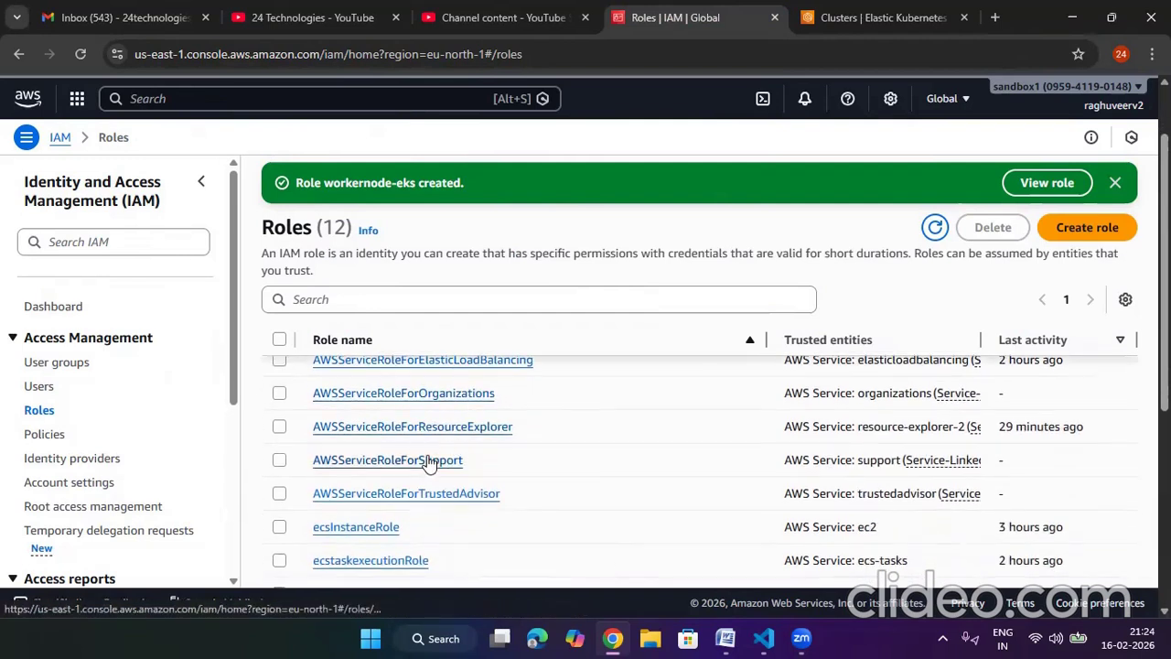
{"action": "scroll", "coordinate": [421, 457], "scroll_direction": "down", "scroll_amount": 1}
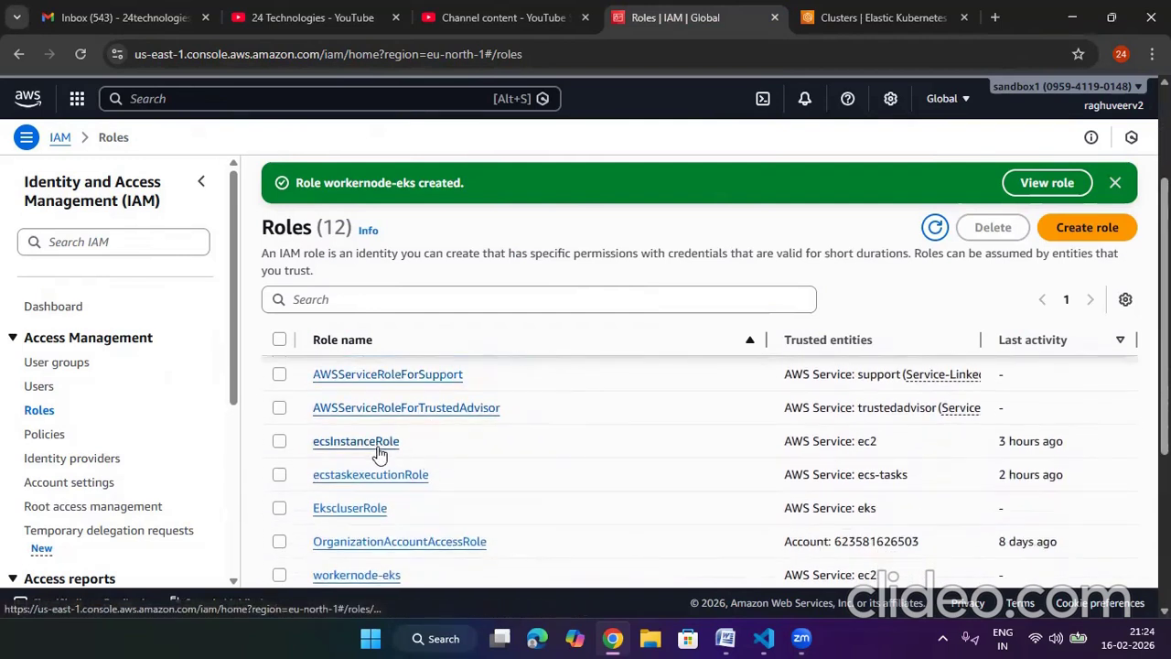
{"action": "left_click", "coordinate": [279, 441]}
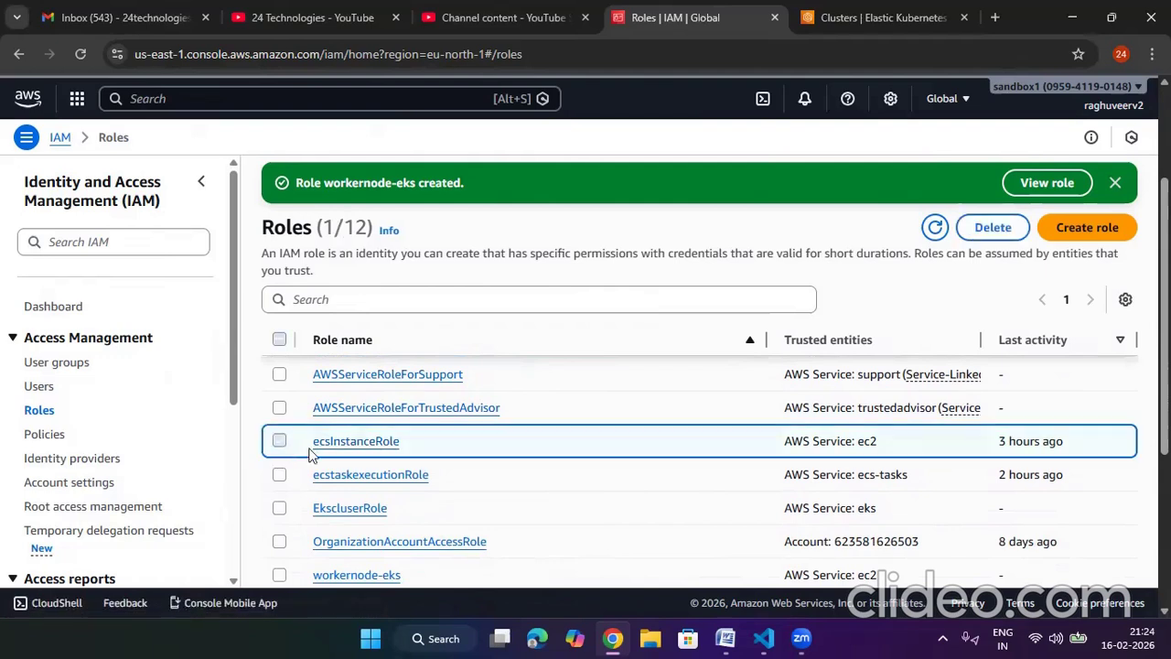
{"action": "scroll", "coordinate": [385, 444], "scroll_direction": "down", "scroll_amount": 1}
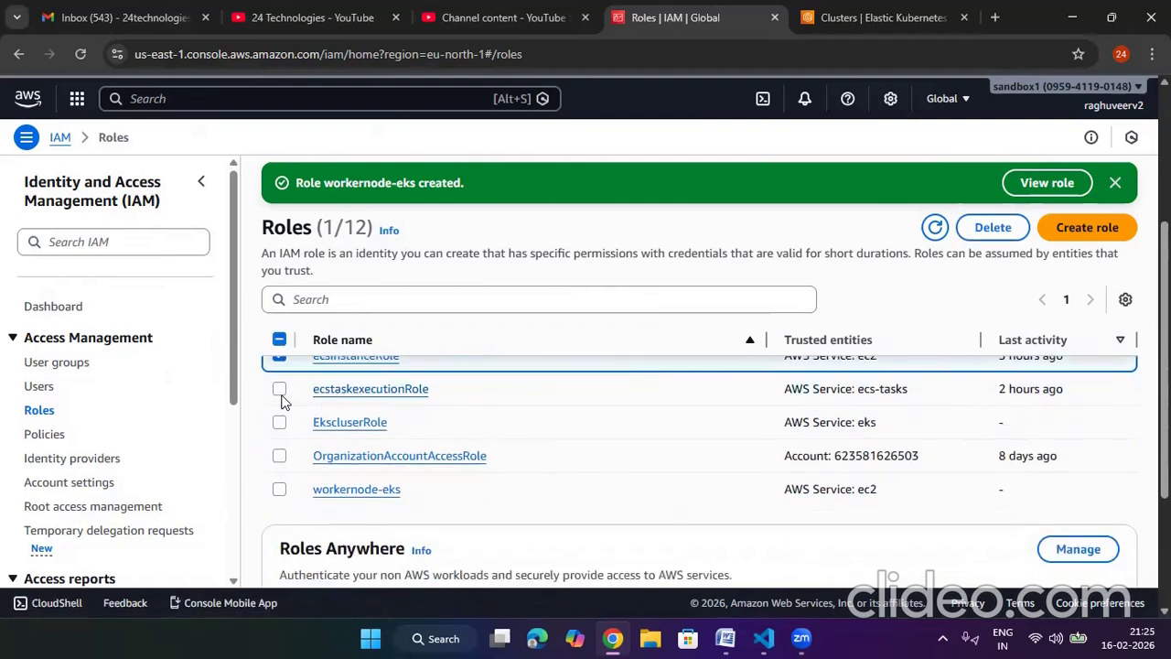
{"action": "left_click", "coordinate": [279, 422]}
{"action": "scroll", "coordinate": [386, 441], "scroll_direction": "down", "scroll_amount": 2}
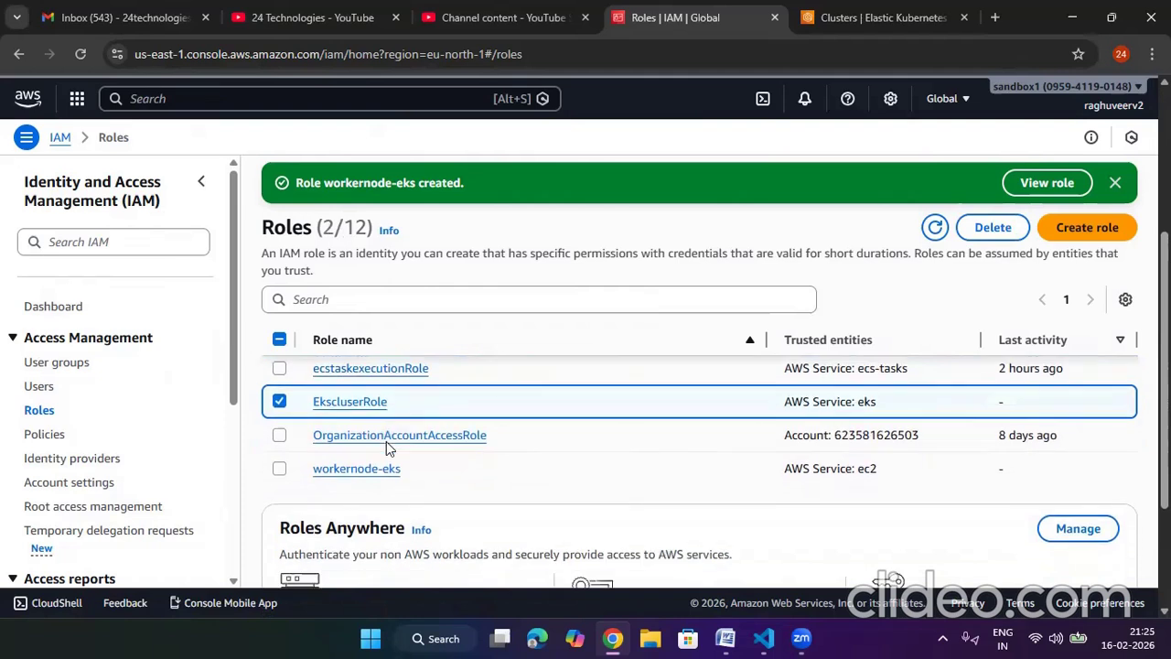
Step: Look through the roles list, search it for "read" and "ec2", and clear the search
{"action": "scroll", "coordinate": [386, 441], "scroll_direction": "up", "scroll_amount": 3}
{"action": "scroll", "coordinate": [386, 441], "scroll_direction": "up", "scroll_amount": 2}
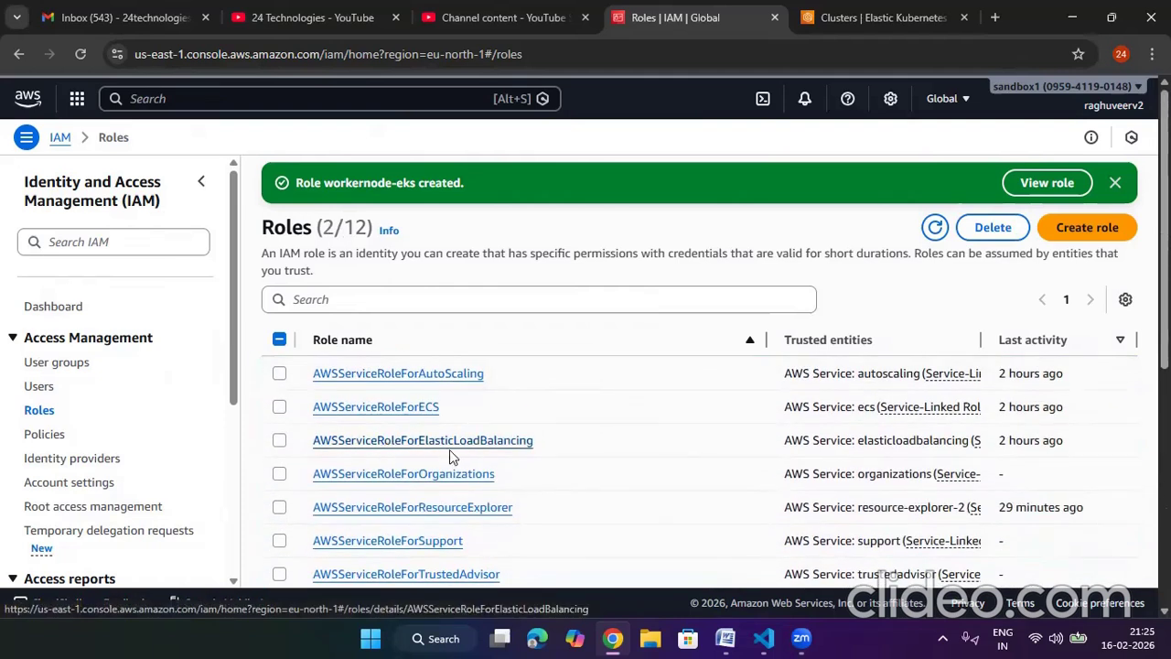
{"action": "scroll", "coordinate": [458, 453], "scroll_direction": "down", "scroll_amount": 1}
{"action": "left_click", "coordinate": [439, 304]}
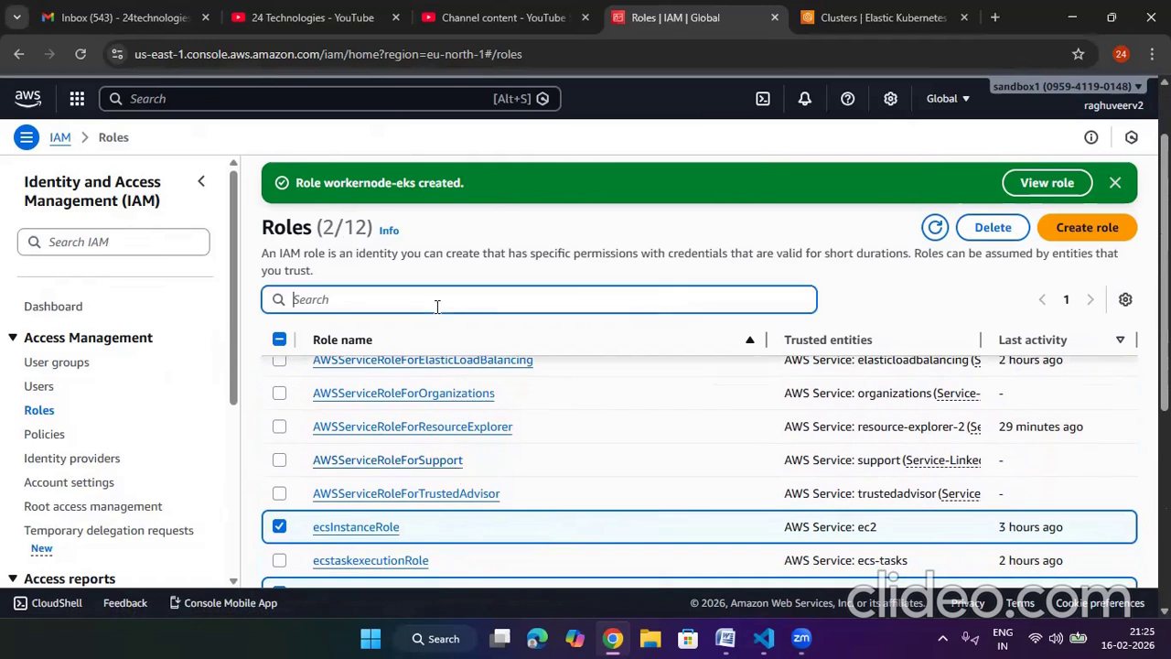
{"action": "type", "text": "ra"}
{"action": "key", "text": "BackSpace"}
{"action": "type", "text": "ead"}
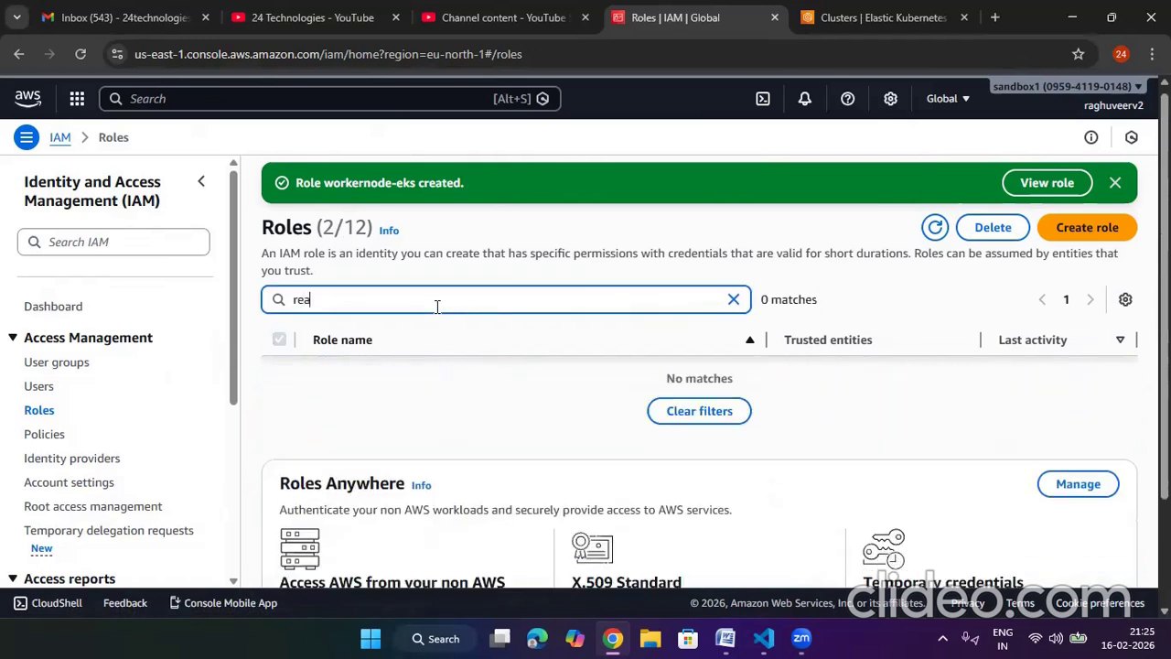
{"action": "key", "text": "BackSpace"}
{"action": "key", "text": "BackSpace"}
{"action": "key", "text": "BackSpace"}
{"action": "key", "text": "BackSpace"}
{"action": "type", "text": "ec"}
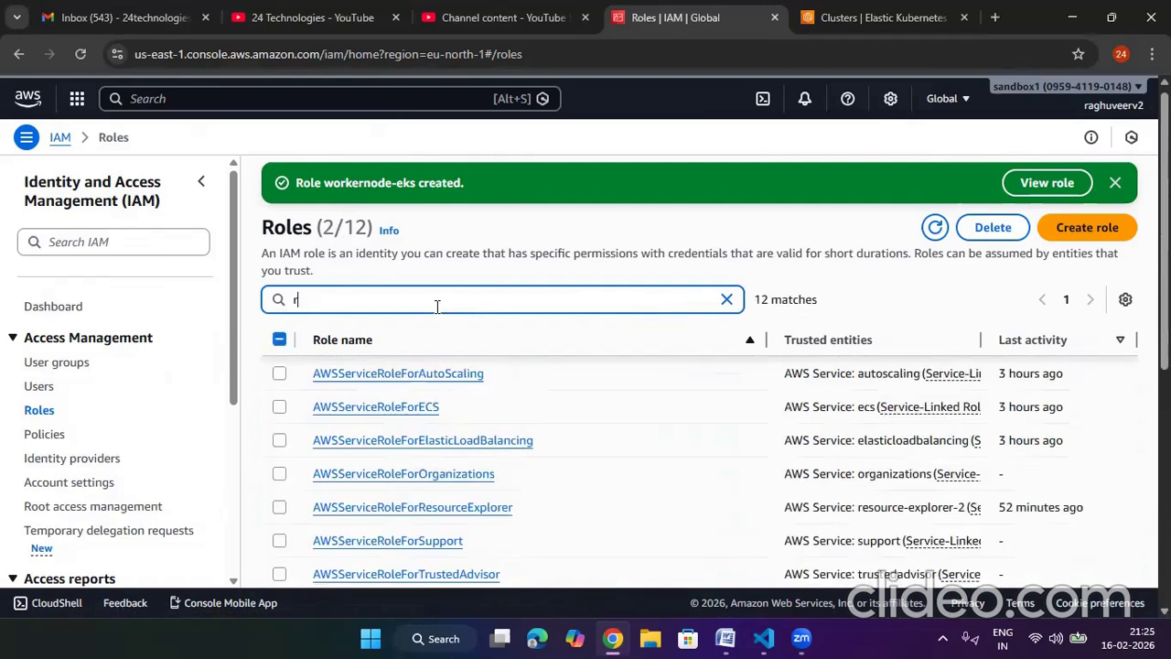
{"action": "type", "text": "2"}
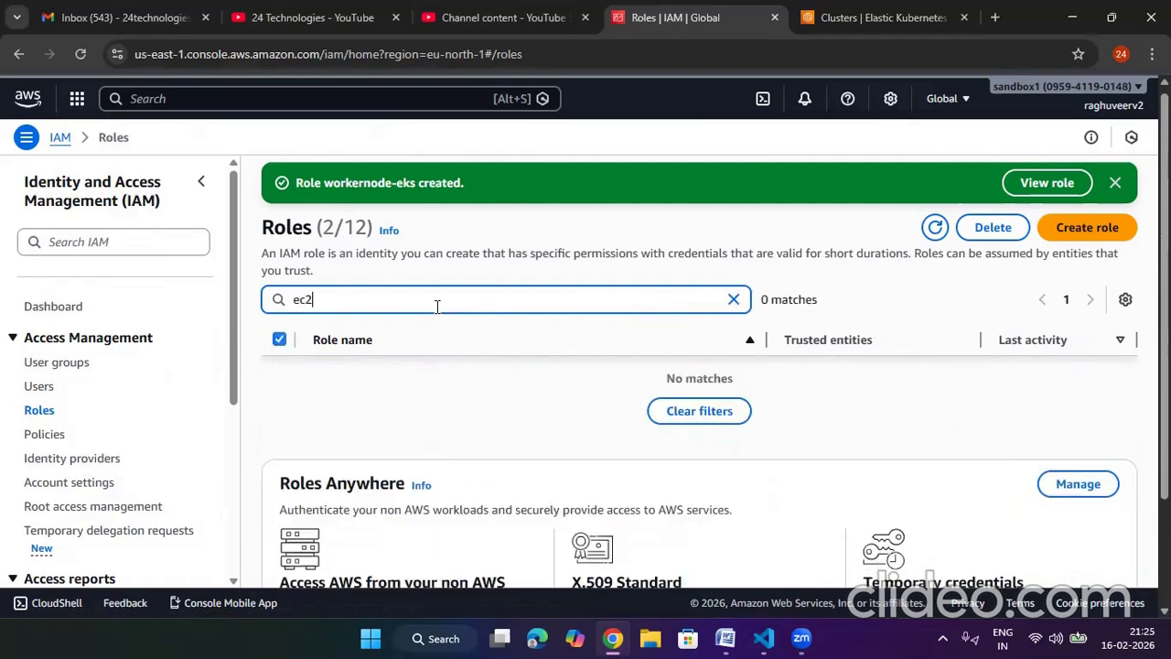
{"action": "left_click", "coordinate": [733, 299]}
Step: Delete the selected ecsInstanceRole and EkscluserRole, entering "delete" to confirm
{"action": "left_click", "coordinate": [993, 227]}
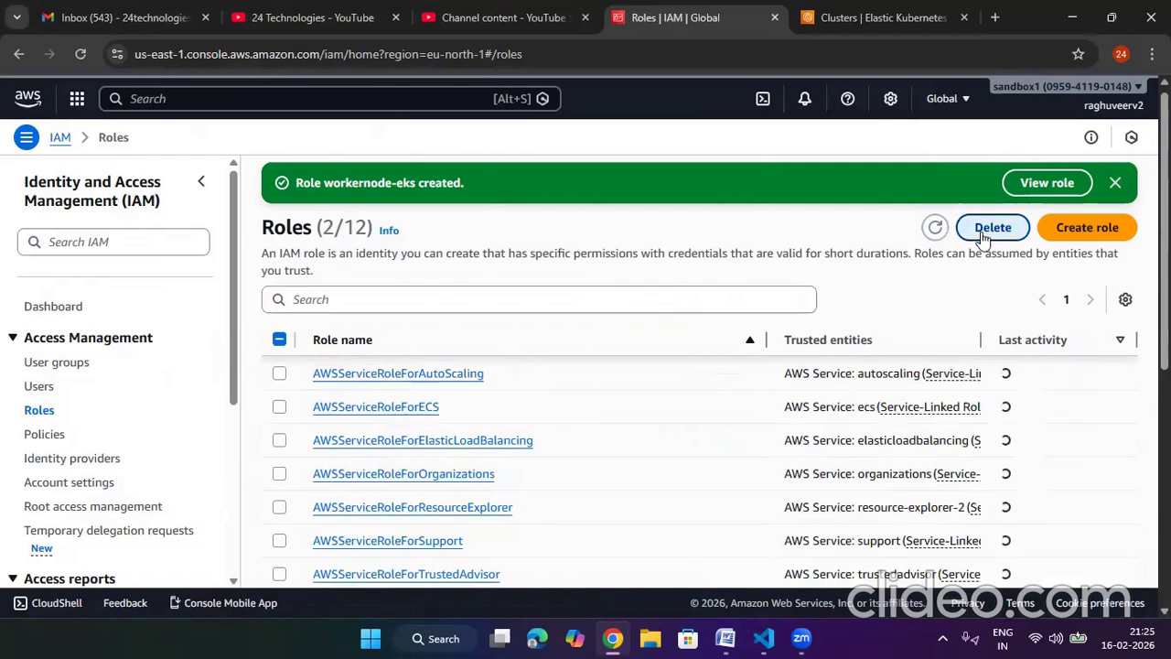
{"action": "type", "text": "d"}
{"action": "key", "text": "BackSpace"}
{"action": "type", "text": "delt"}
{"action": "type", "text": "te"}
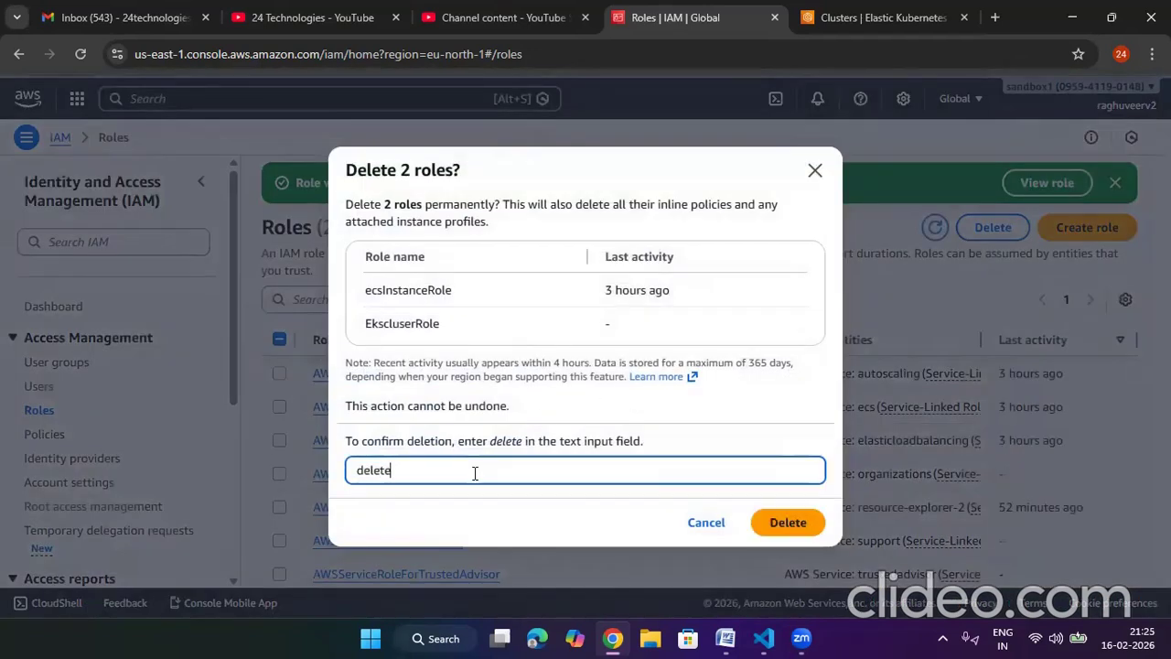
{"action": "key", "text": "Return"}
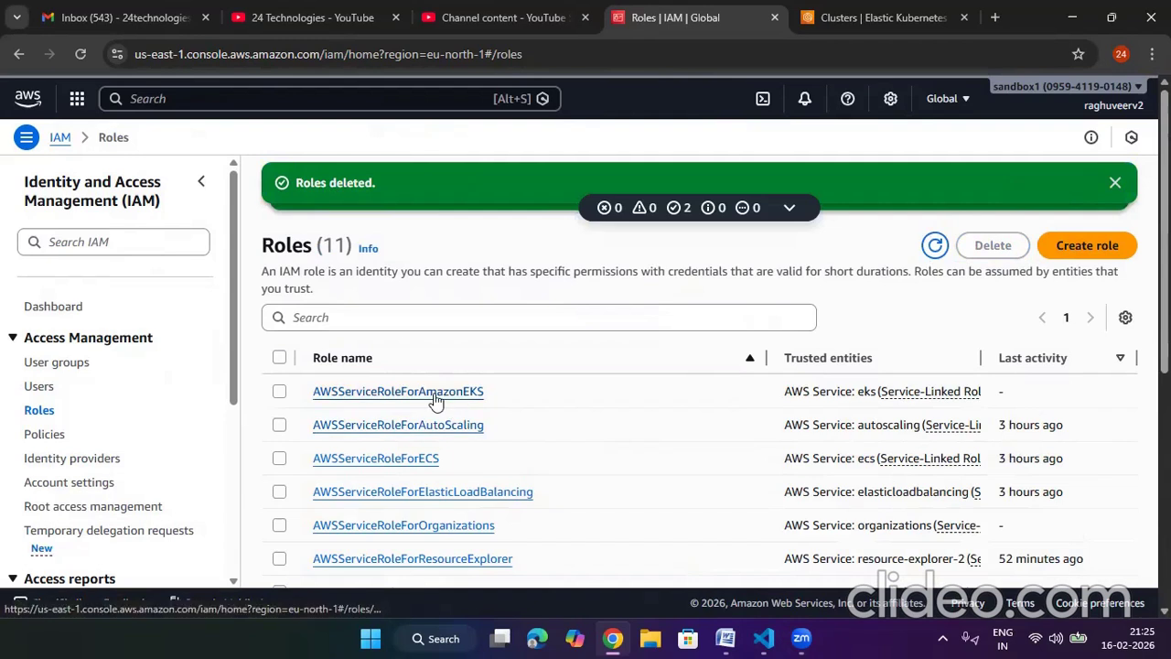
Step: Delete the AWSServiceRoleForAmazonEKS role, copying its name into the confirmation field
{"action": "left_click", "coordinate": [279, 392]}
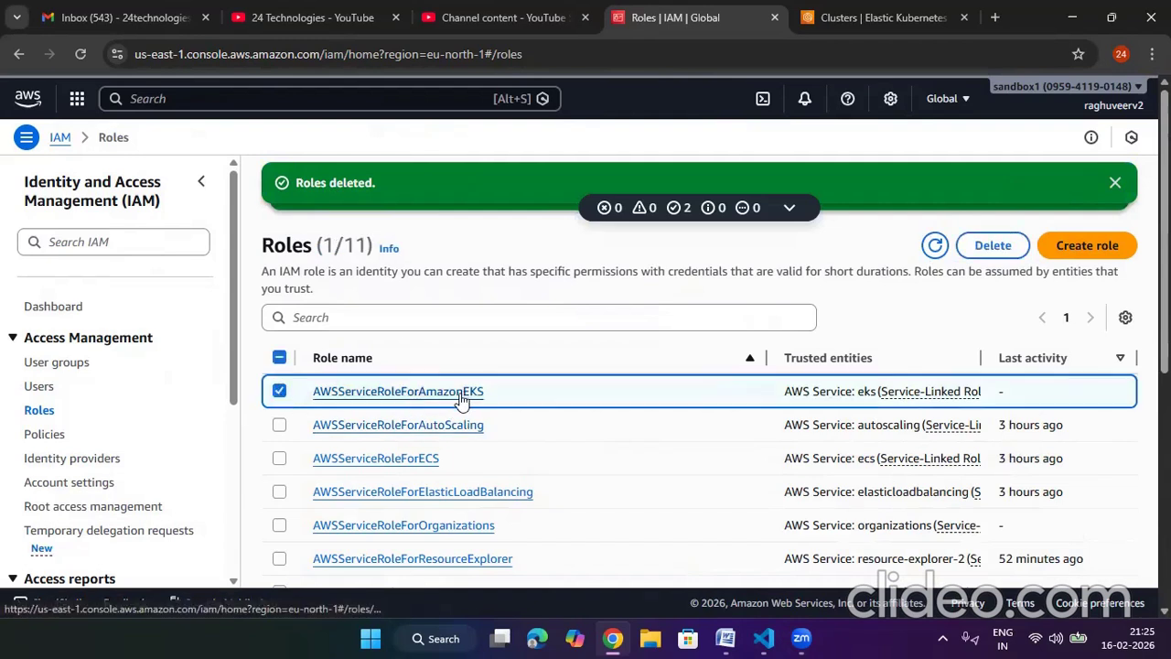
{"action": "scroll", "coordinate": [445, 440], "scroll_direction": "down", "scroll_amount": 2}
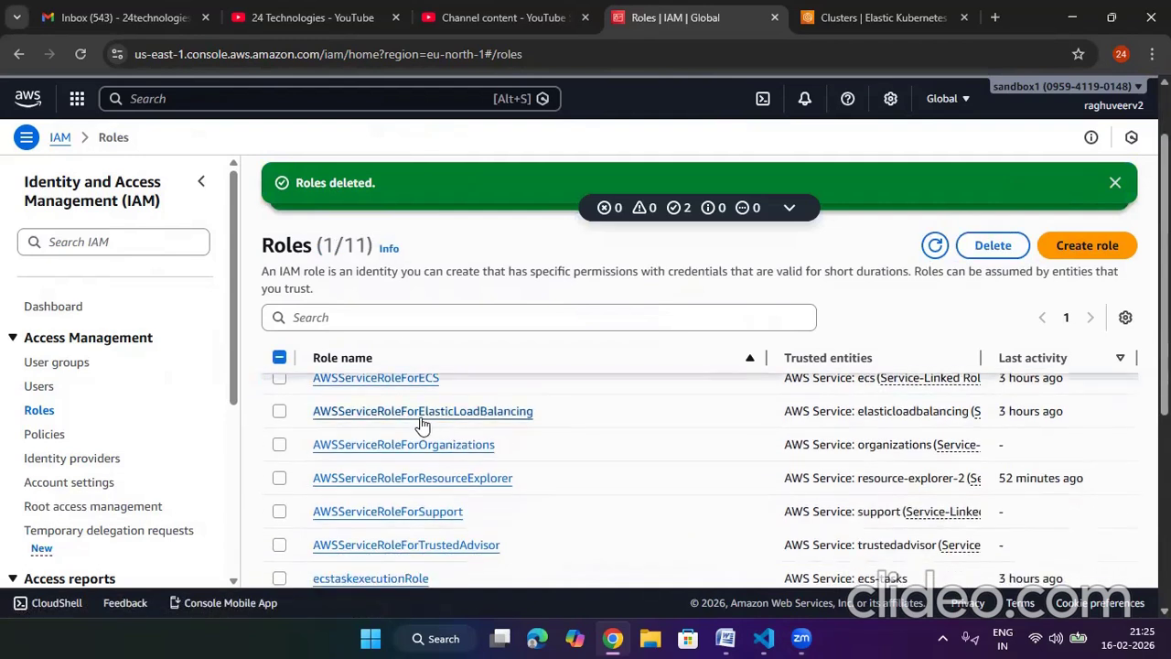
{"action": "scroll", "coordinate": [467, 450], "scroll_direction": "down", "scroll_amount": 3}
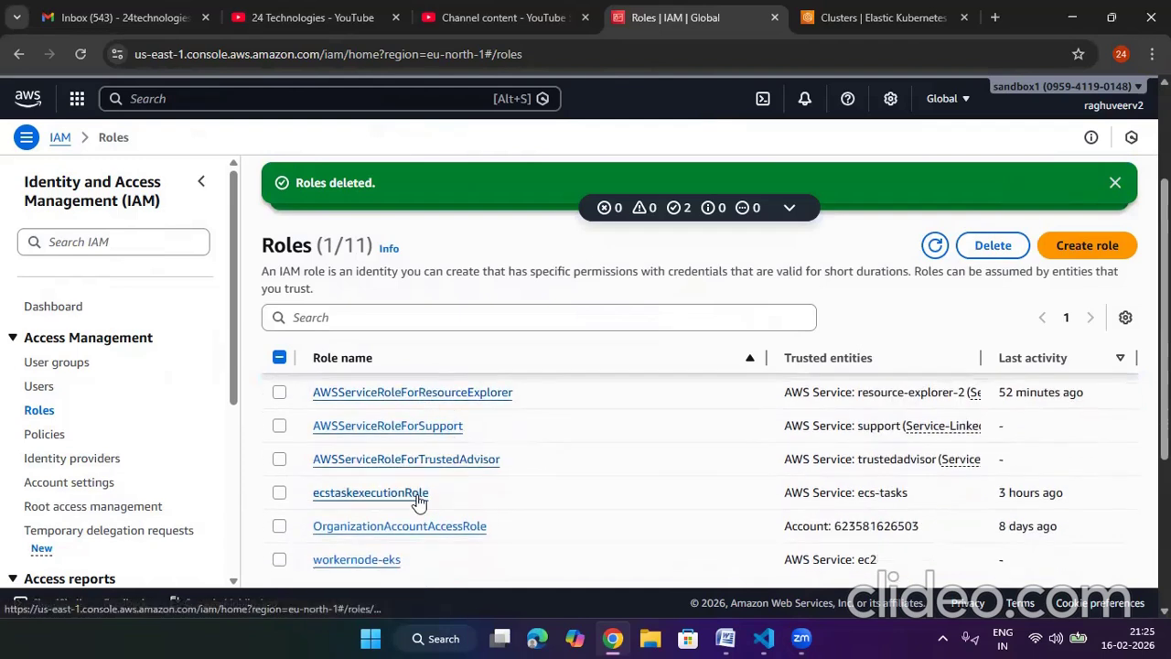
{"action": "scroll", "coordinate": [391, 515], "scroll_direction": "down", "scroll_amount": 5}
{"action": "scroll", "coordinate": [391, 515], "scroll_direction": "up", "scroll_amount": 1}
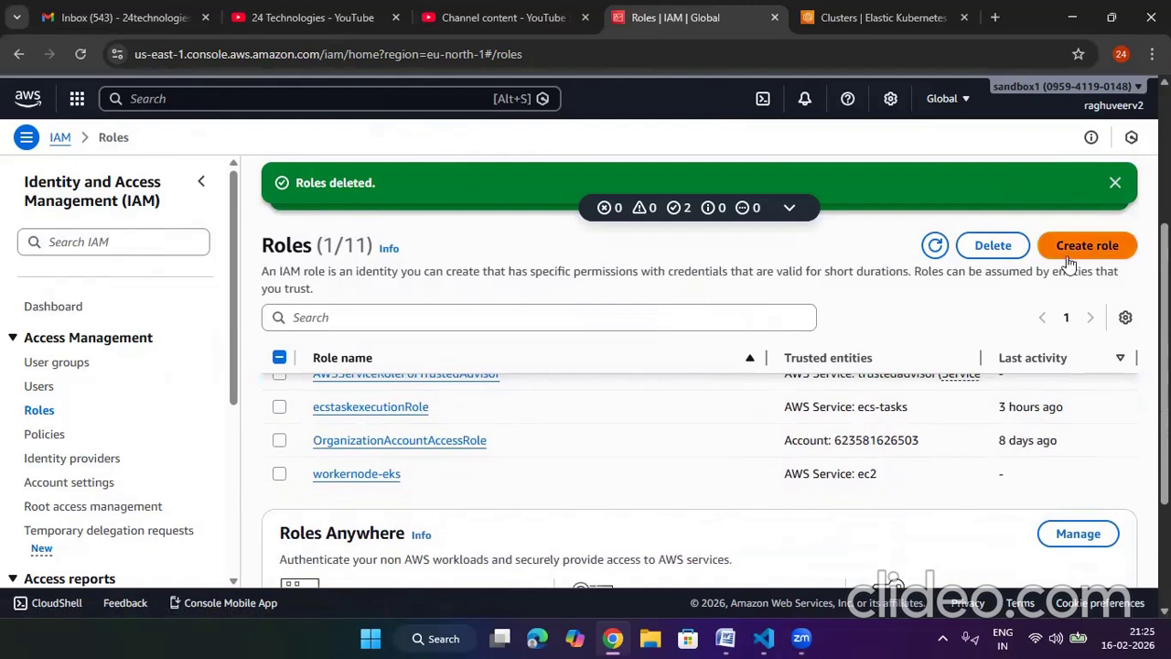
{"action": "left_click", "coordinate": [993, 246]}
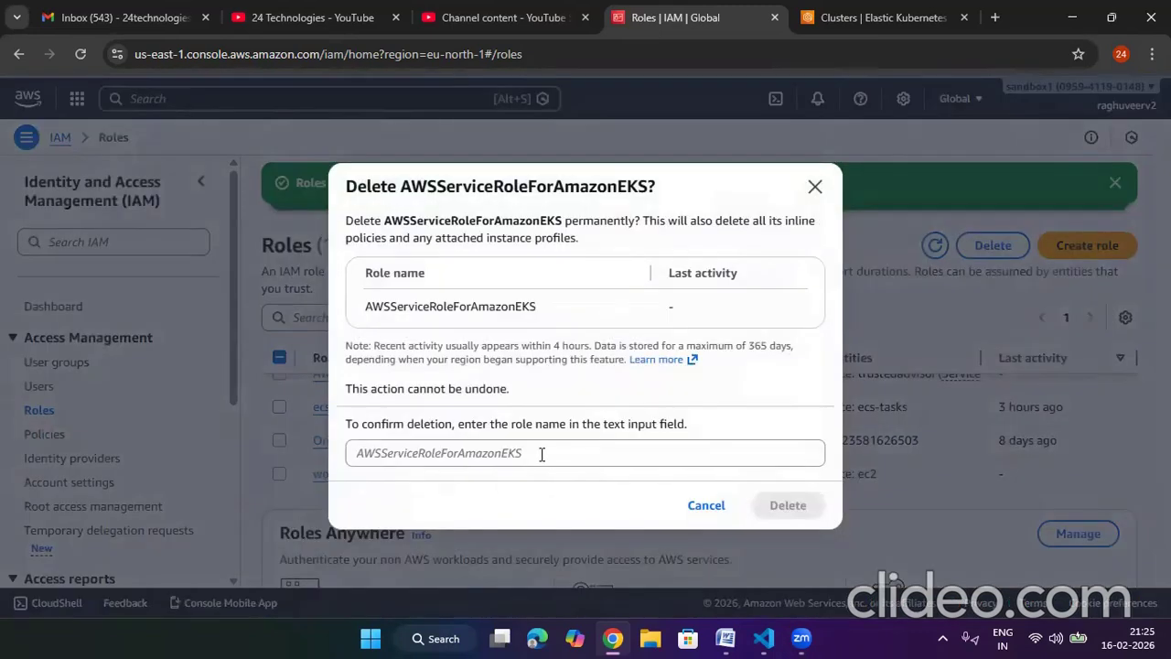
{"action": "left_click_drag", "start_coordinate": [540, 325], "coordinate": [330, 303]}
{"action": "left_click", "coordinate": [400, 303]}
{"action": "double_click", "coordinate": [482, 308]}
{"action": "right_click", "coordinate": [483, 307]}
{"action": "left_click", "coordinate": [523, 326]}
{"action": "left_click", "coordinate": [477, 448]}
{"action": "key", "text": "ctrl+v"}
{"action": "left_click", "coordinate": [782, 505]}
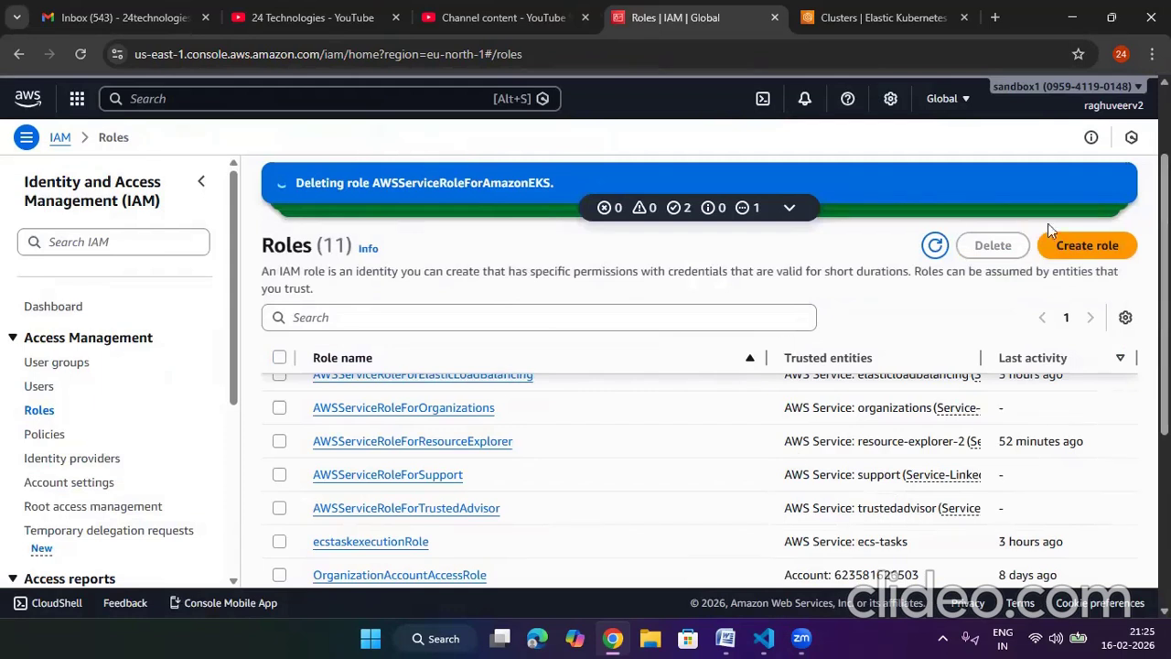
Step: Return to the EKS clusters list and refresh it to check the deletion status of raghuveer-cluster-eks
{"action": "left_click", "coordinate": [878, 17]}
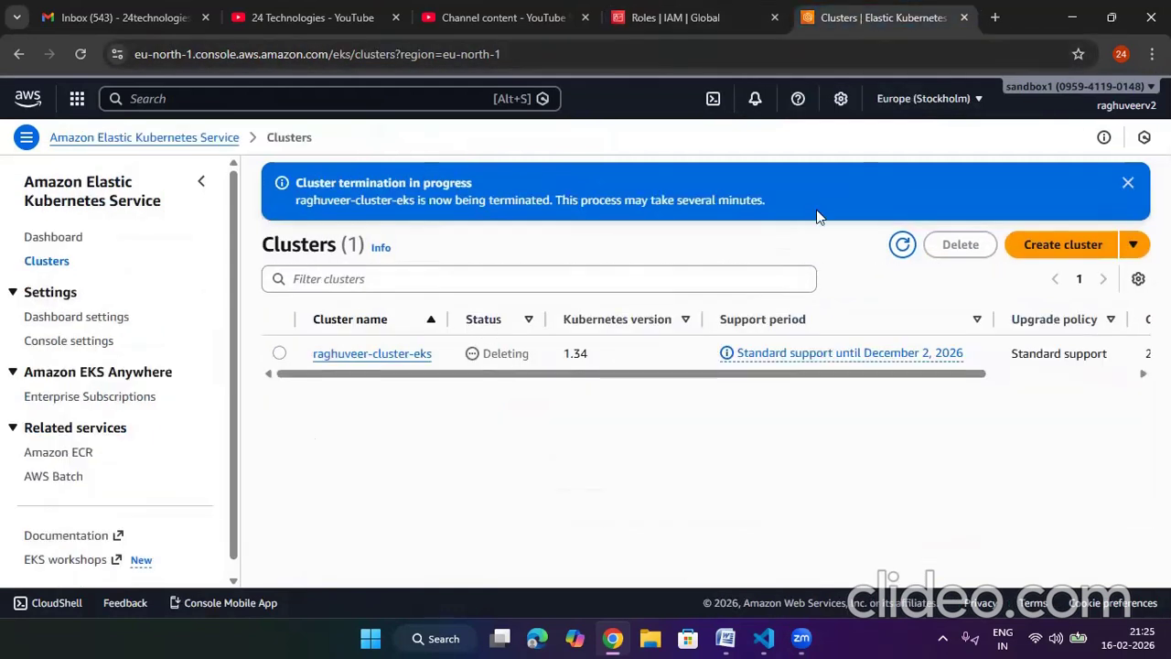
{"action": "left_click", "coordinate": [902, 245]}
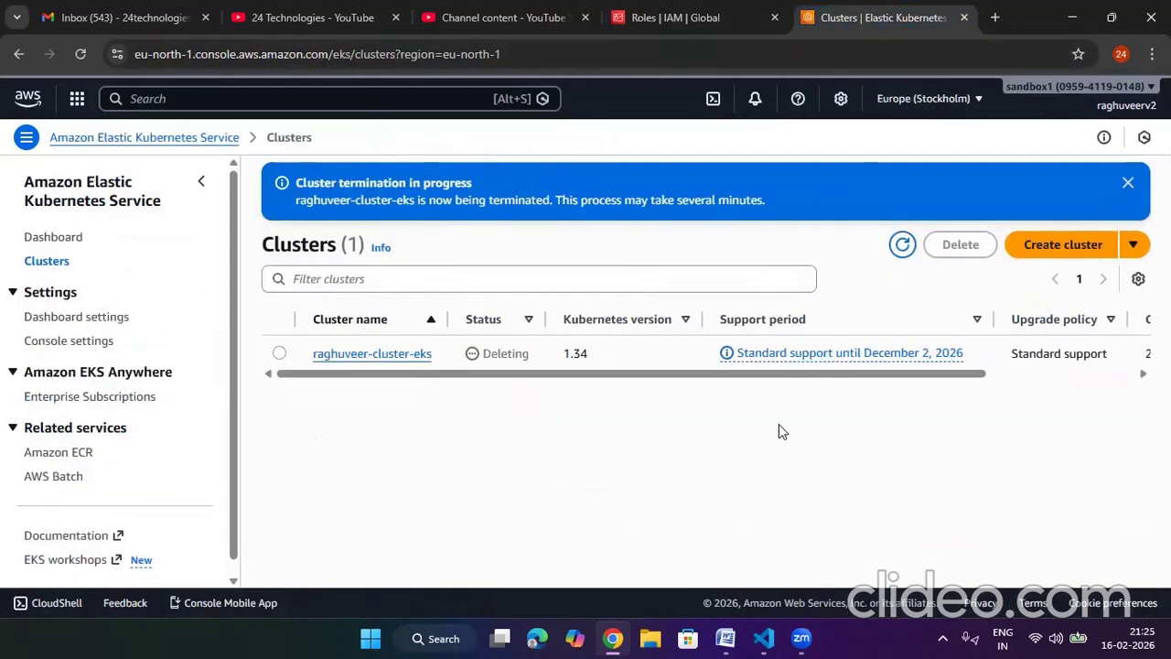